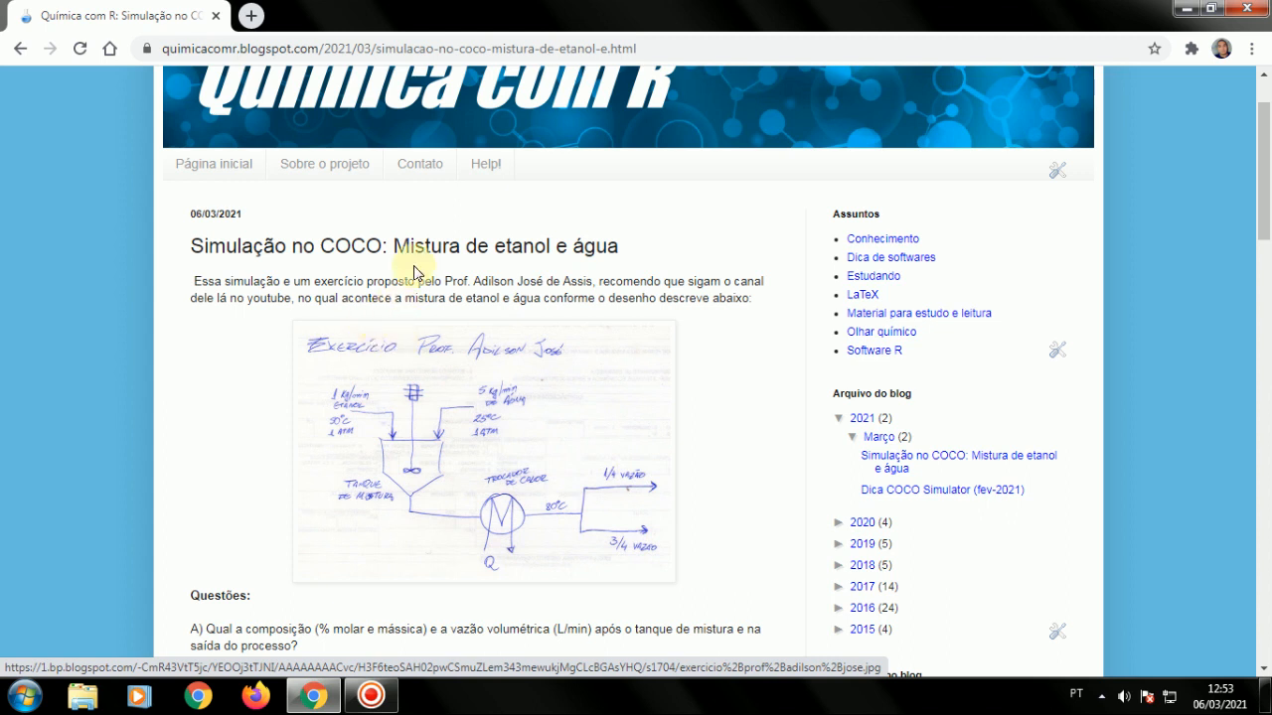
Examine the enlarged ethanol-water mixing exercise drawing and read the questions below it in the blog post
scroll(394, 402, "down", 1)
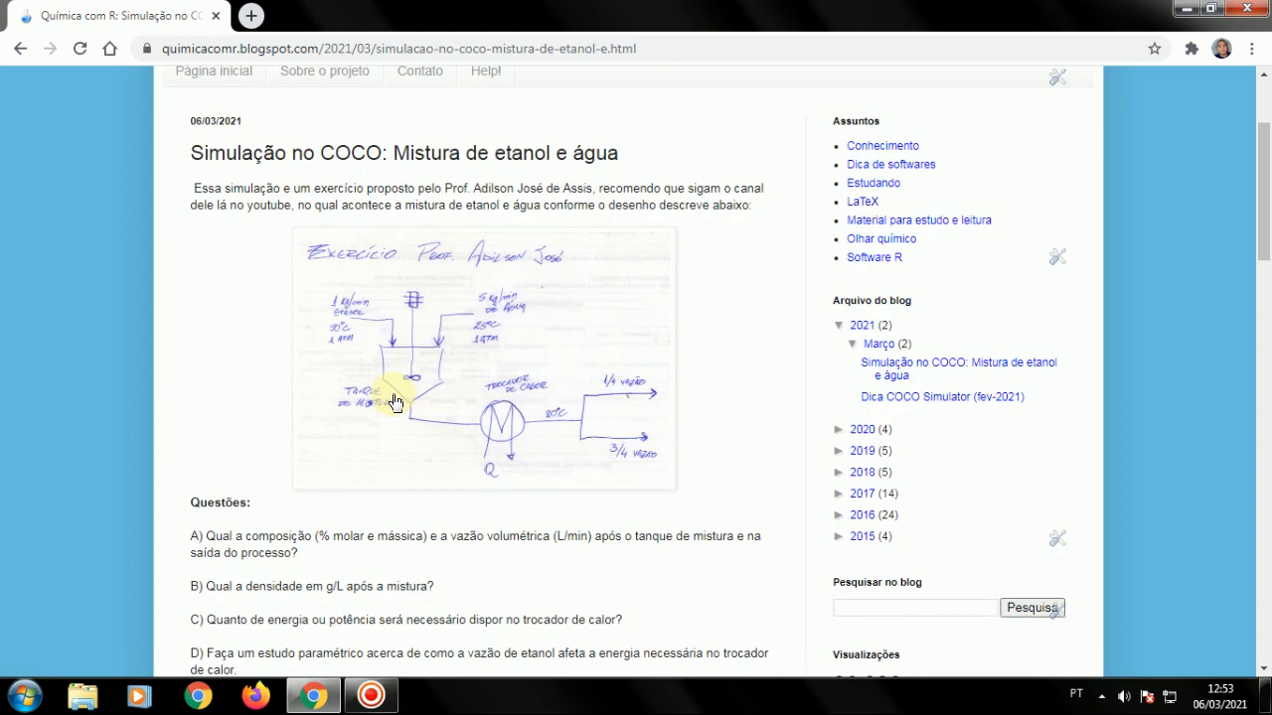
left_click(418, 341)
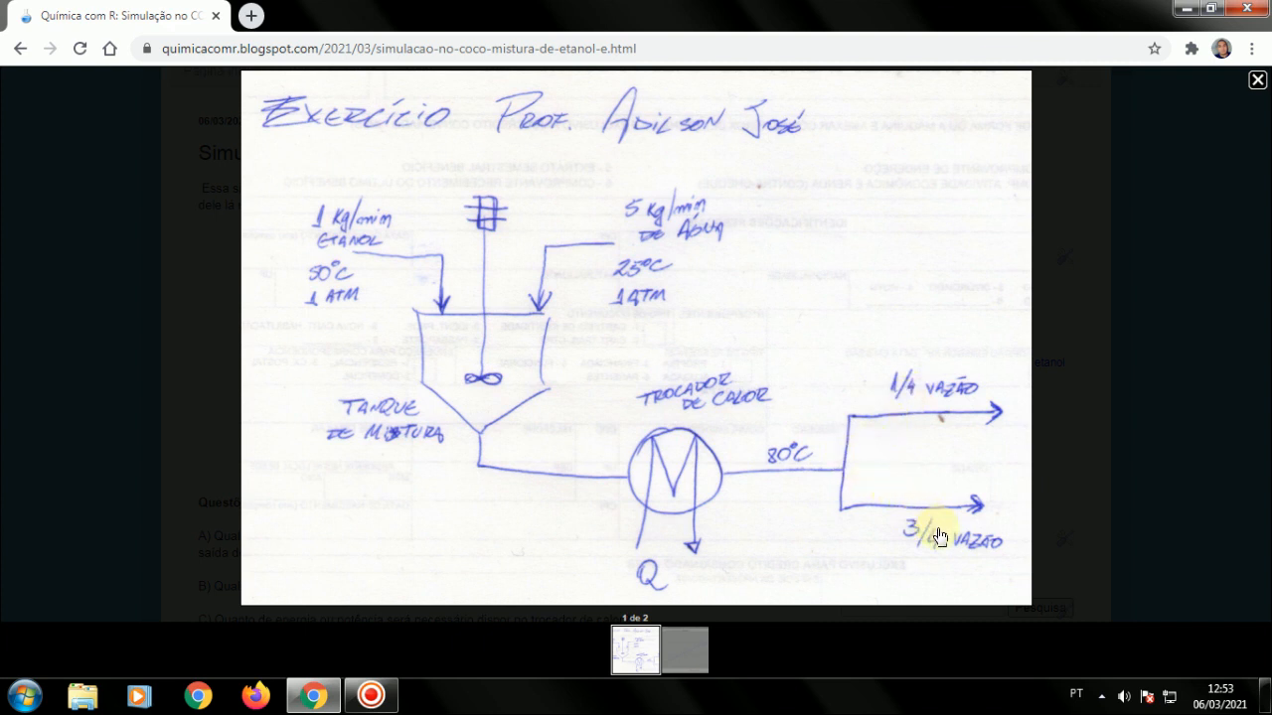
left_click(1256, 82)
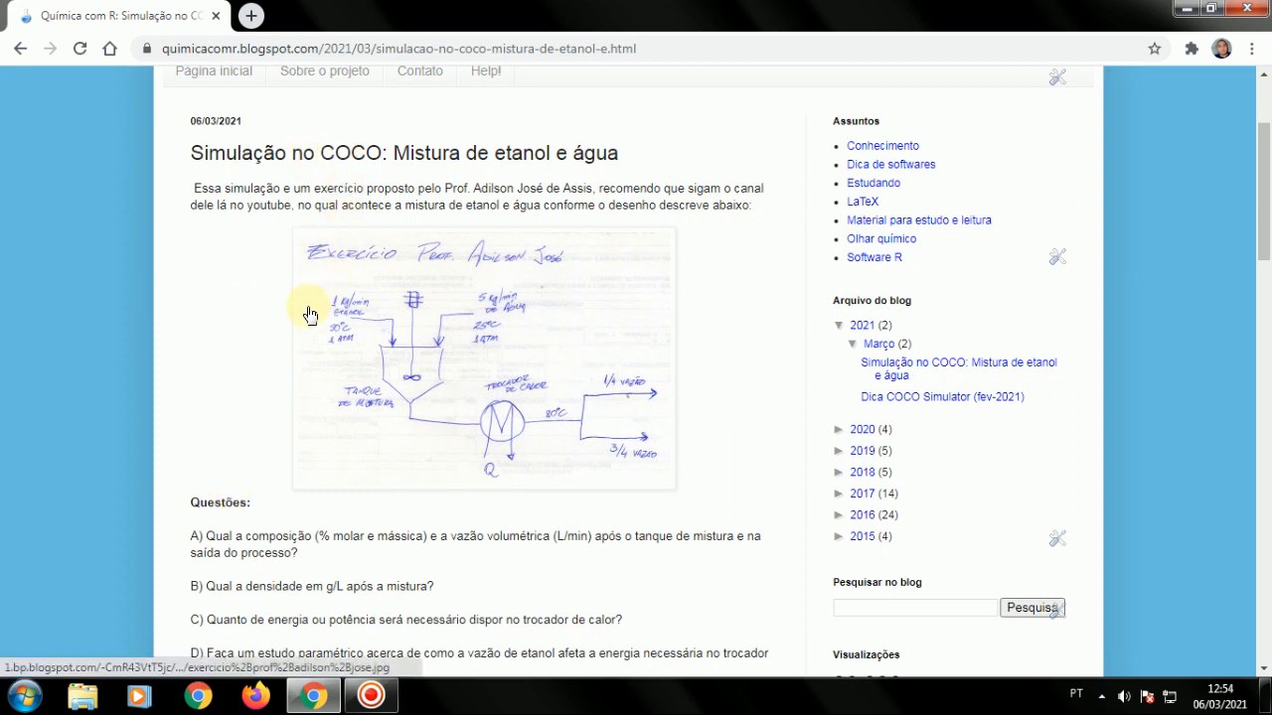
scroll(210, 414, "down", 1)
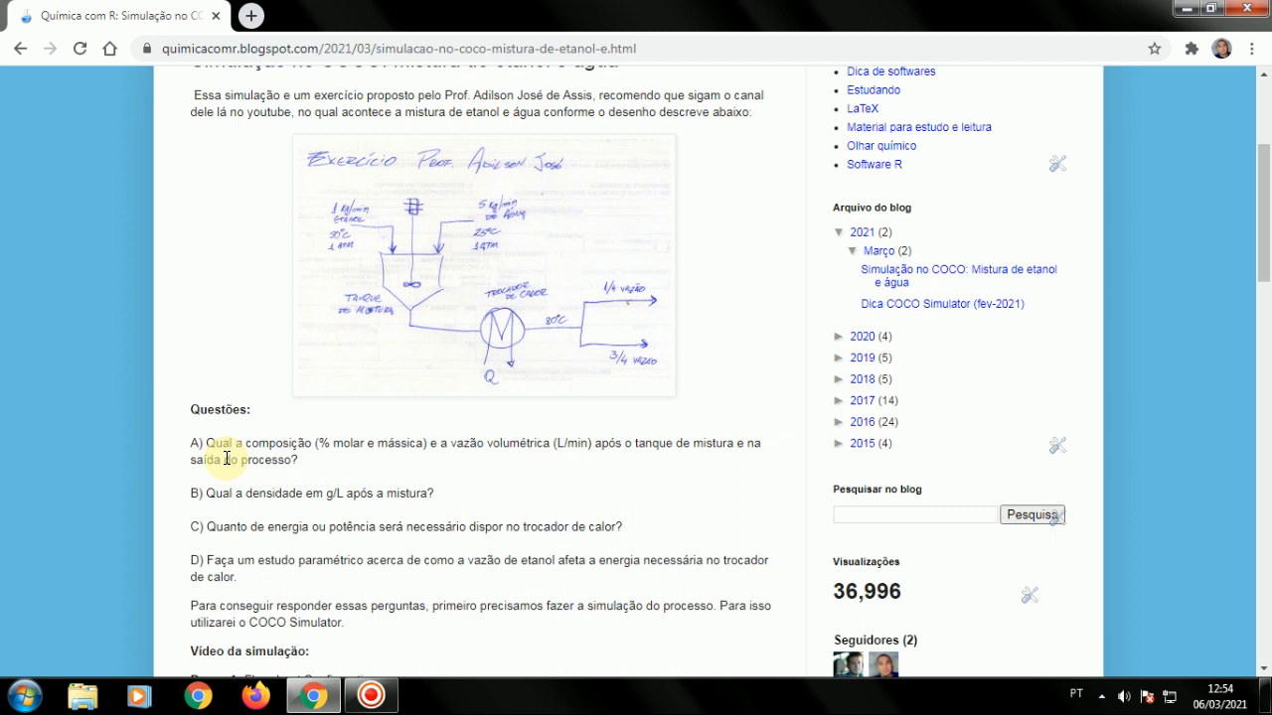
scroll(488, 352, "up", 1)
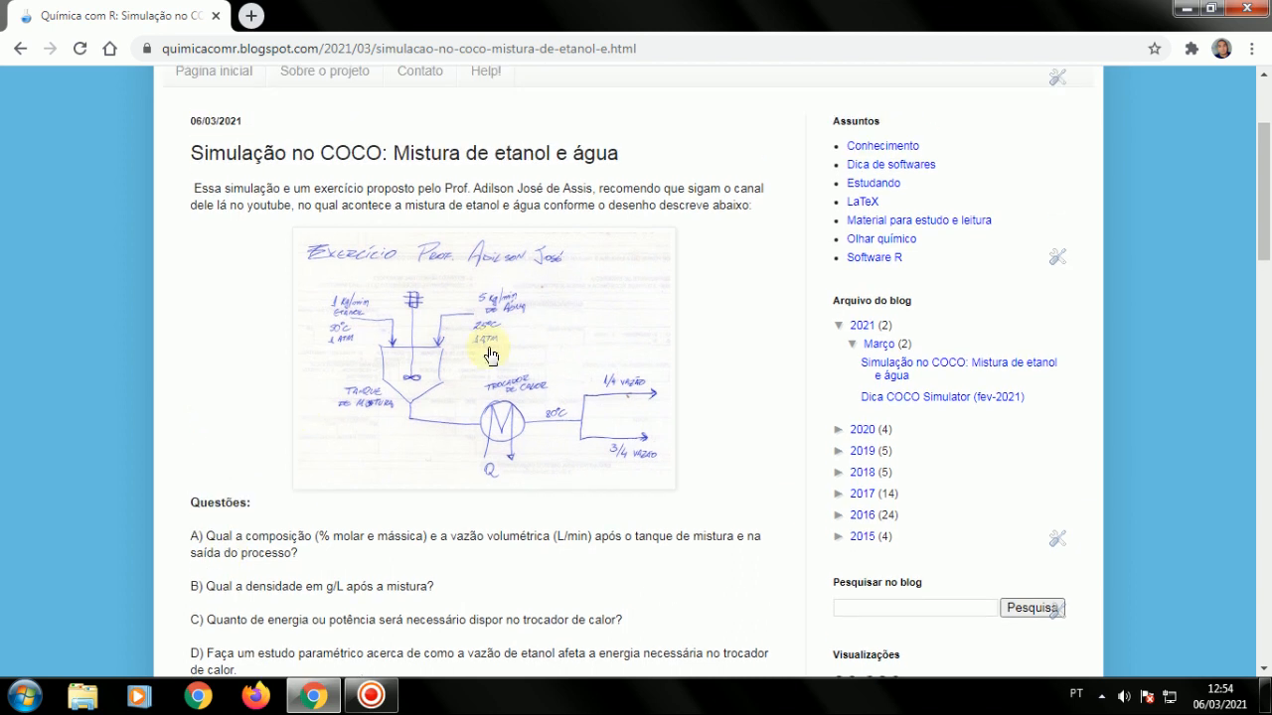
Switch to the desktop, launch COFE64 from the COCO program group, and decline the offered CUP update
left_click(1190, 12)
left_click(795, 135)
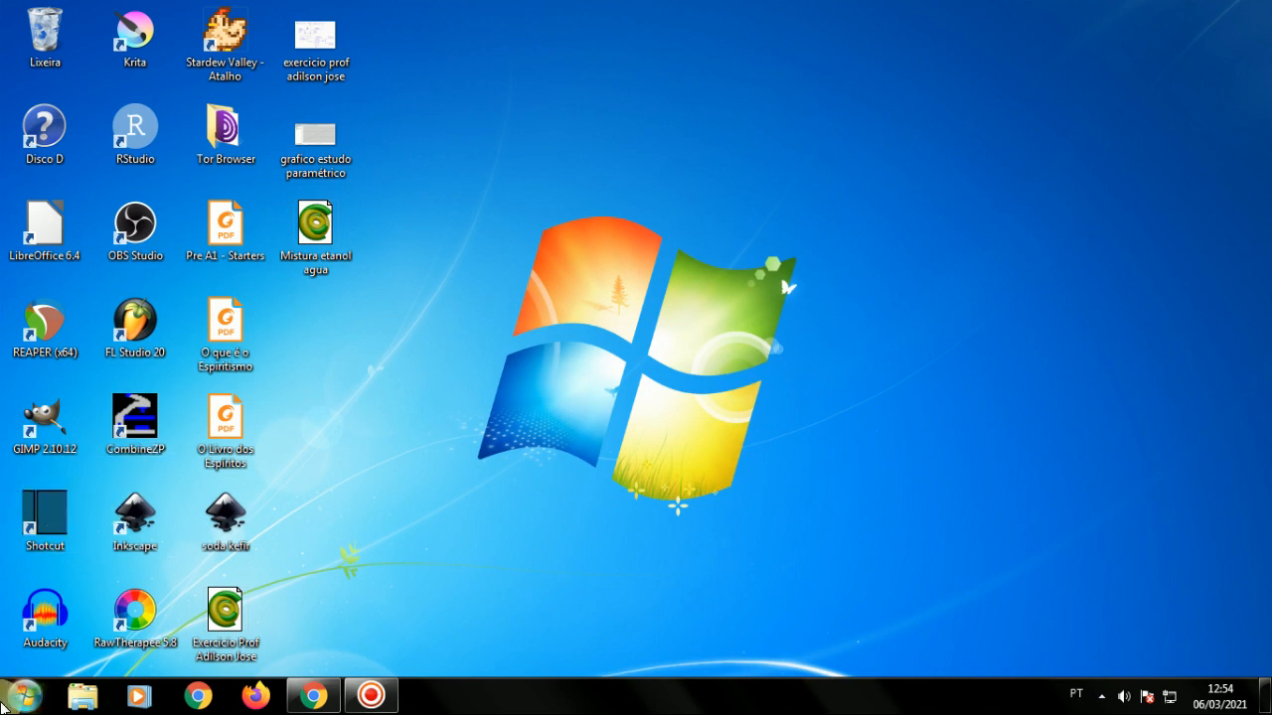
left_click(3, 704)
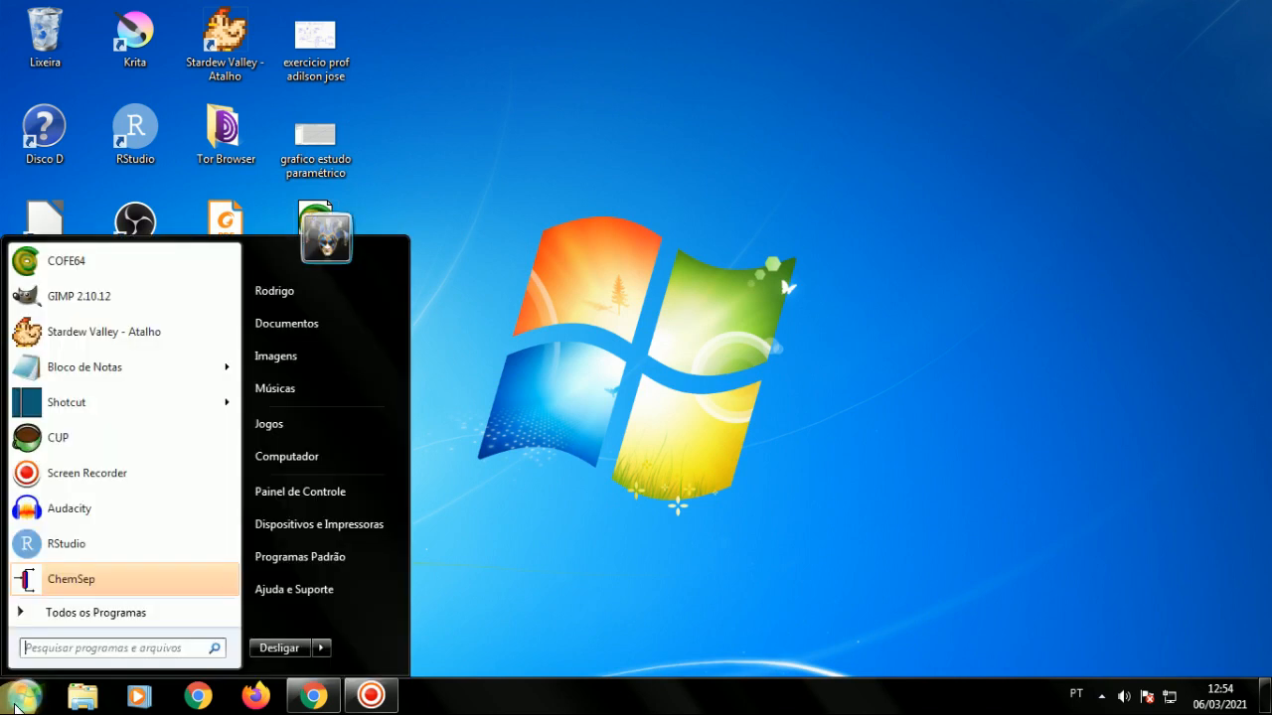
left_click(62, 613)
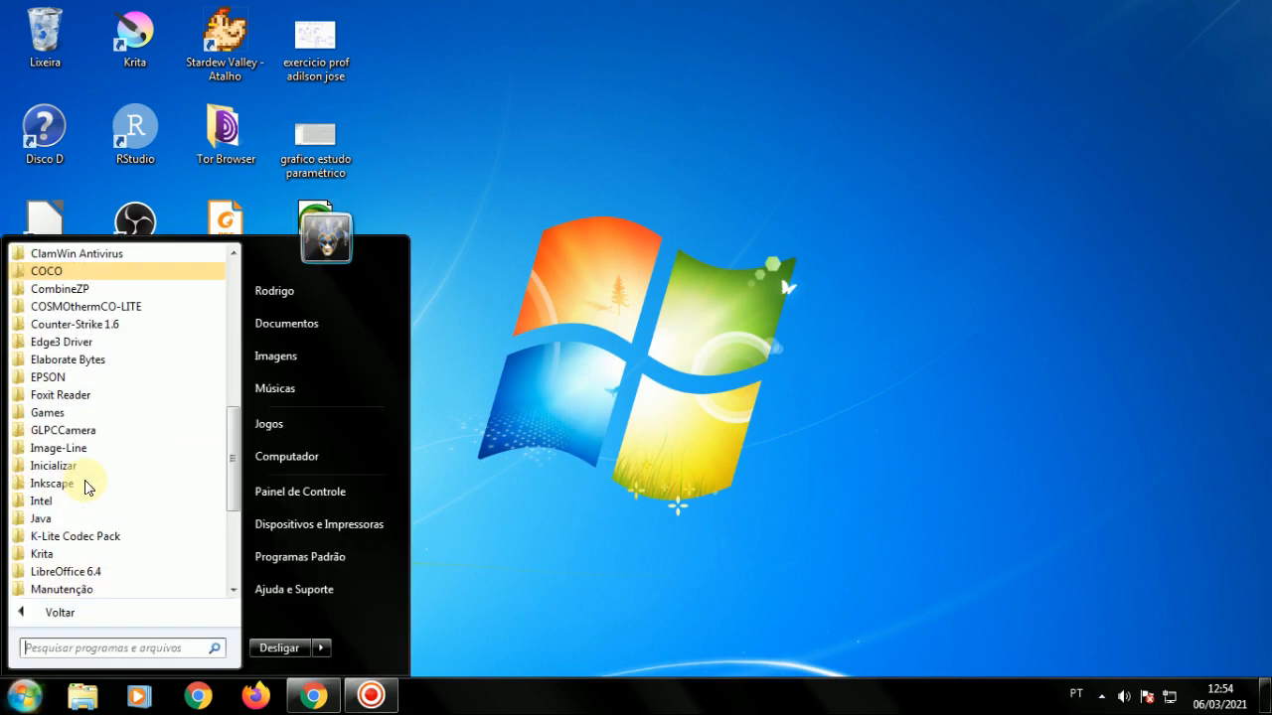
left_click(61, 275)
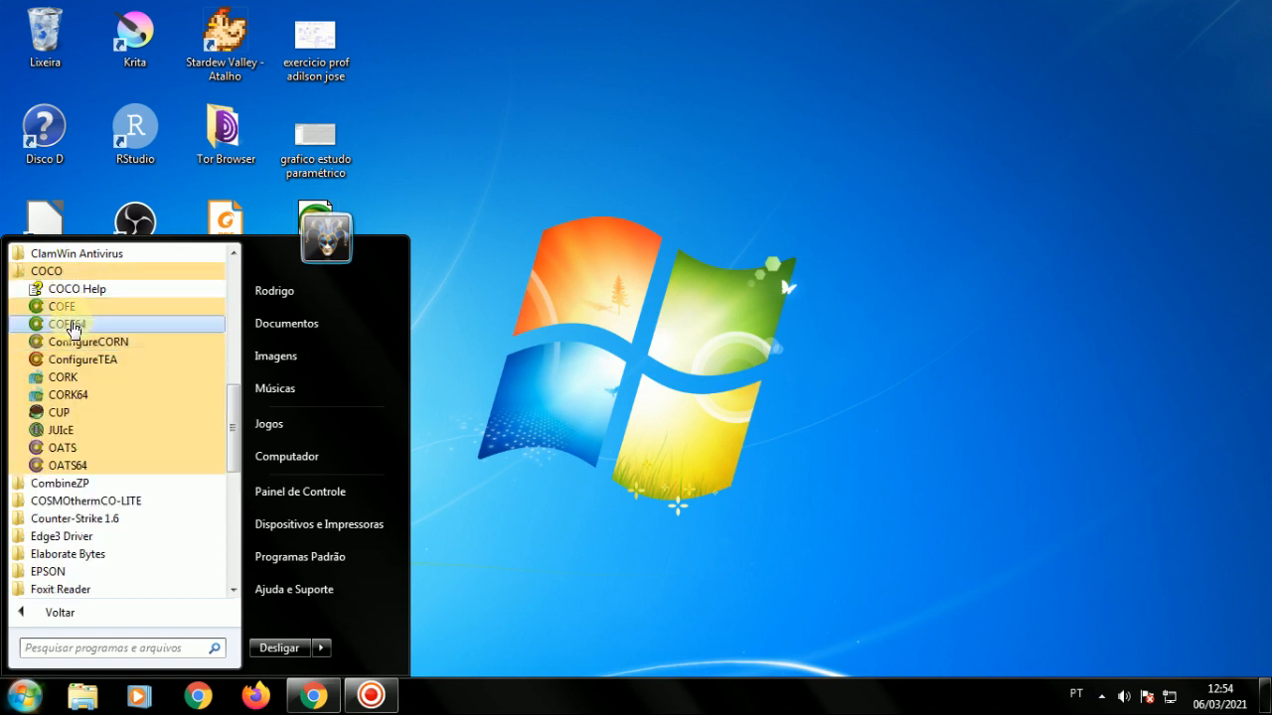
left_click(67, 324)
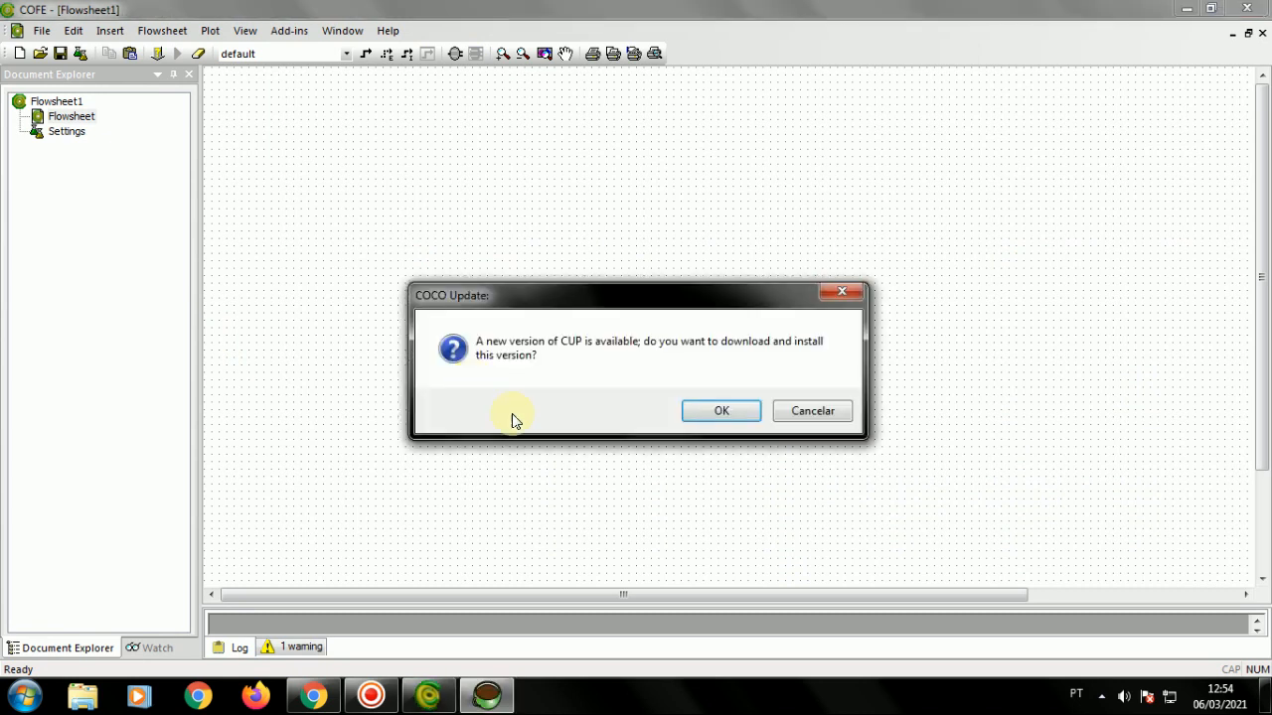
left_click(824, 420)
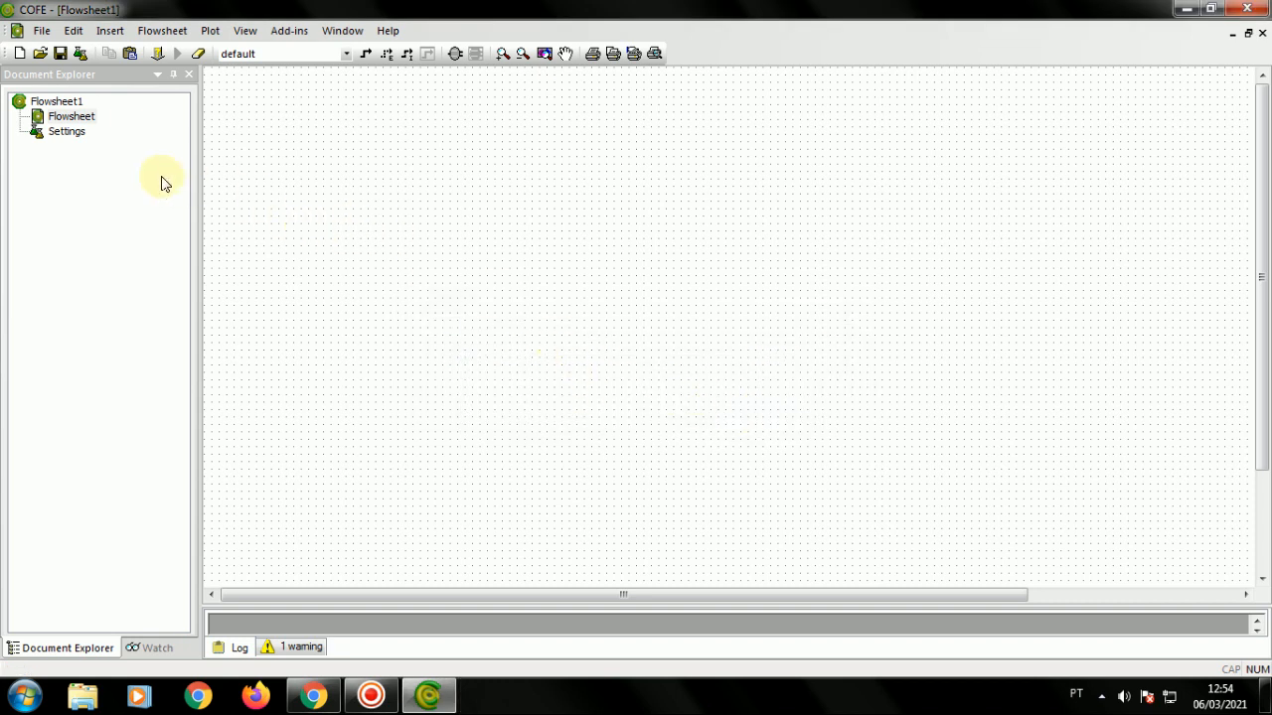
Start a new TEA (CAPE-OPEN 1.1) property package in the flowsheet configuration
double_click(70, 132)
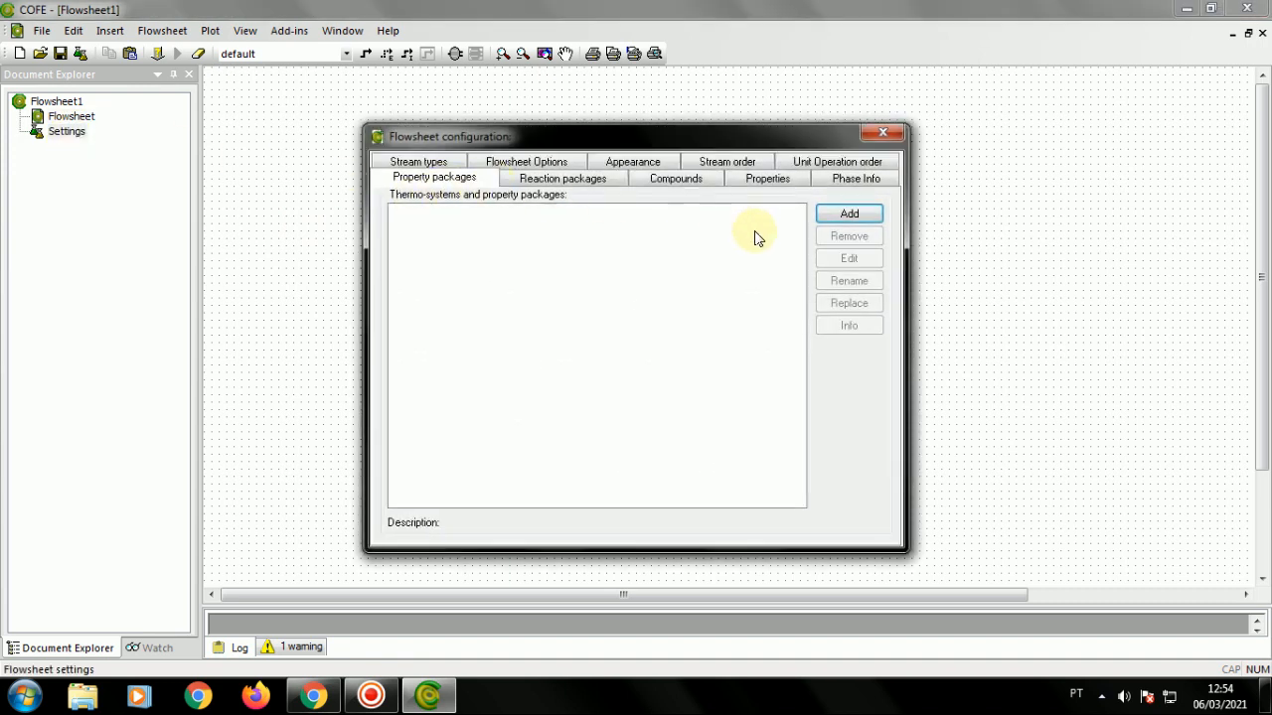
left_click(832, 217)
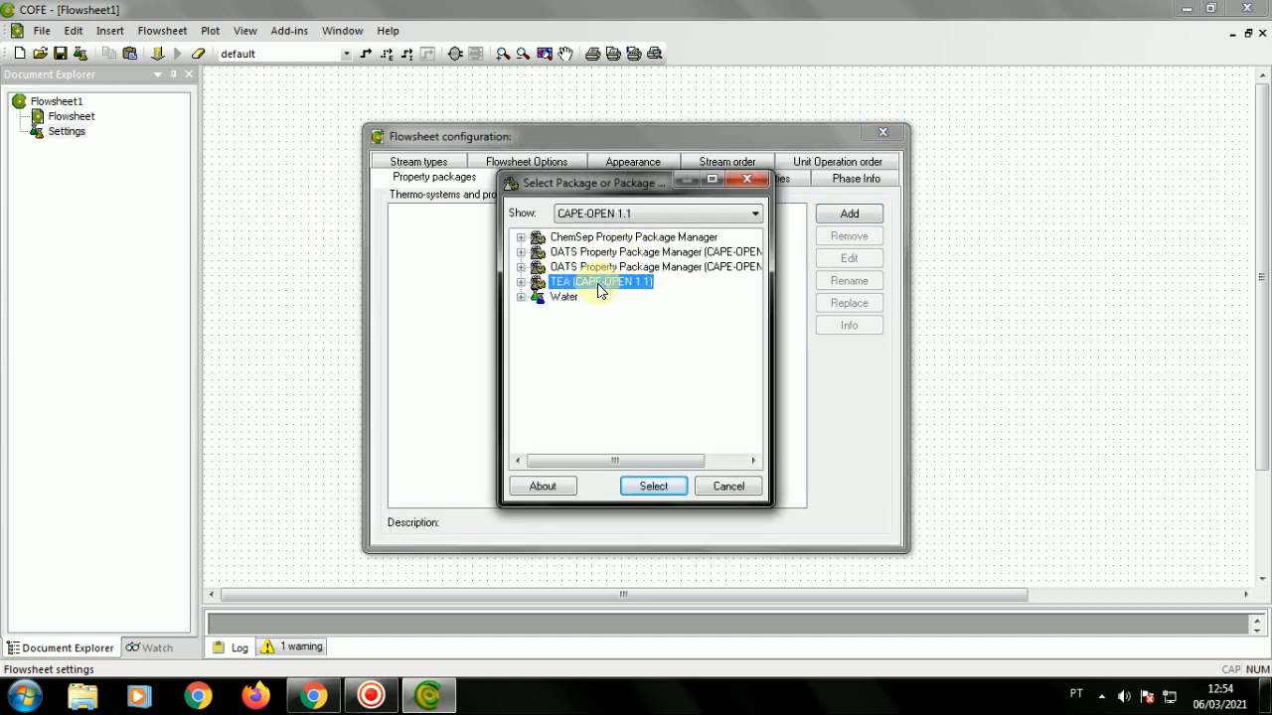
double_click(600, 284)
left_click(729, 287)
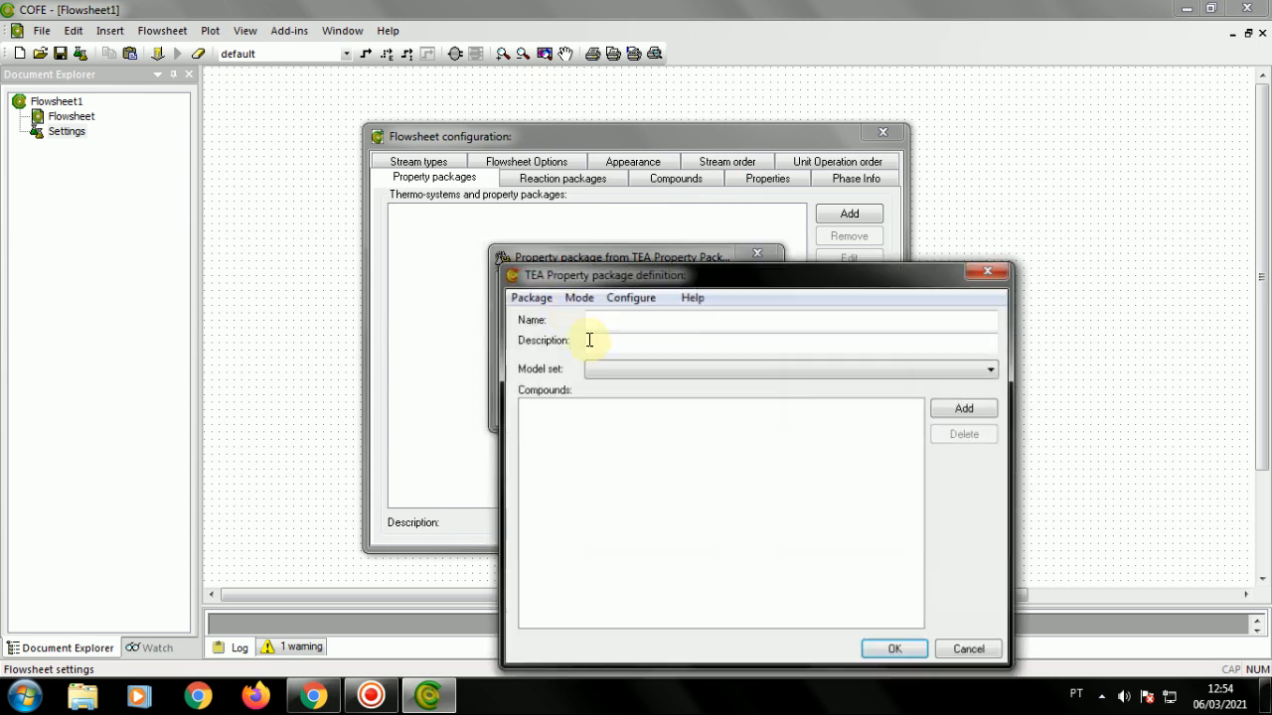
Name the property package "Mistura" and describe it as "Exercicio de mistura etanol e agua"
type("Mistura")
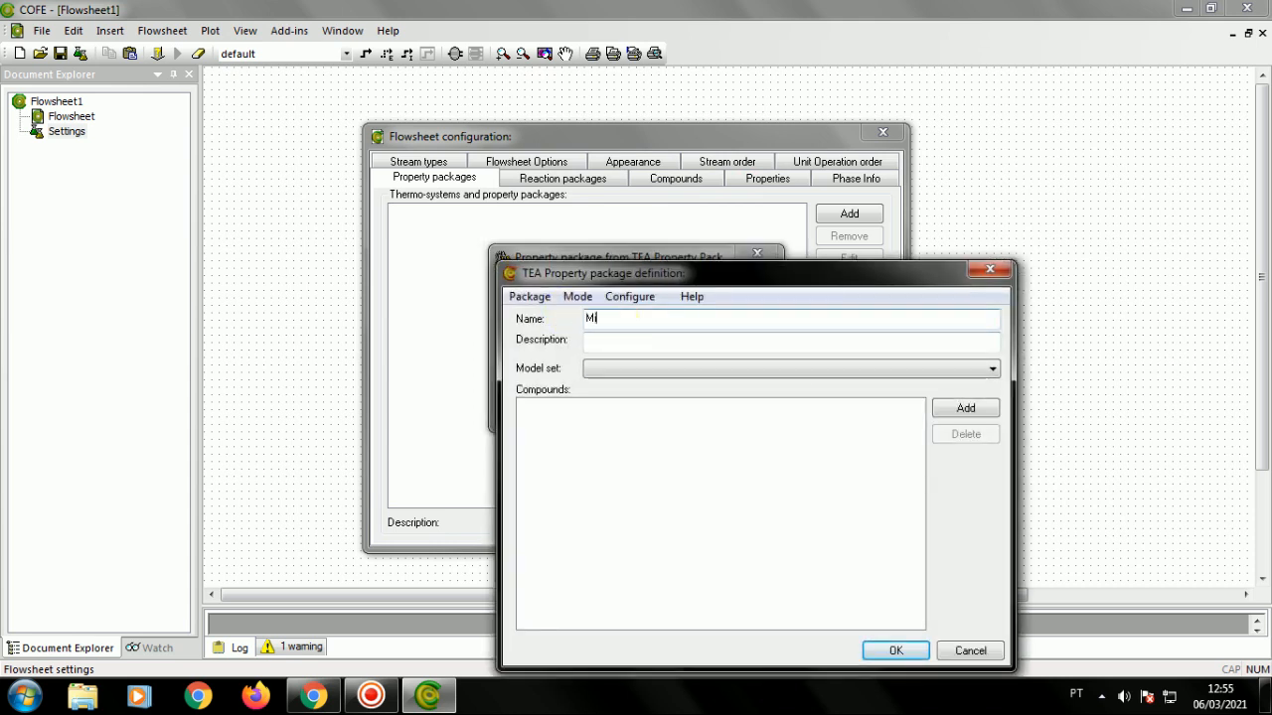
left_click(619, 340)
type("Exercio")
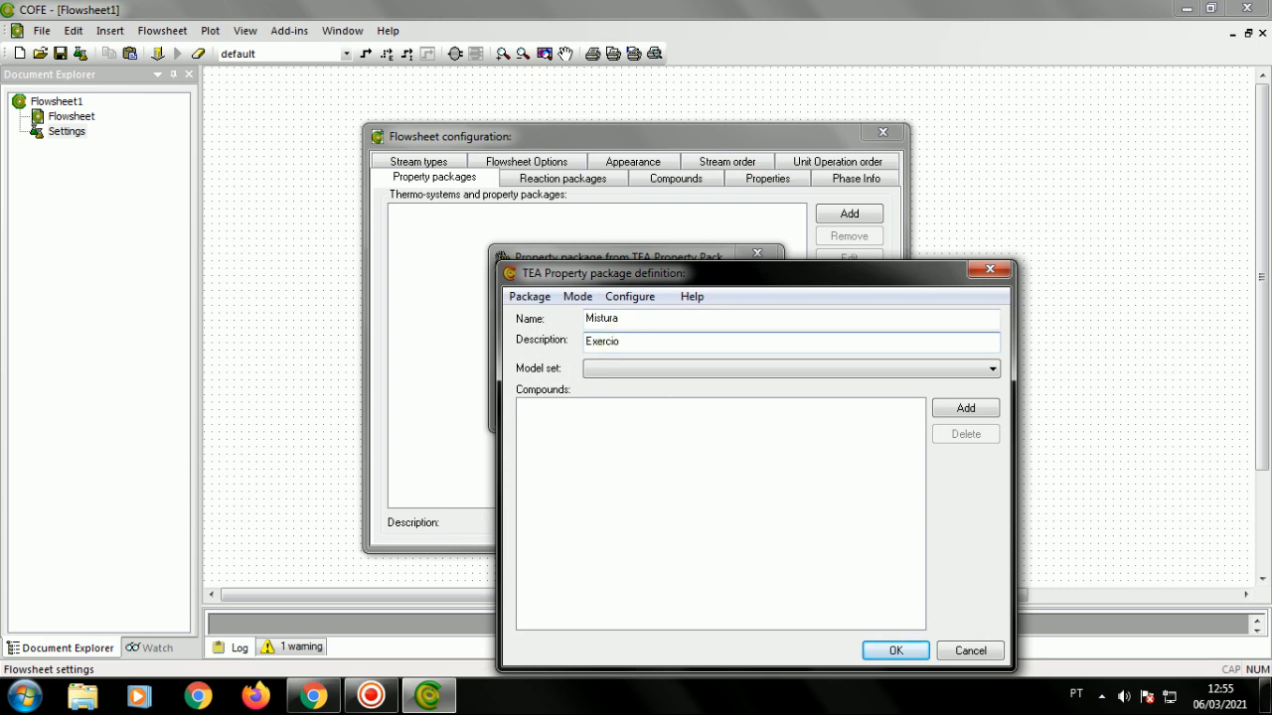
key("BackSpace")
type("cio mi")
key("BackSpace")
type("de mistura etanol e agua")
left_click(621, 342)
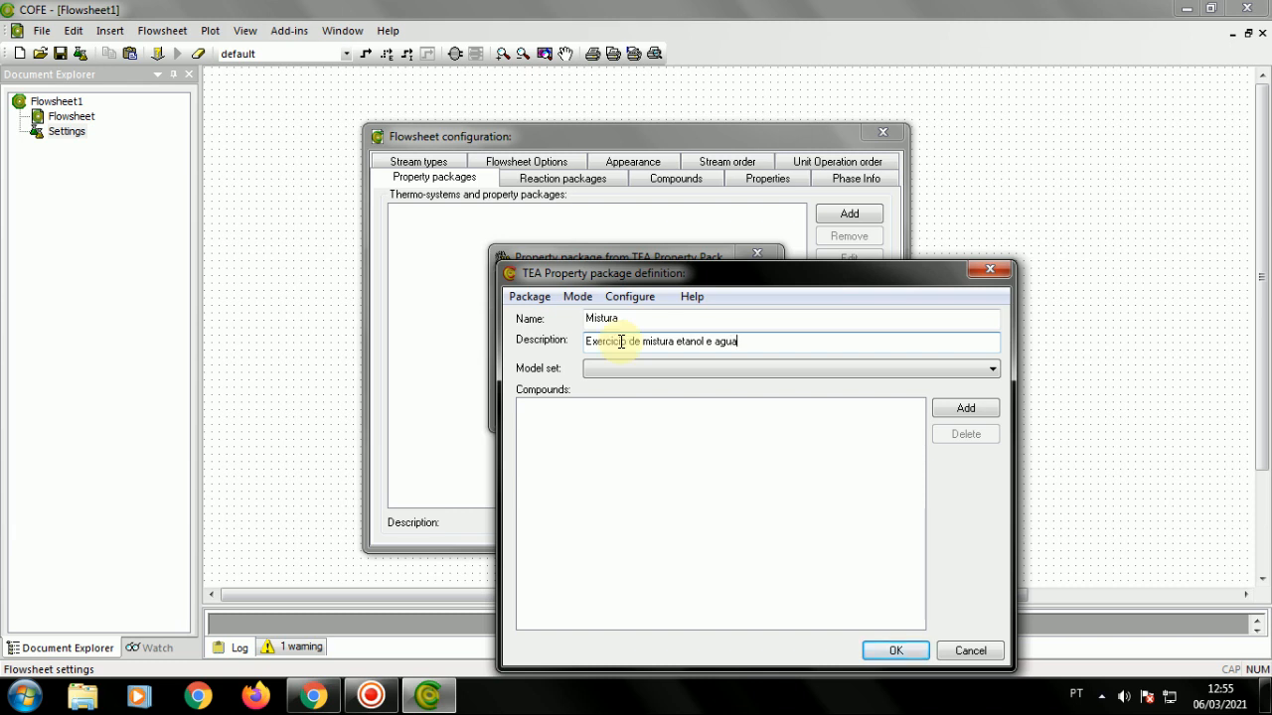
Set the property package's model set to UNIFAC VLE
left_click(615, 370)
left_click(621, 369)
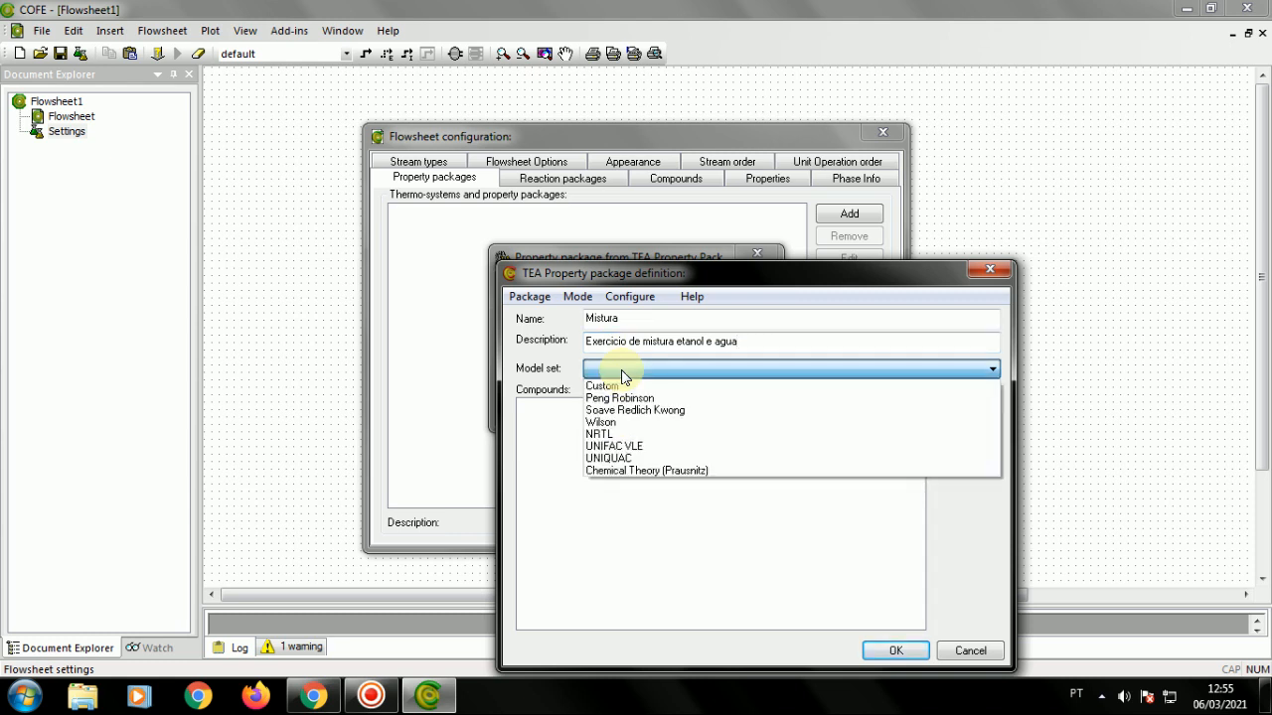
left_click(605, 447)
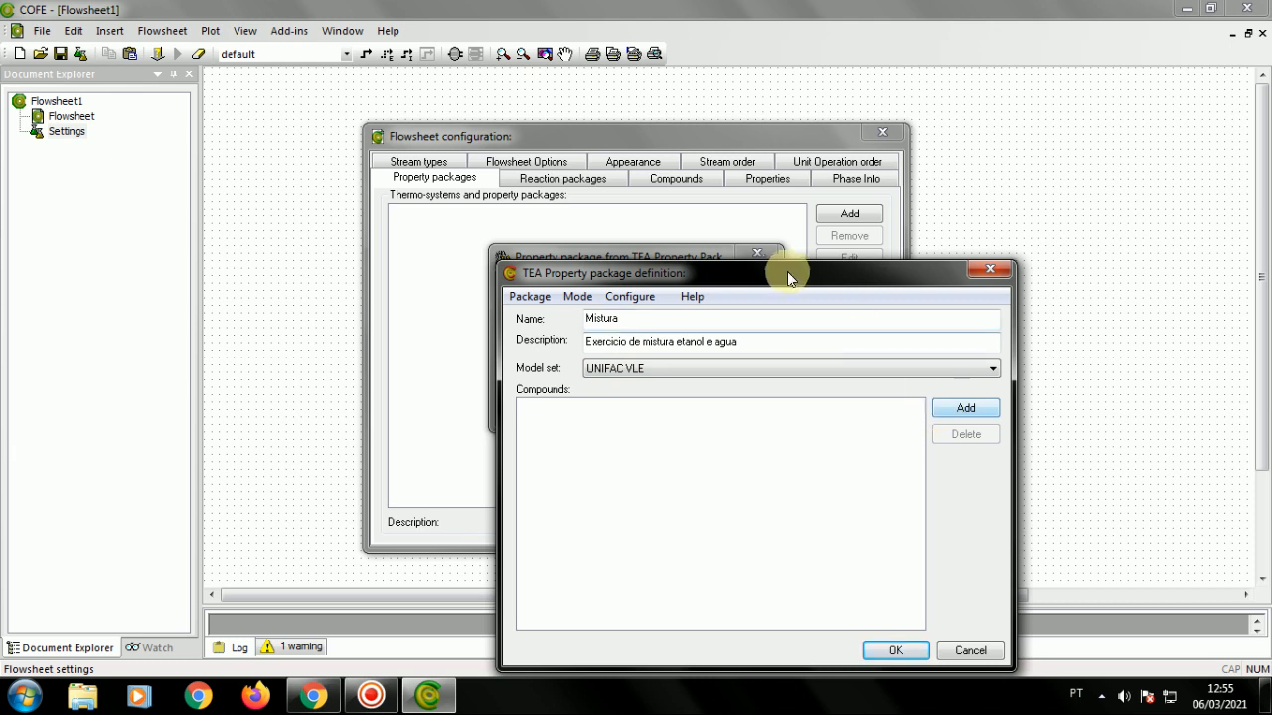
Add Ethanol to the package's compounds, filtering the component database by "ethanol"
left_click_drag(762, 272, 682, 180)
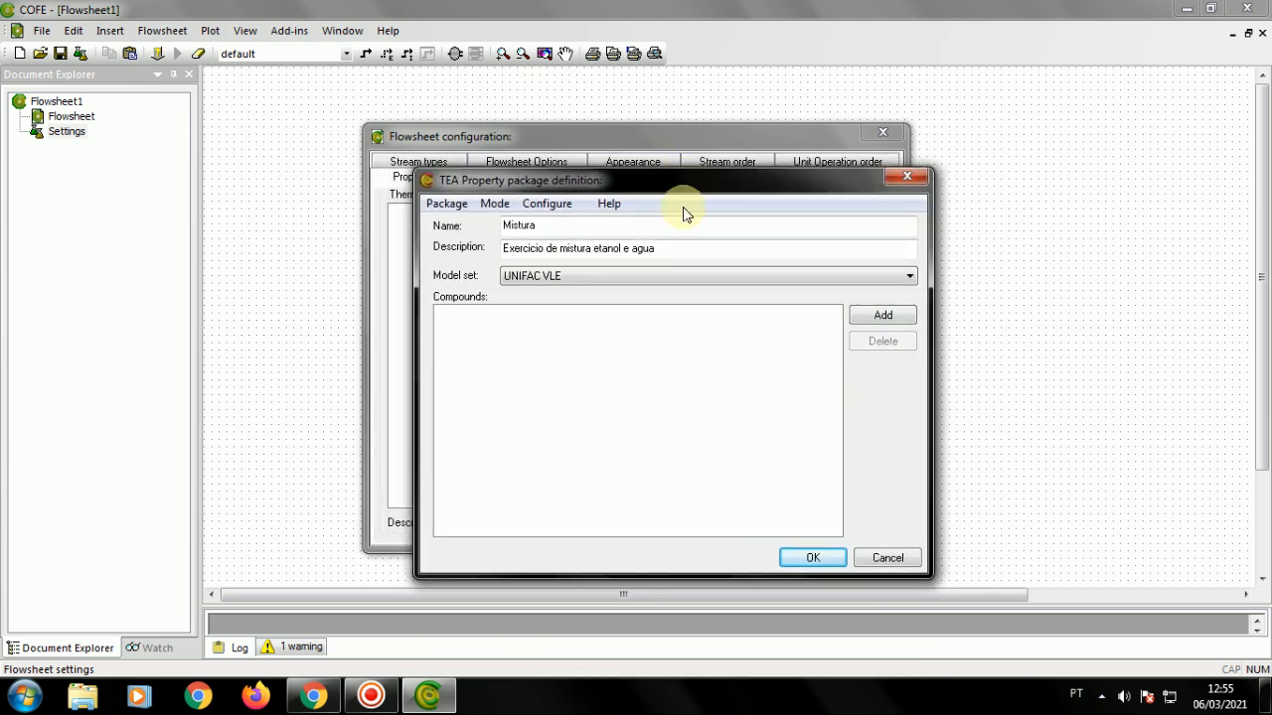
left_click(860, 317)
type("ethan")
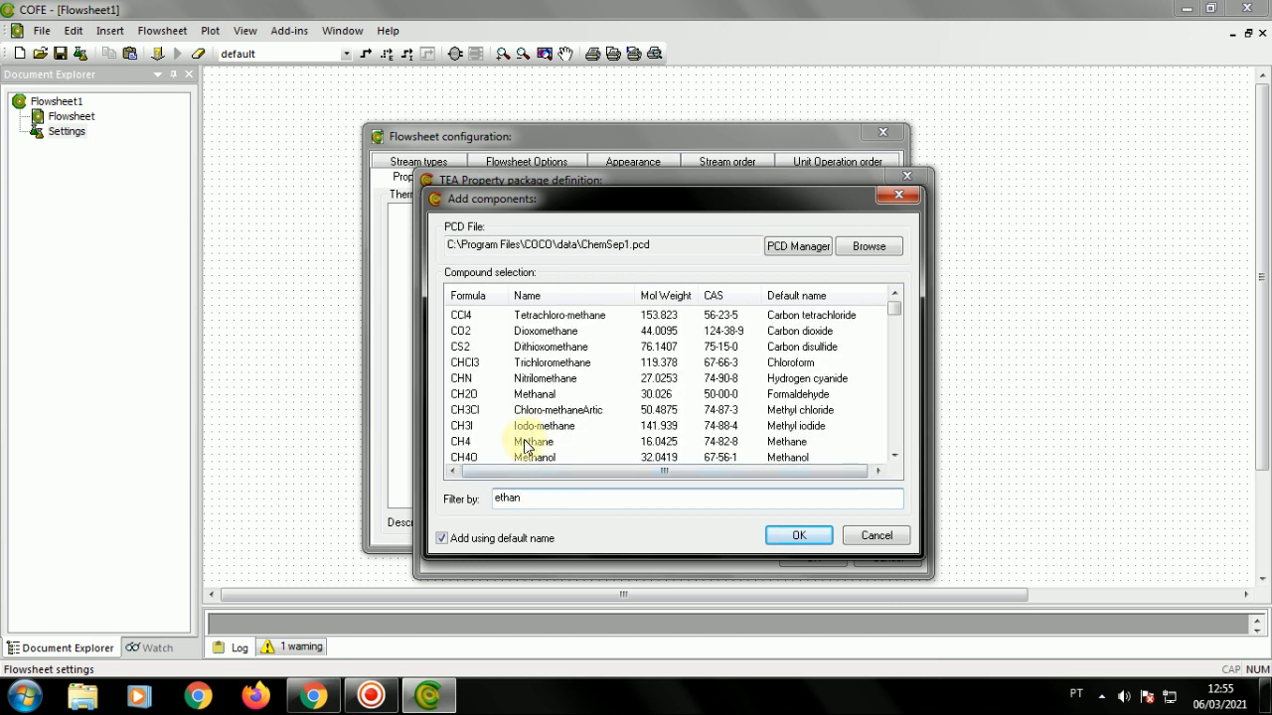
type("ol")
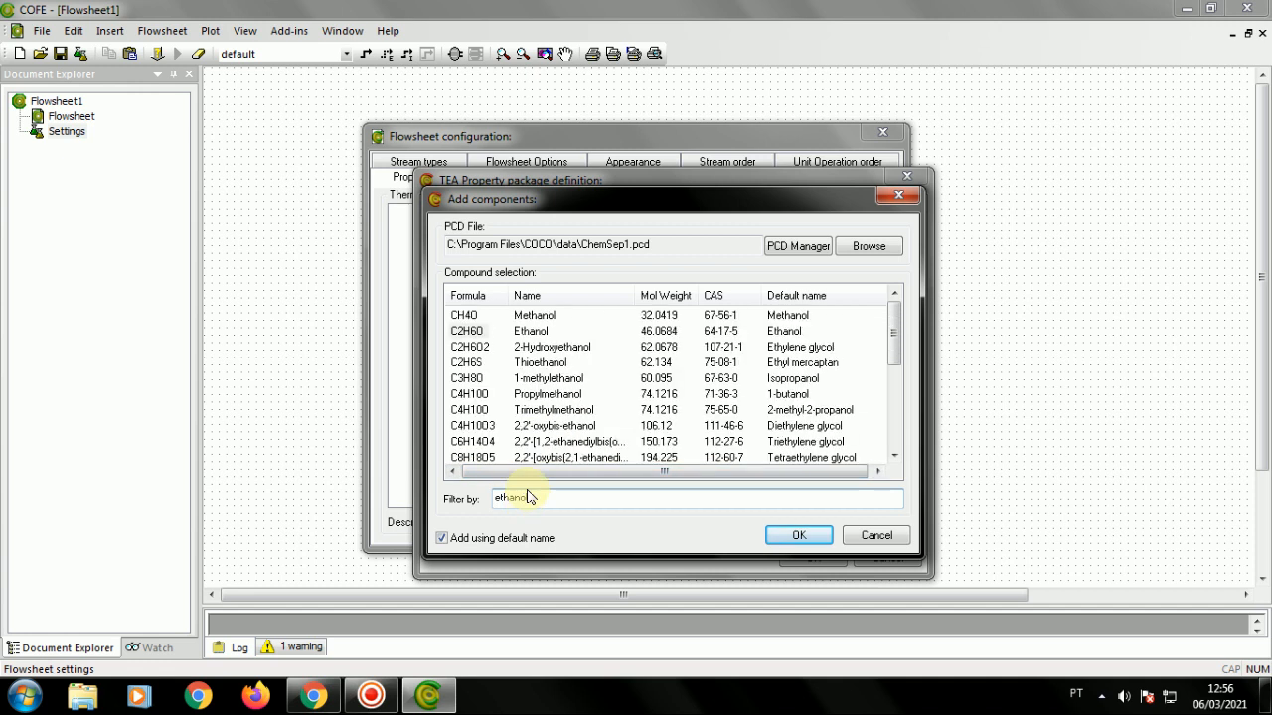
double_click(457, 336)
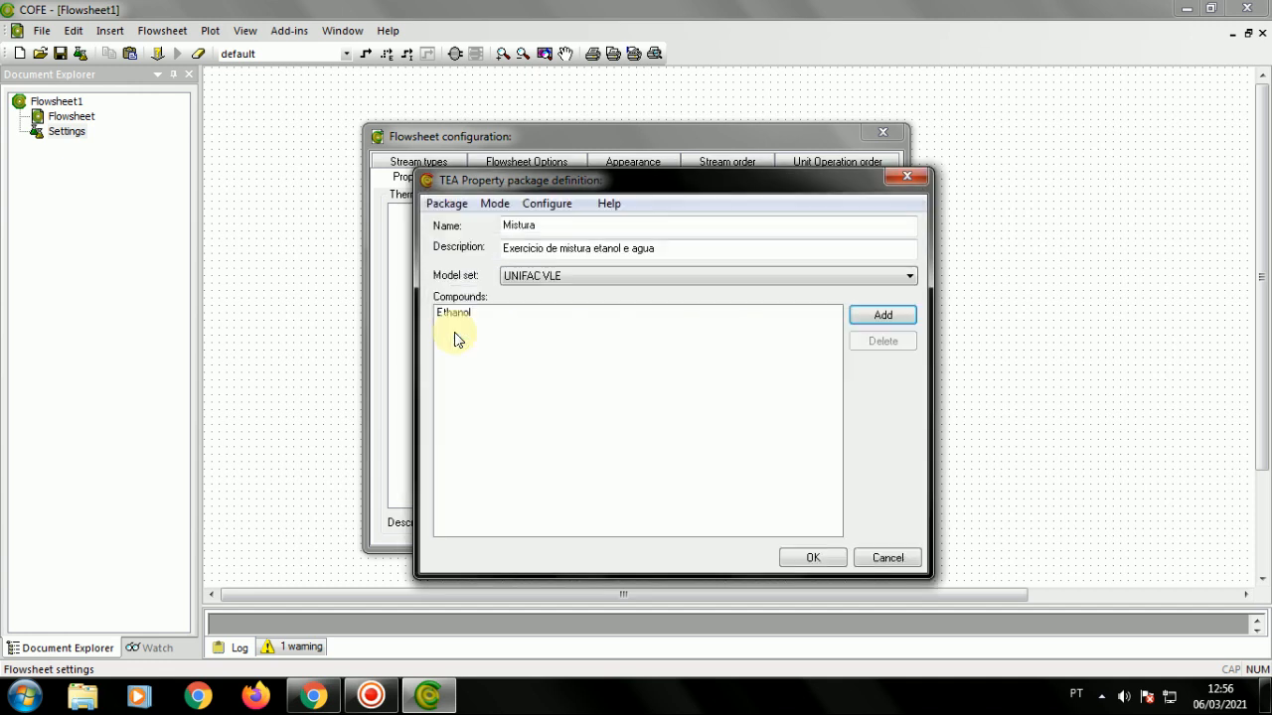
Add Water to the package's compounds, filtering the component database by "water"
left_click(860, 318)
left_click(625, 496)
type("water")
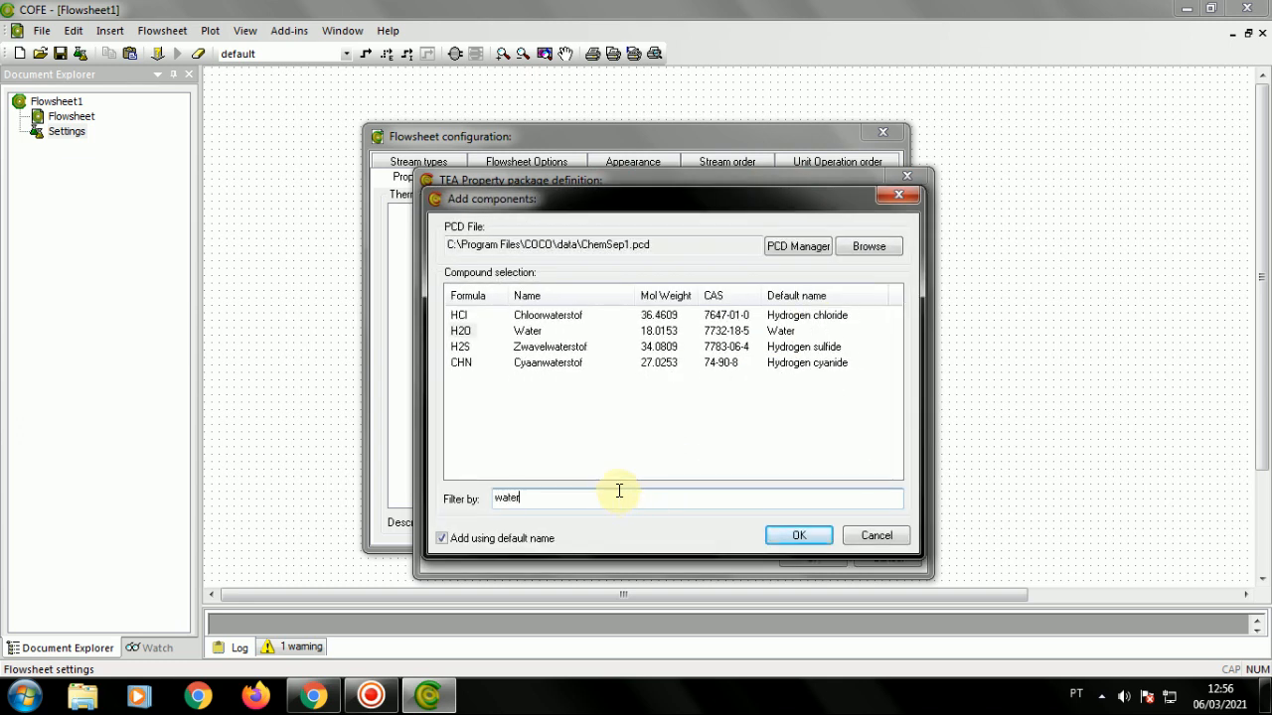
left_click(464, 332)
double_click(464, 332)
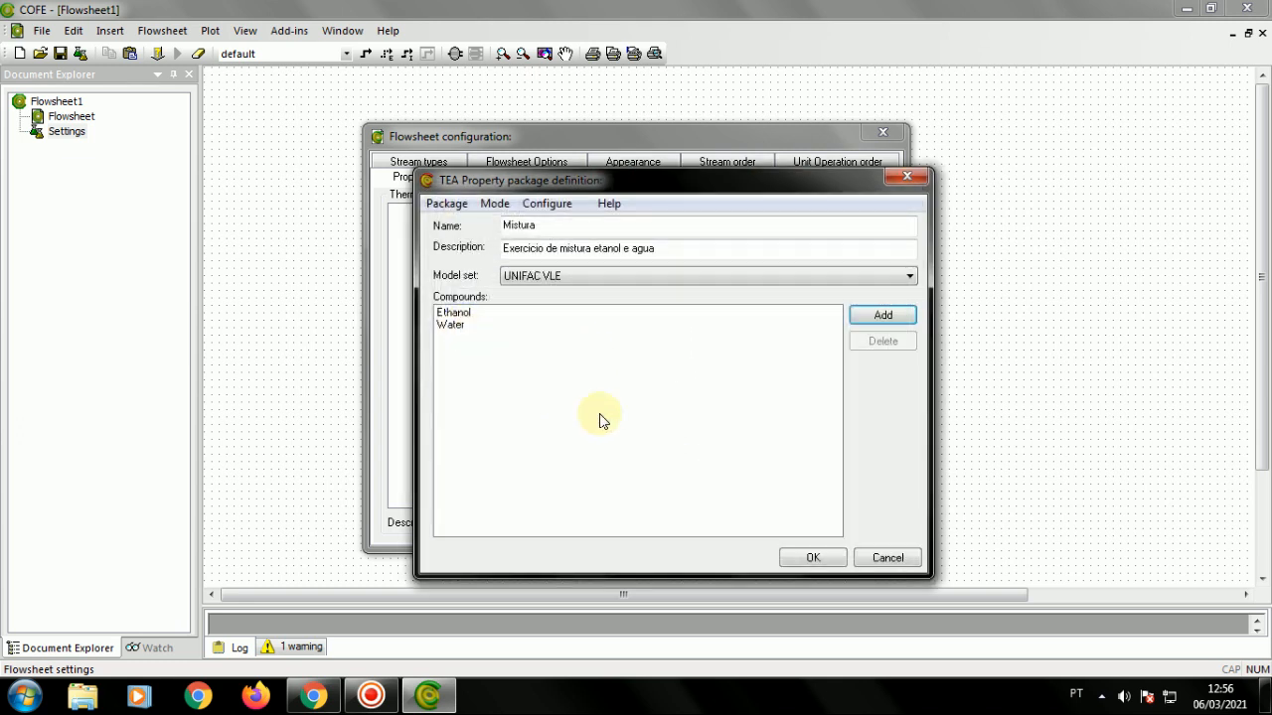
Accept the package definition, assign it to the default stream type, and close the flowsheet configuration
left_click(813, 556)
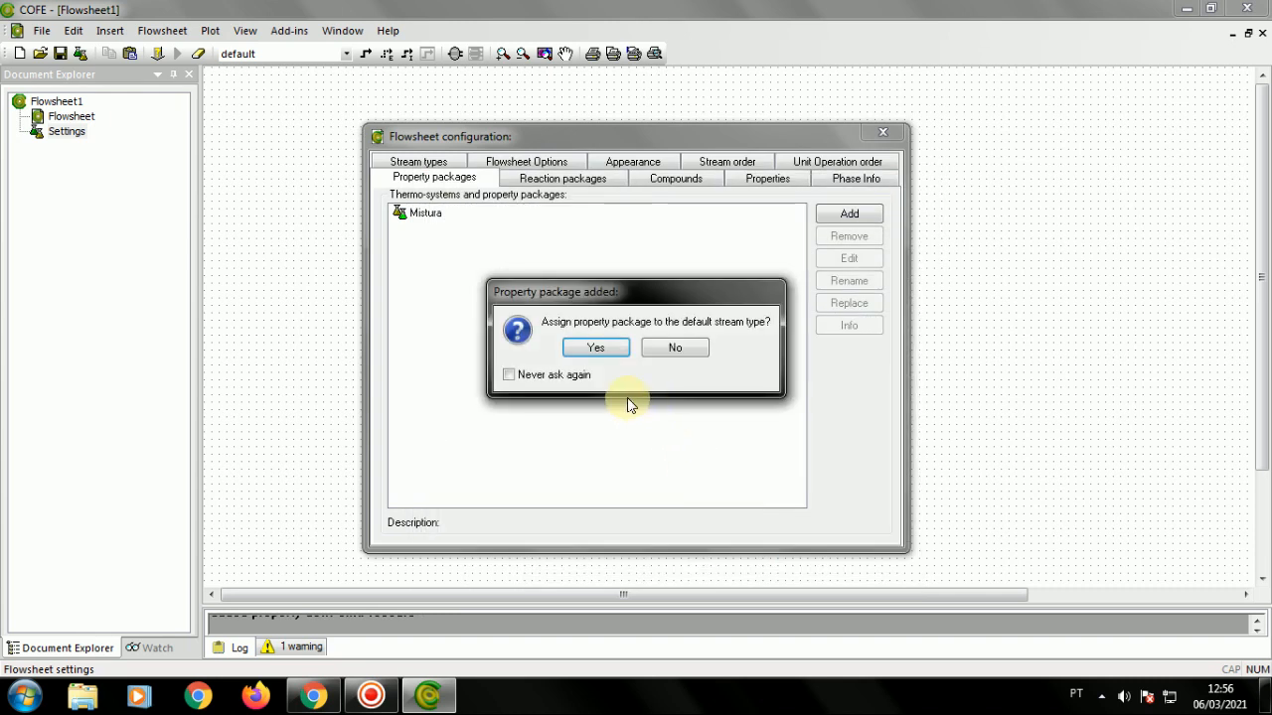
left_click(592, 356)
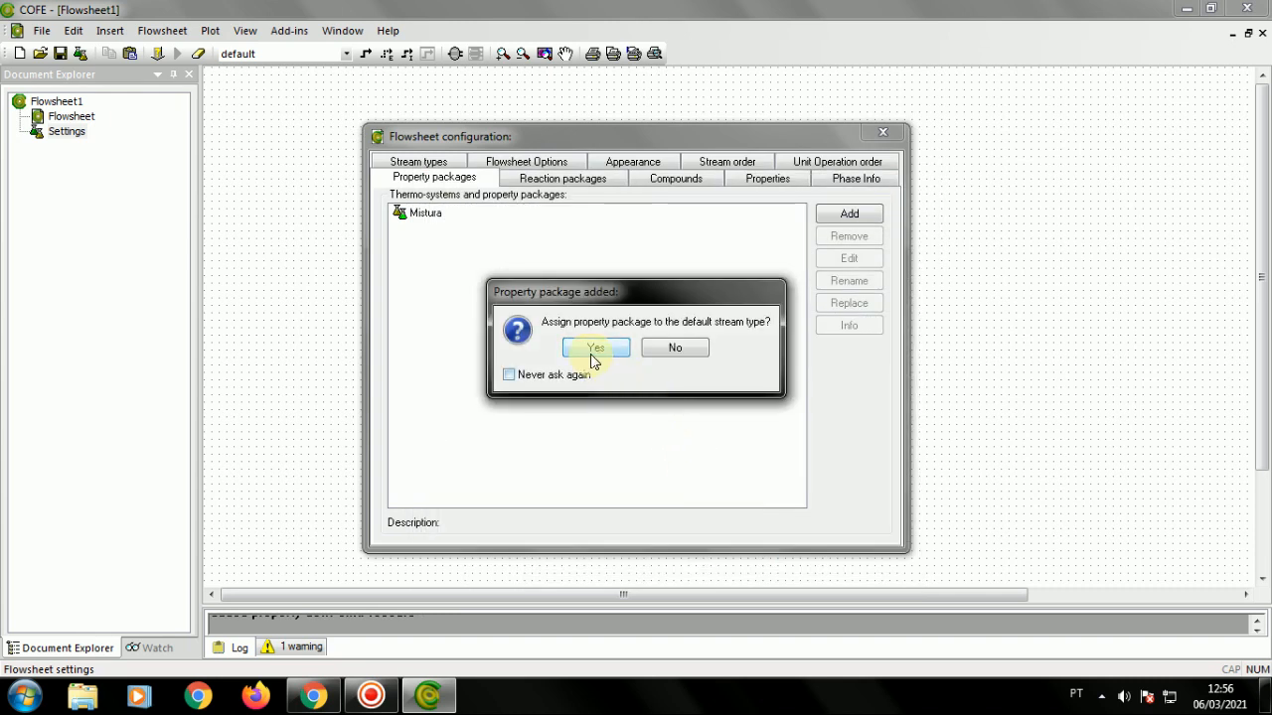
left_click(594, 349)
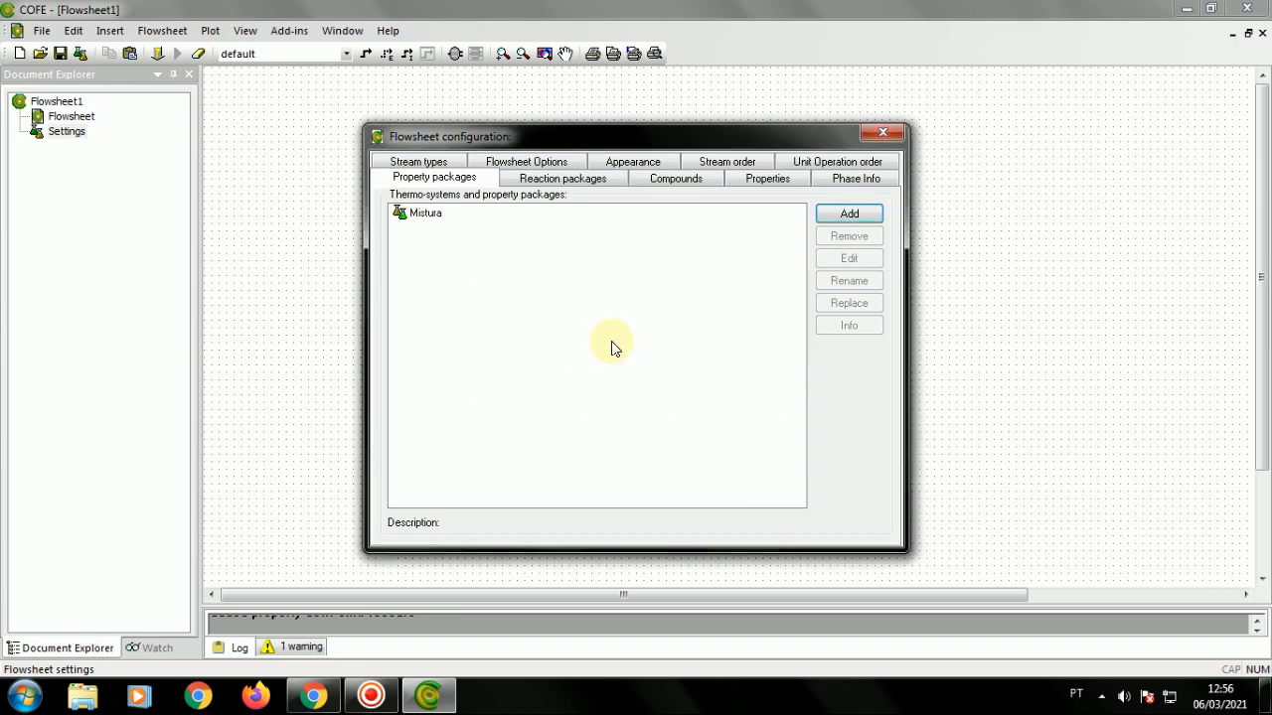
left_click(875, 136)
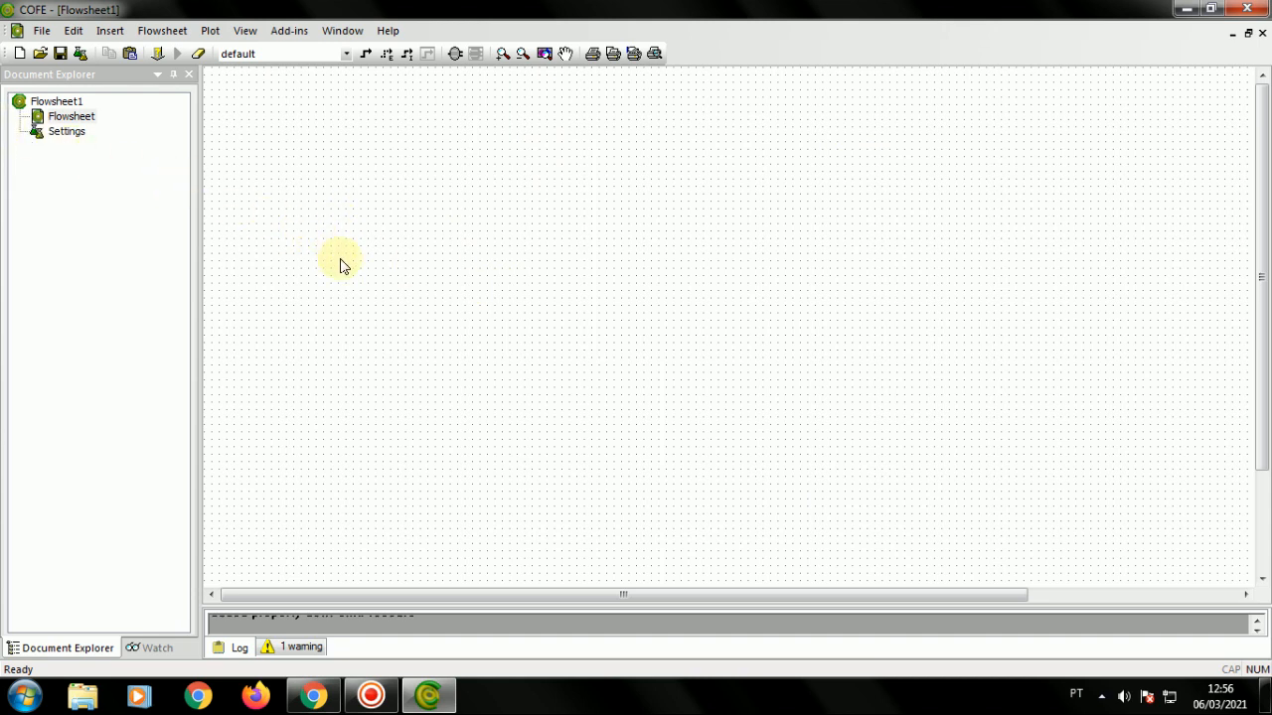
Save the flowsheet on the desktop (Área de Trabalho) as "Mistura etanol-agua"
left_click(60, 52)
left_click(388, 230)
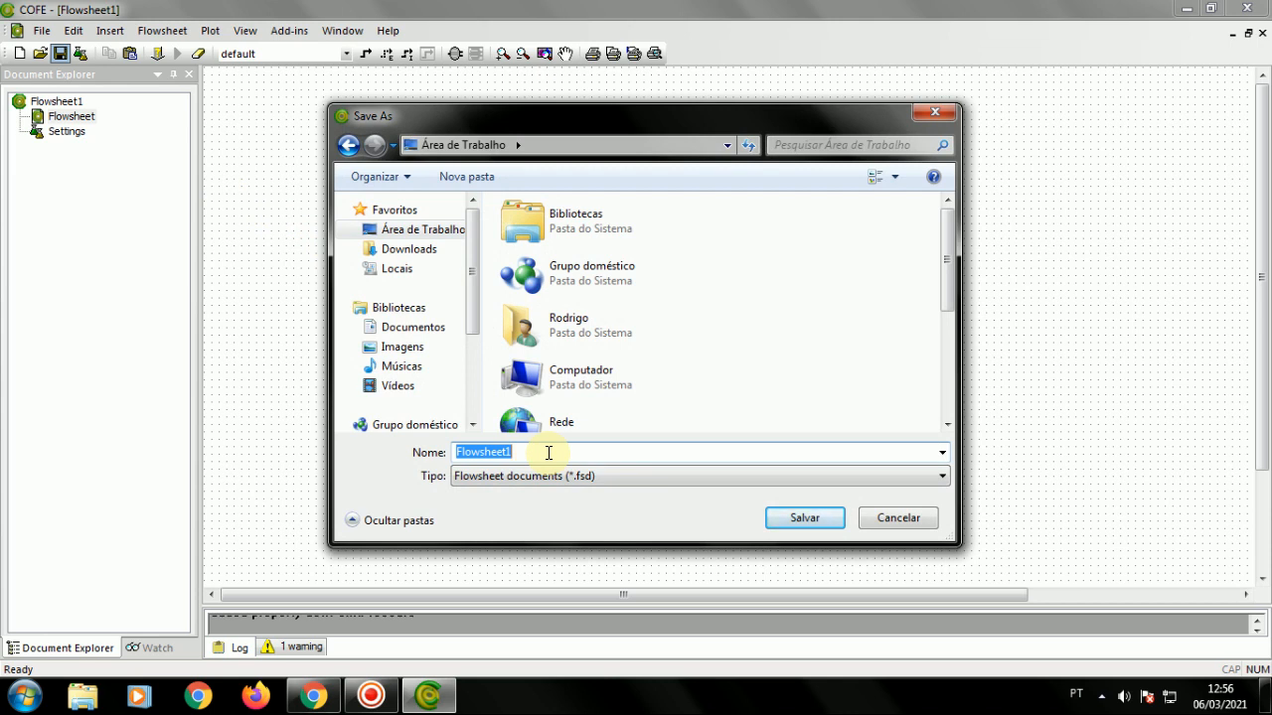
type("<istu")
type("<")
type("M")
type("istura e")
type("tanol")
type("-agua")
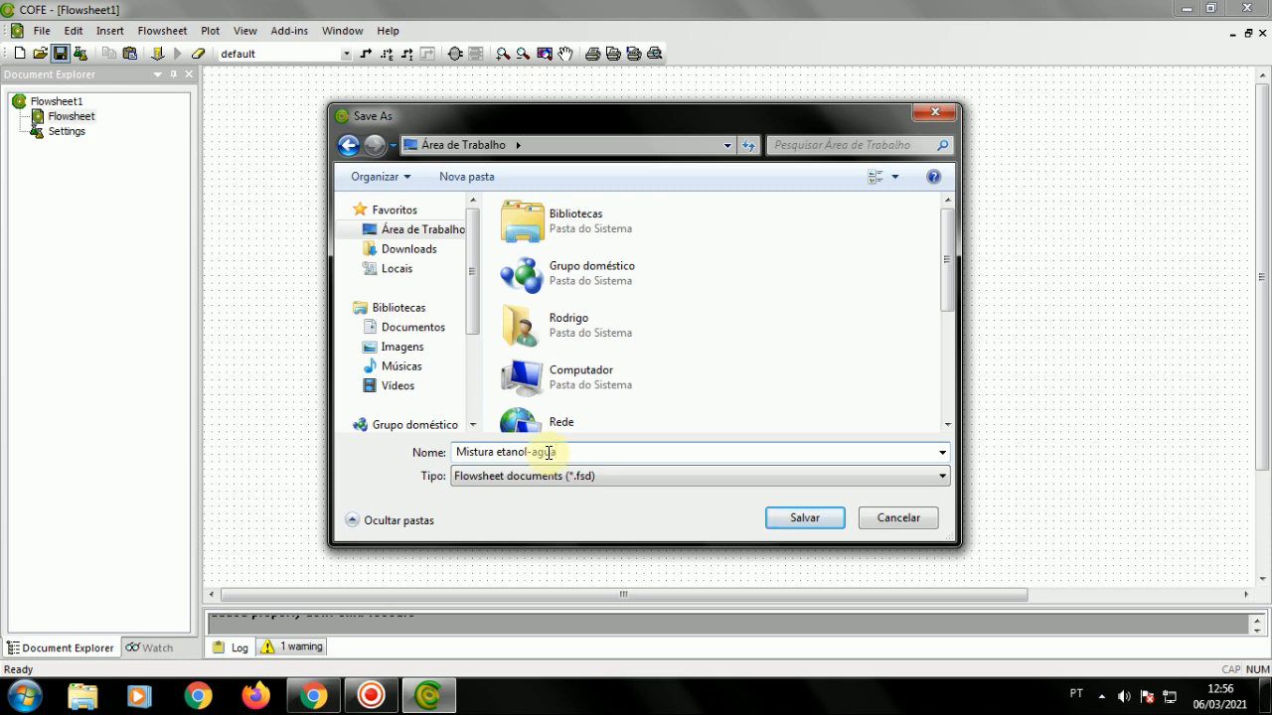
left_click(767, 518)
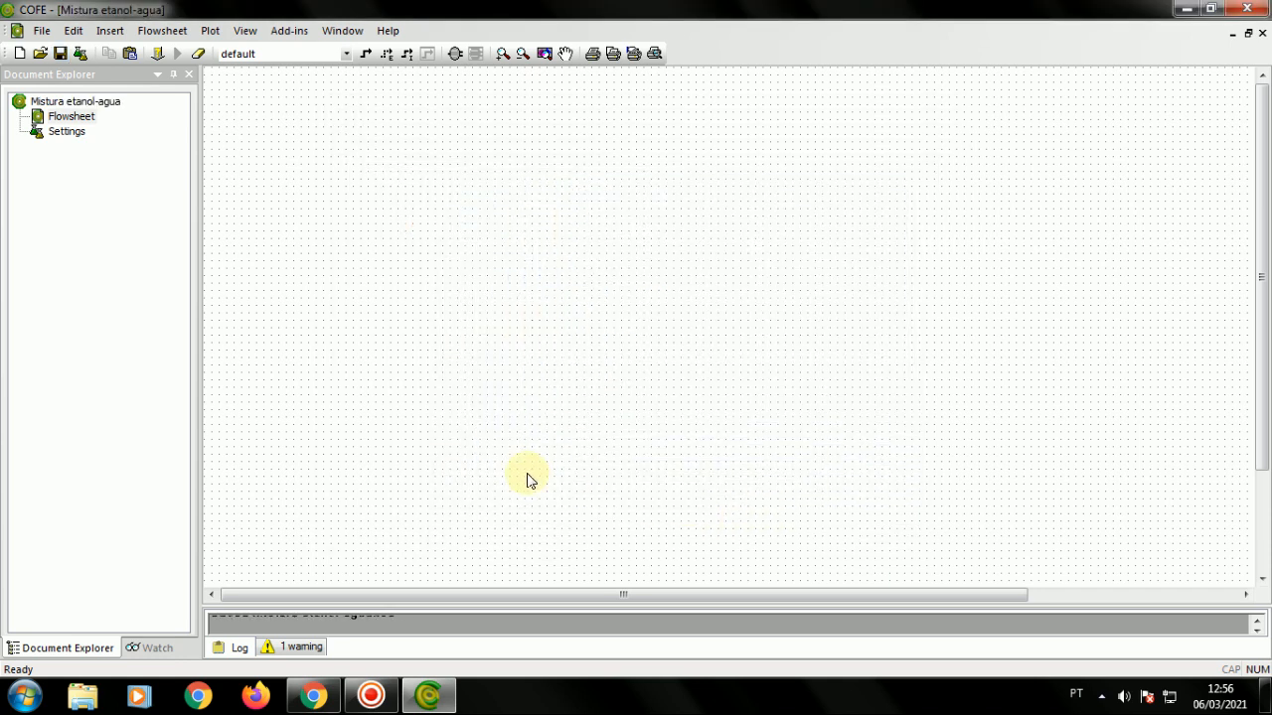
Read the simulation steps for the inlet streams and mixer in the blog post, returning to the COFE flowsheet
left_click(313, 696)
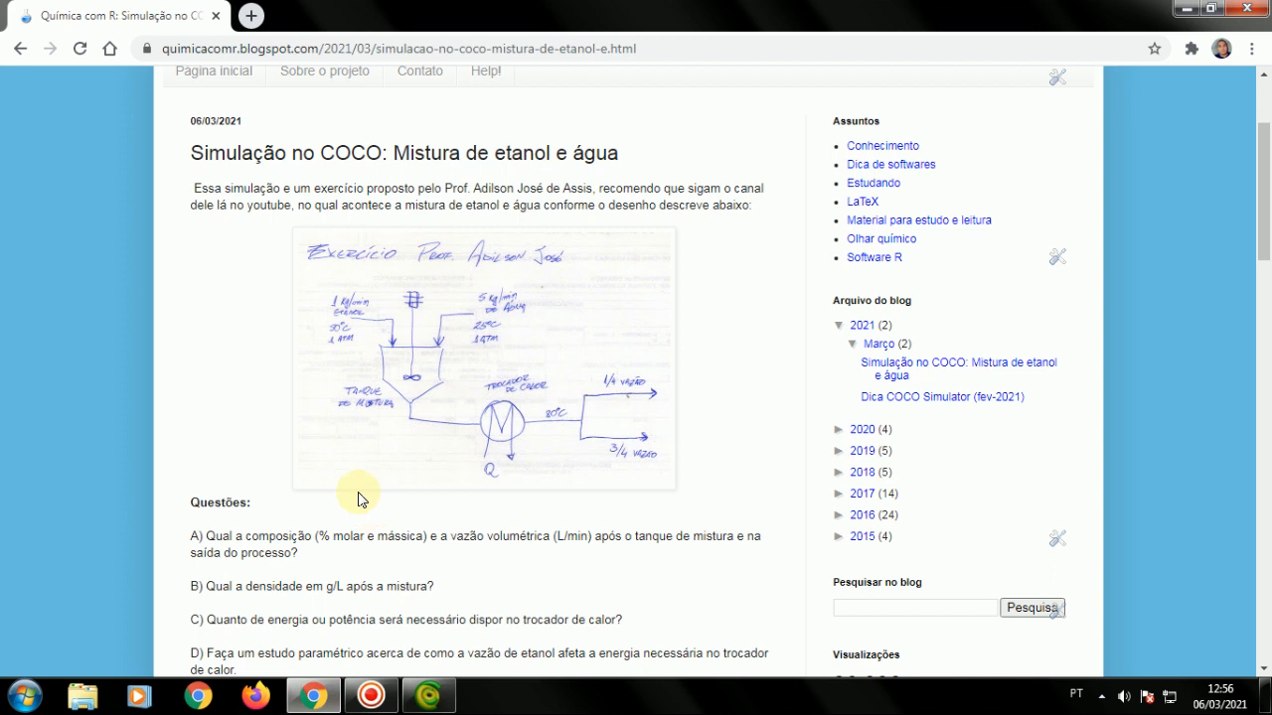
scroll(299, 463, "down", 3)
scroll(293, 447, "down", 2)
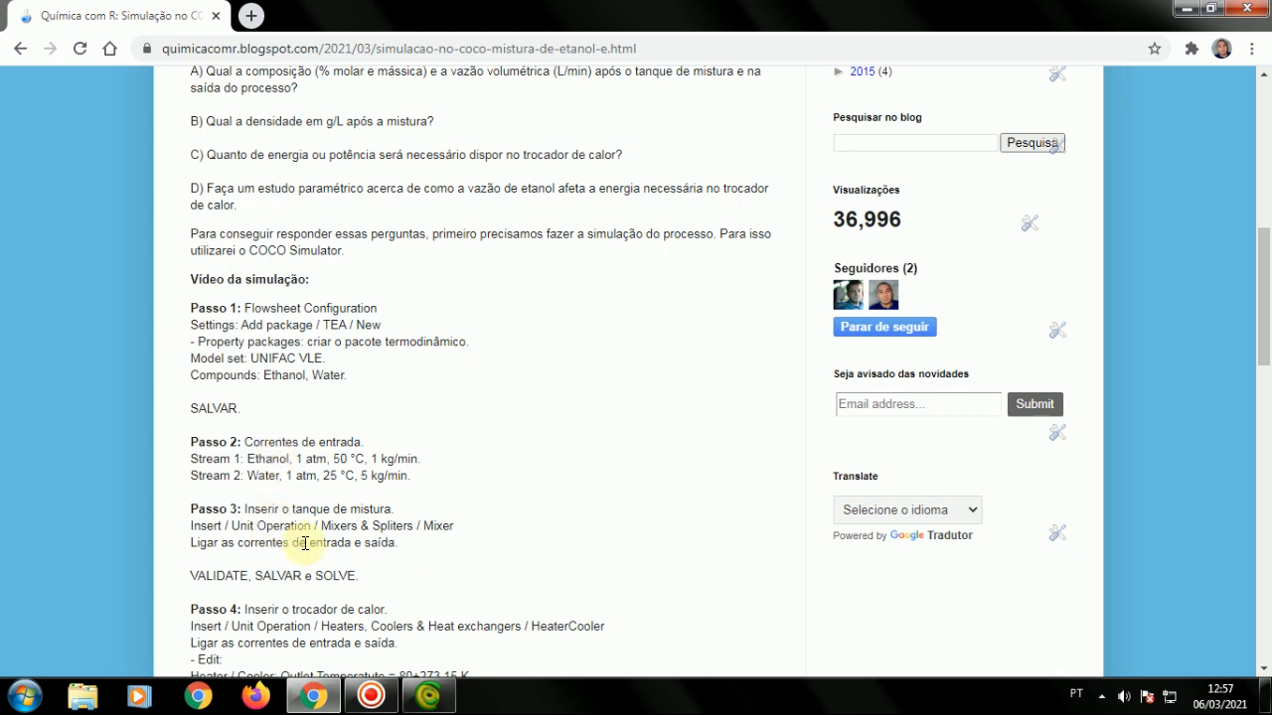
left_click(443, 705)
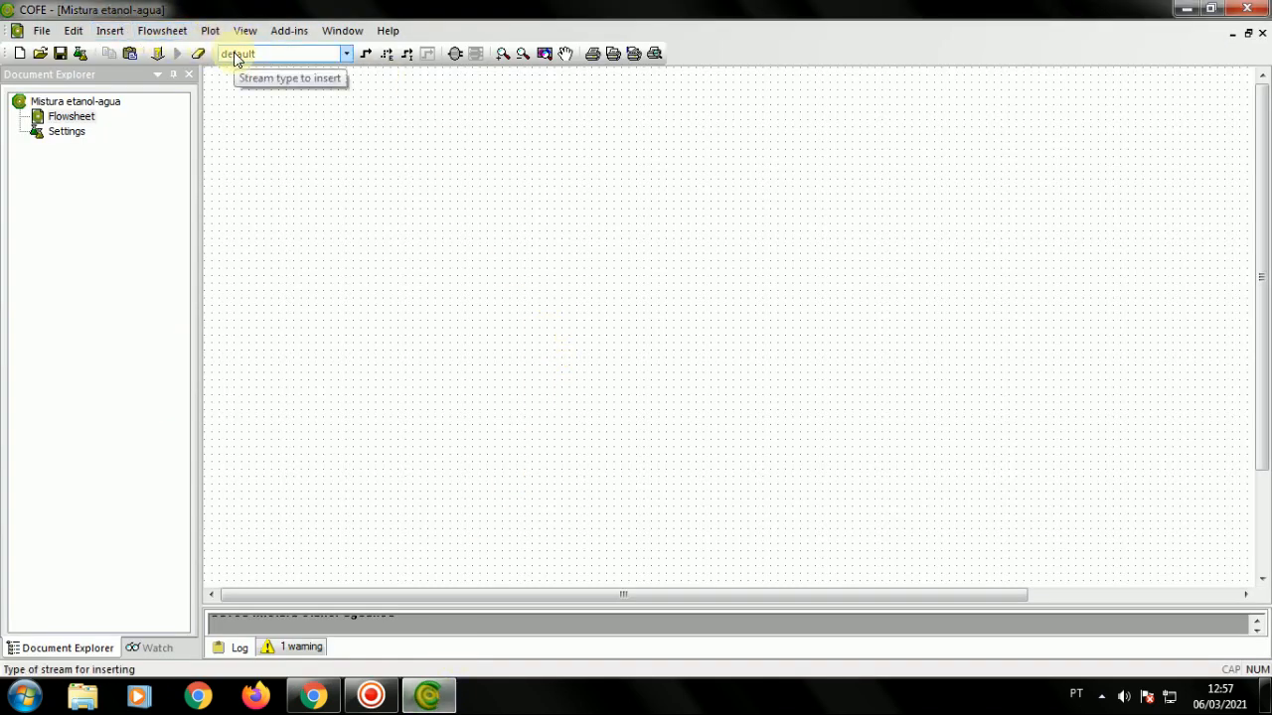
Insert a Mixer unit operation from the Mixers & Splitters category in the middle of the empty flowsheet
left_click(110, 31)
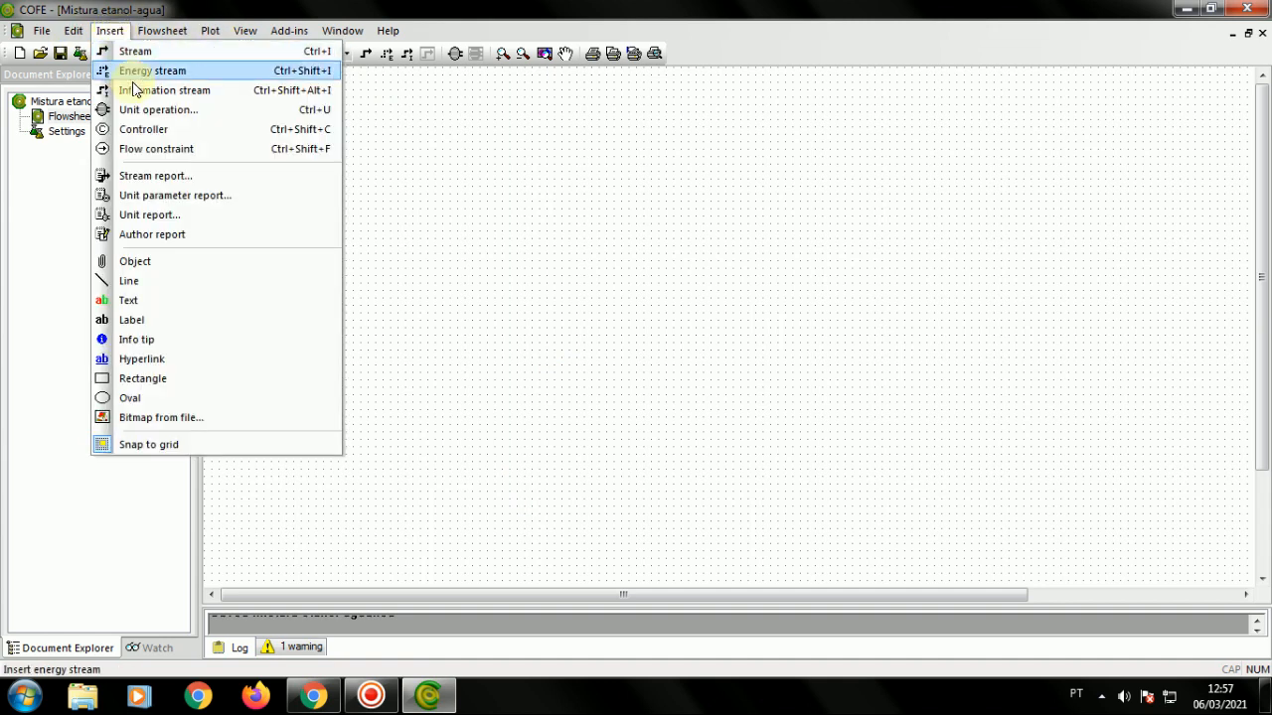
left_click(147, 109)
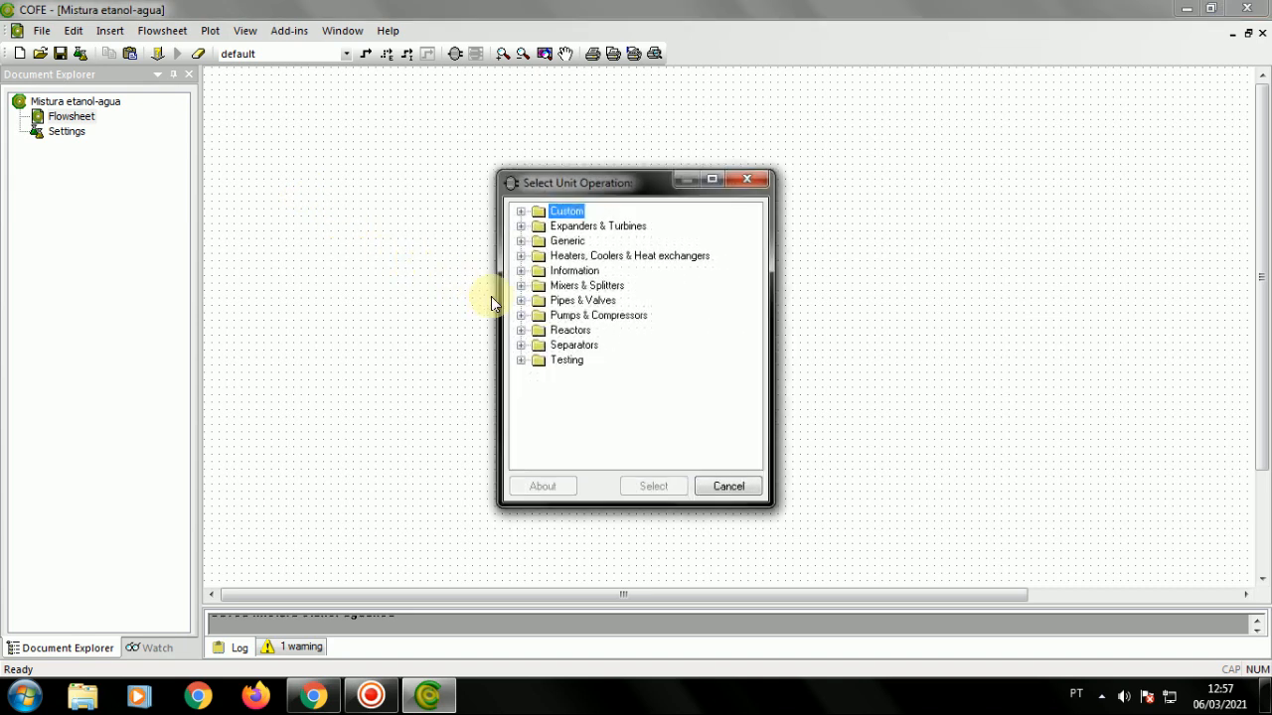
left_click(520, 286)
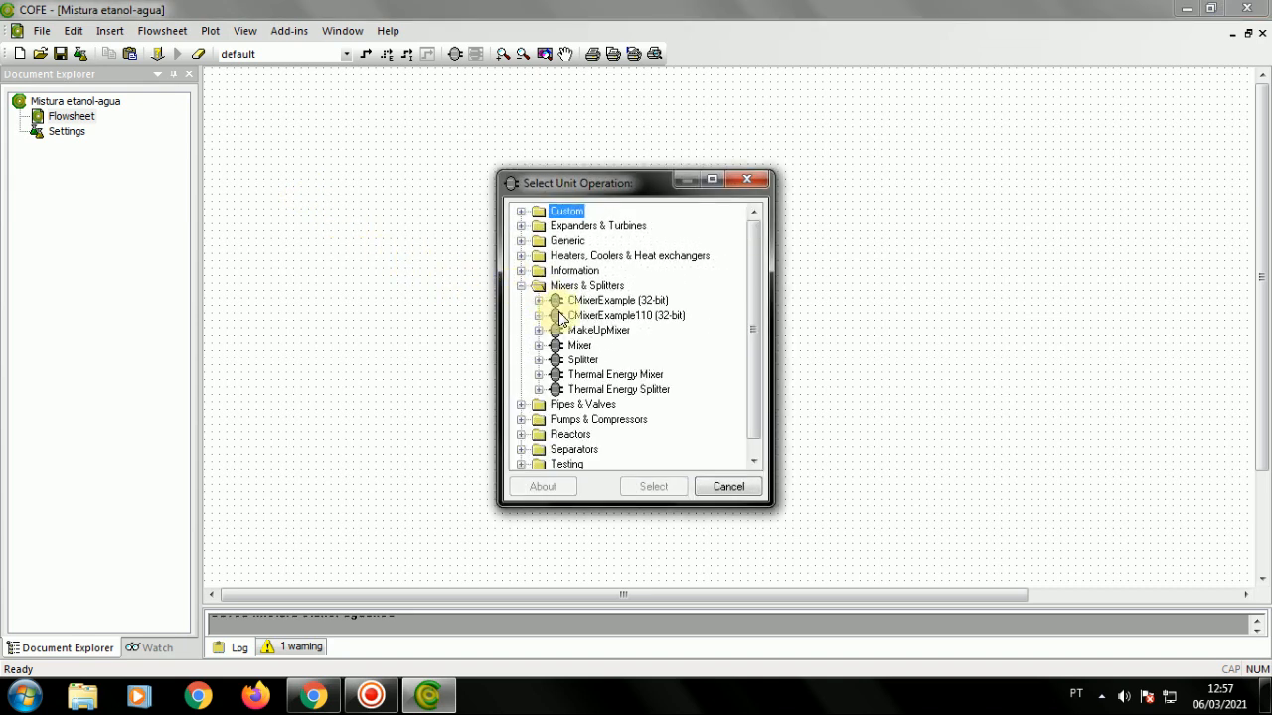
left_click(577, 346)
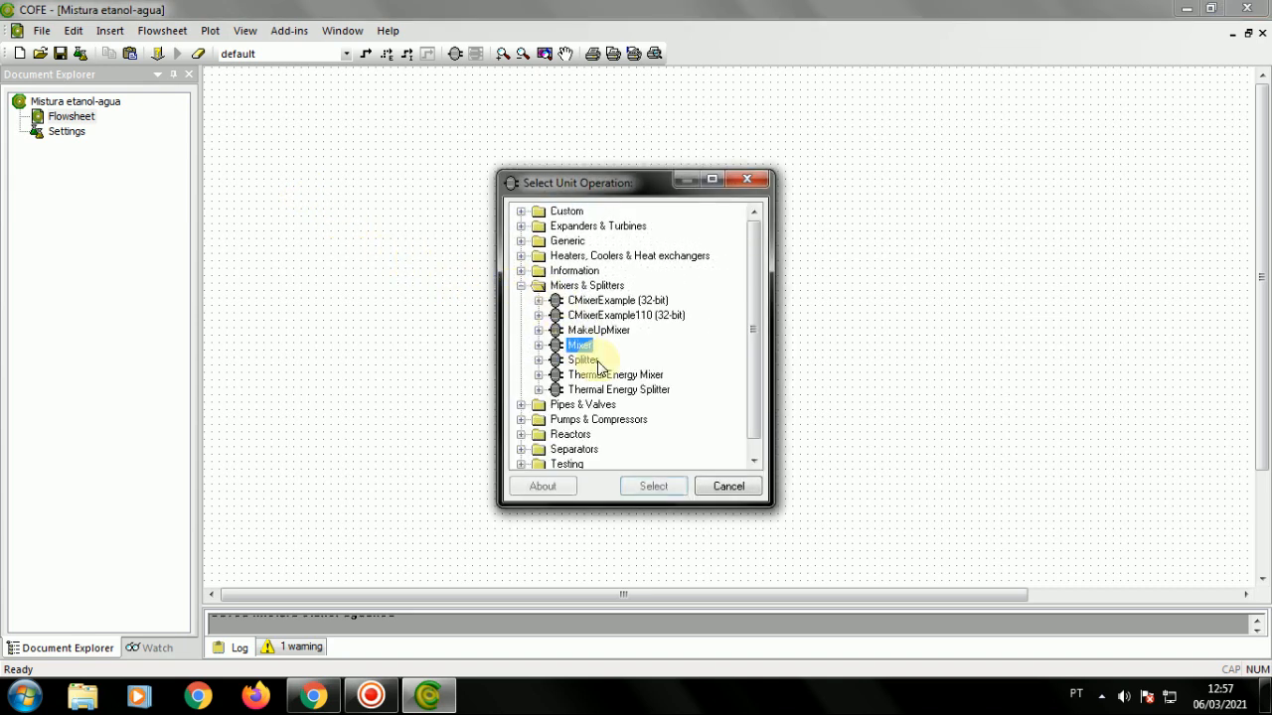
left_click(652, 484)
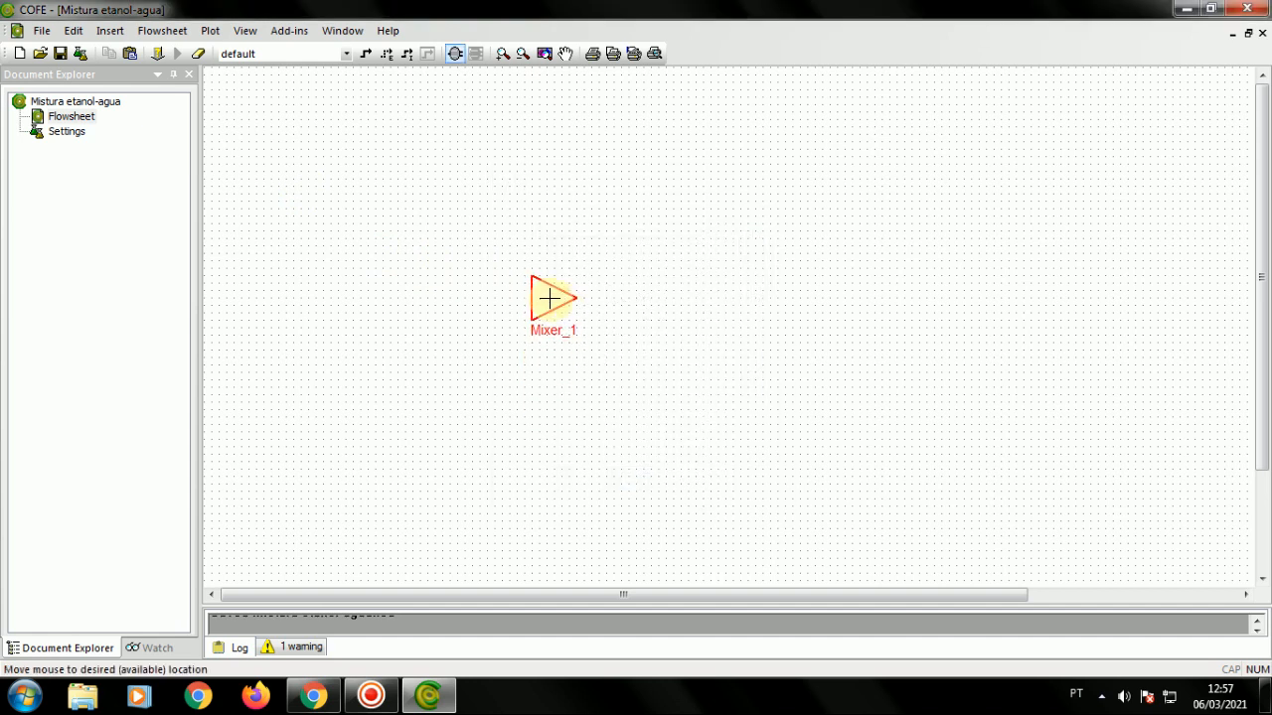
left_click(549, 297)
Rename the mixer on the flowsheet as M-01
left_click(549, 329)
key("BackSpace")
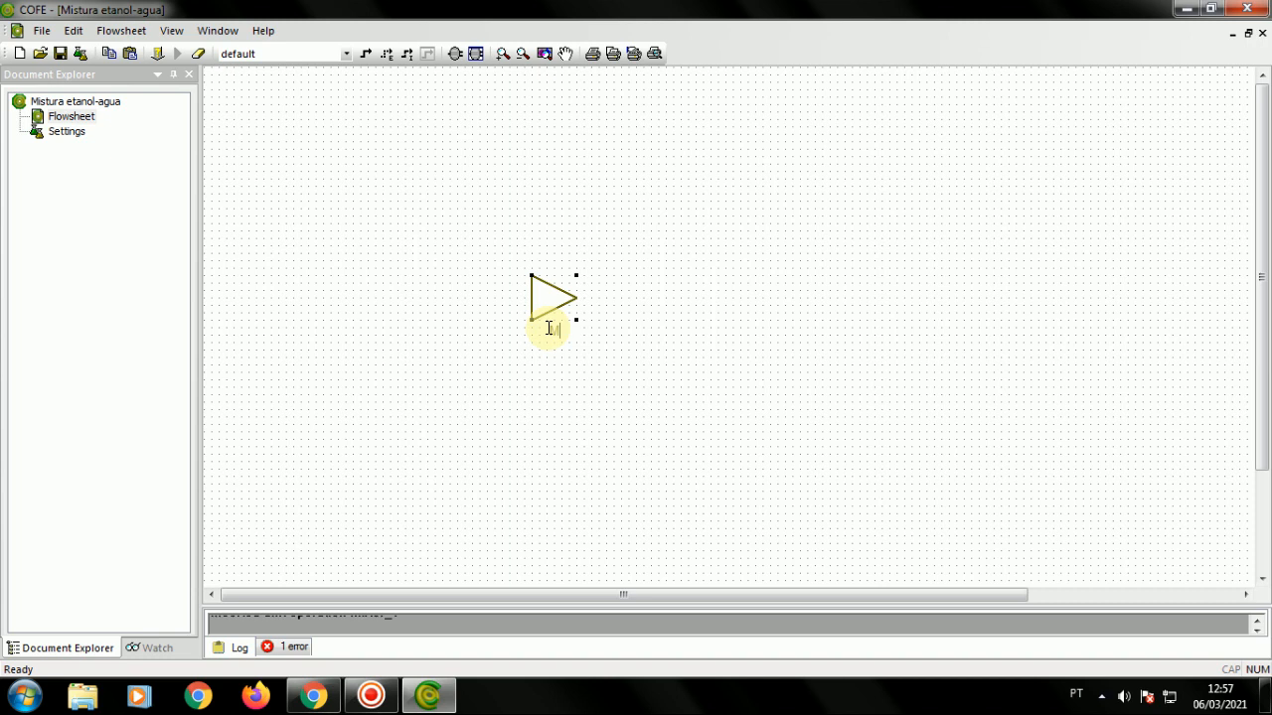
type("M01")
left_click(532, 363)
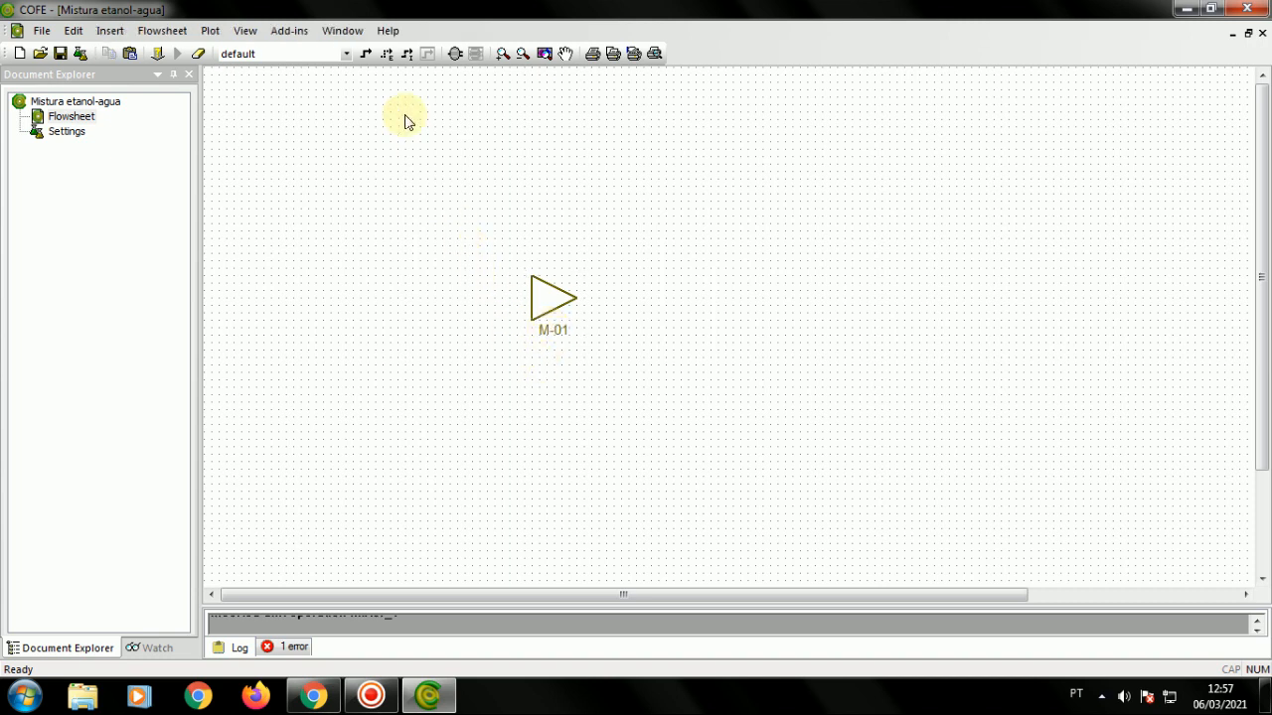
Draw a material stream into the upper feed side of mixer M-01 and connect it to port Inlet 1
left_click(367, 54)
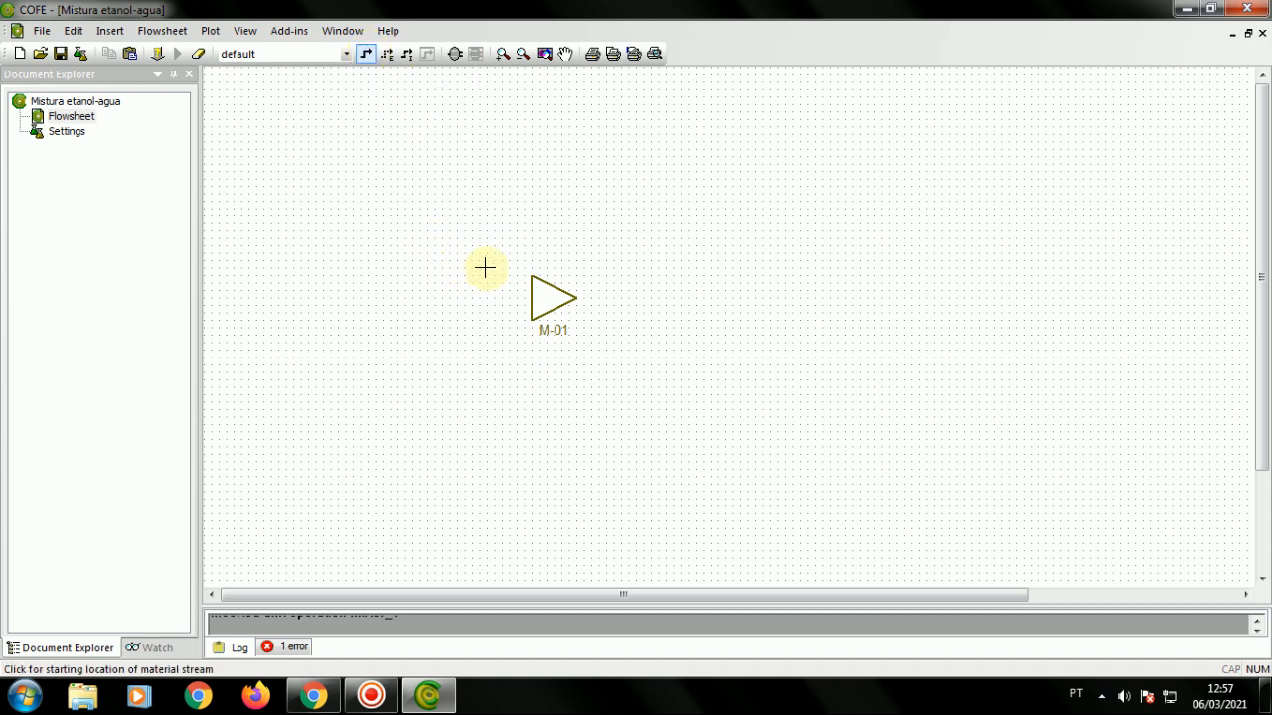
left_click(457, 284)
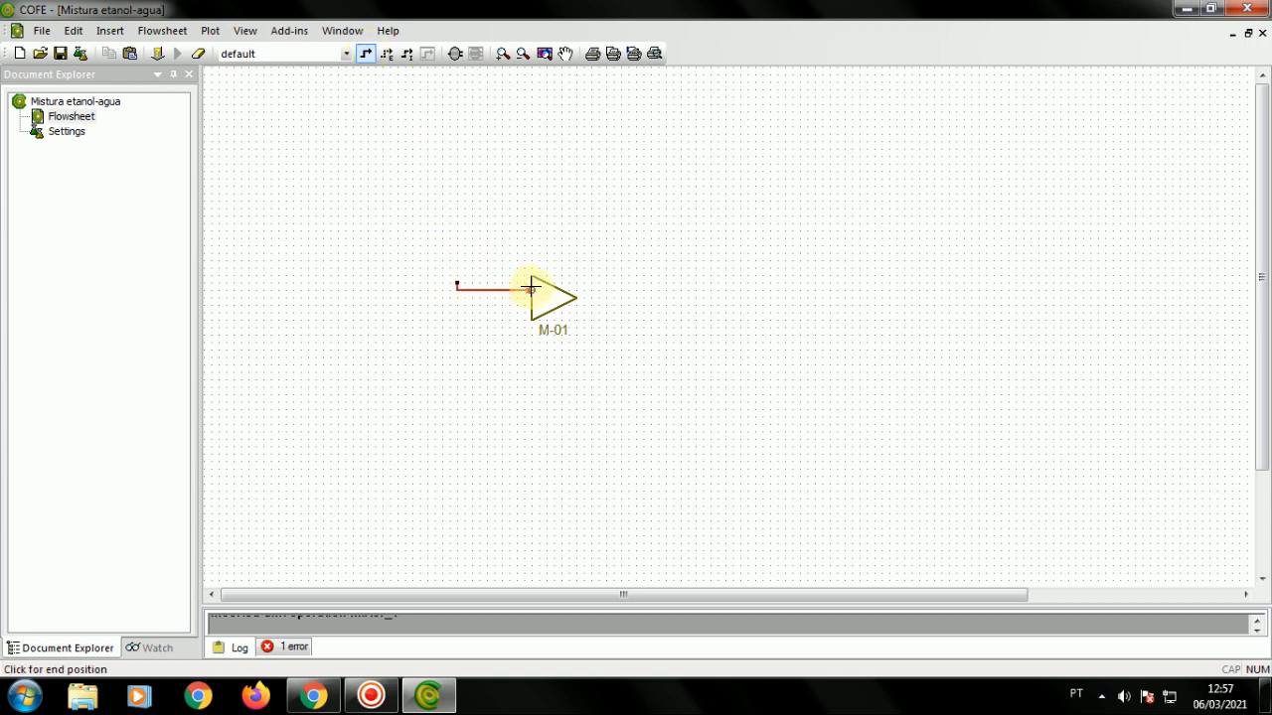
left_click(533, 284)
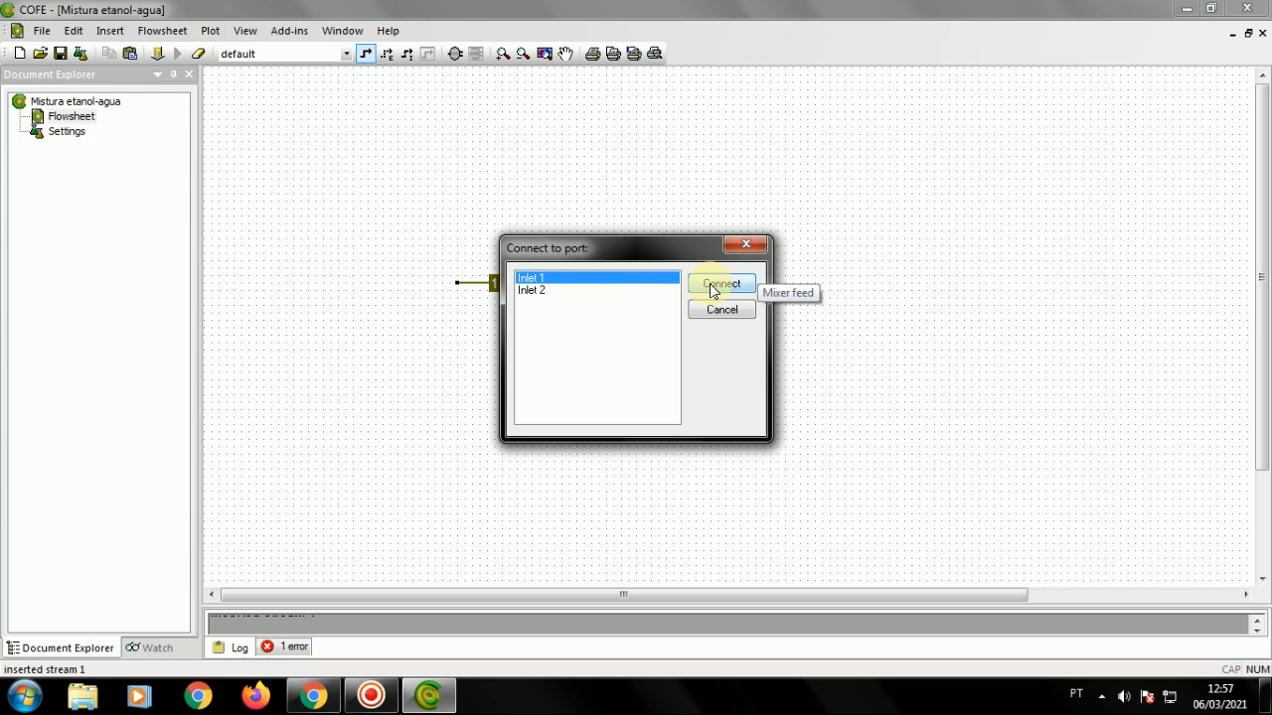
left_click(712, 288)
Draw a second material stream into the lower feed side of M-01 and a product stream from the mixer's outlet
left_click(366, 55)
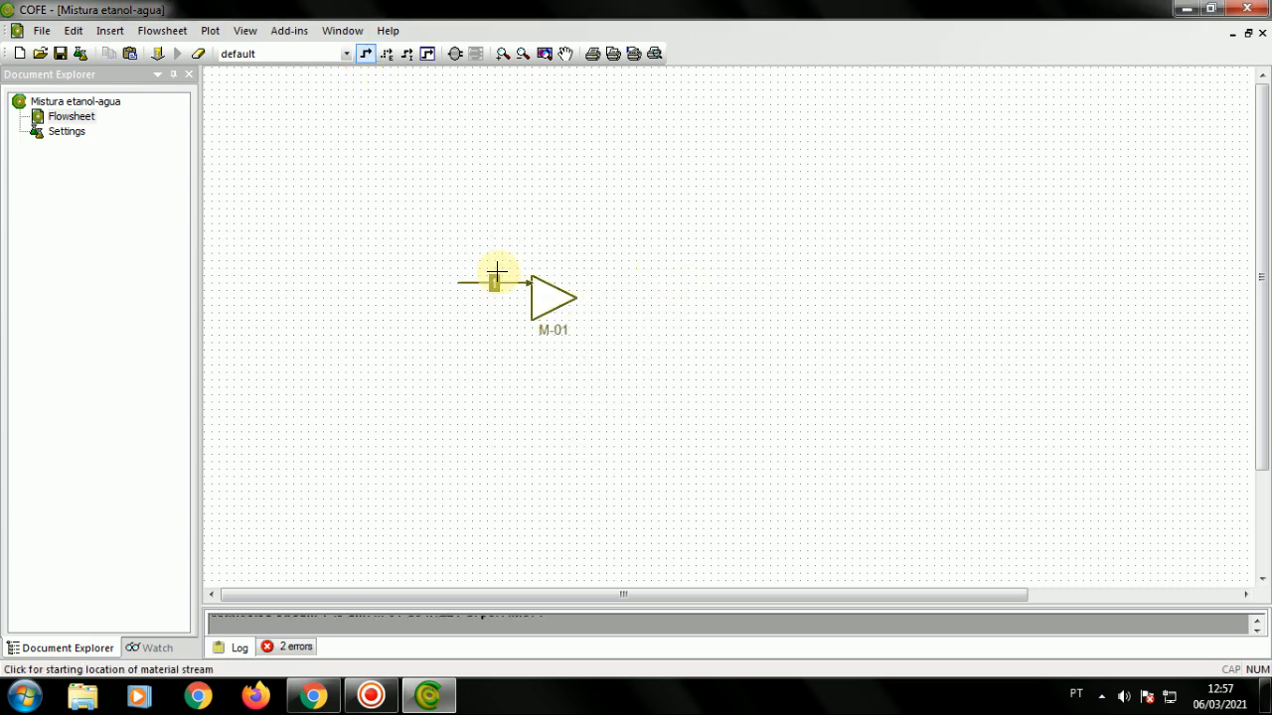
left_click(457, 312)
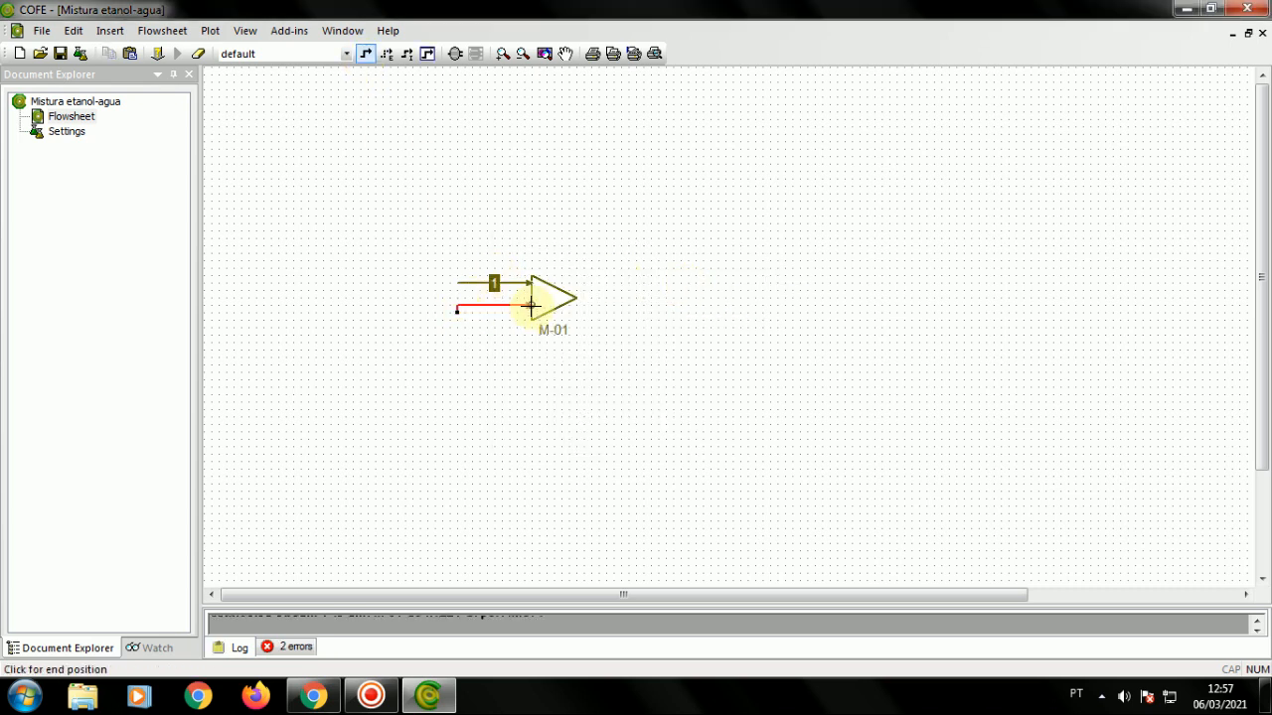
left_click(534, 312)
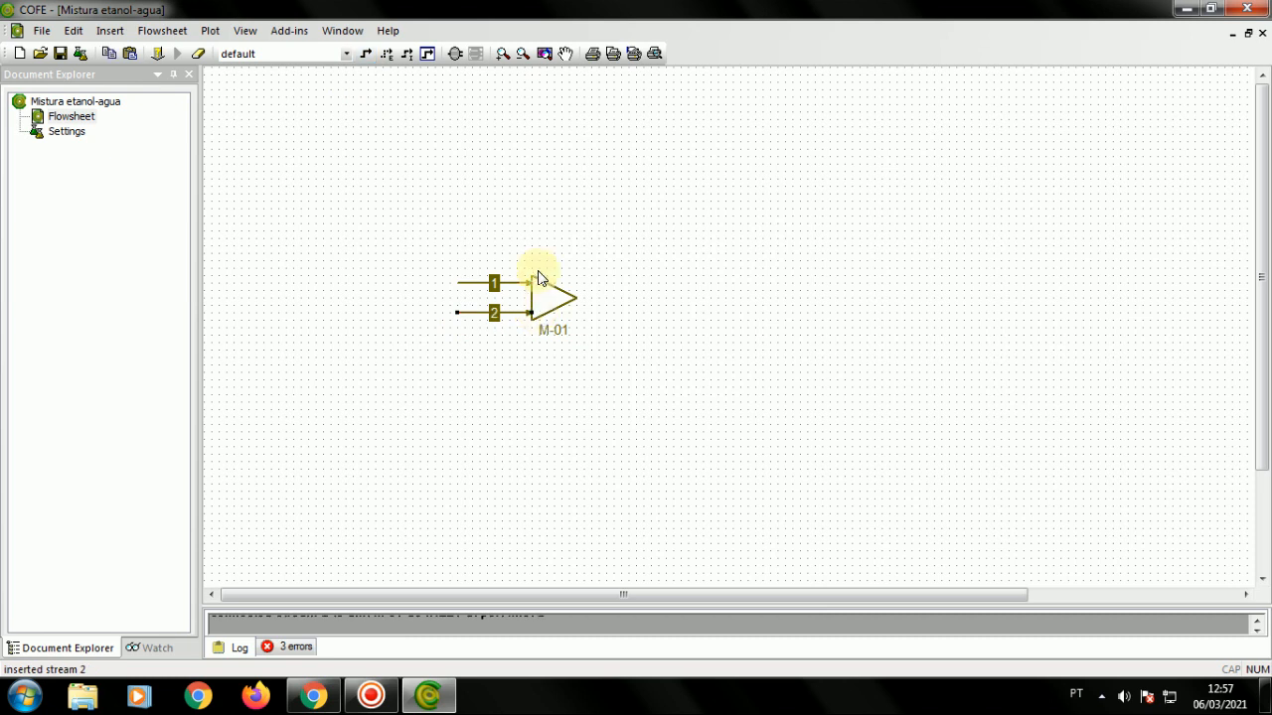
left_click(566, 296)
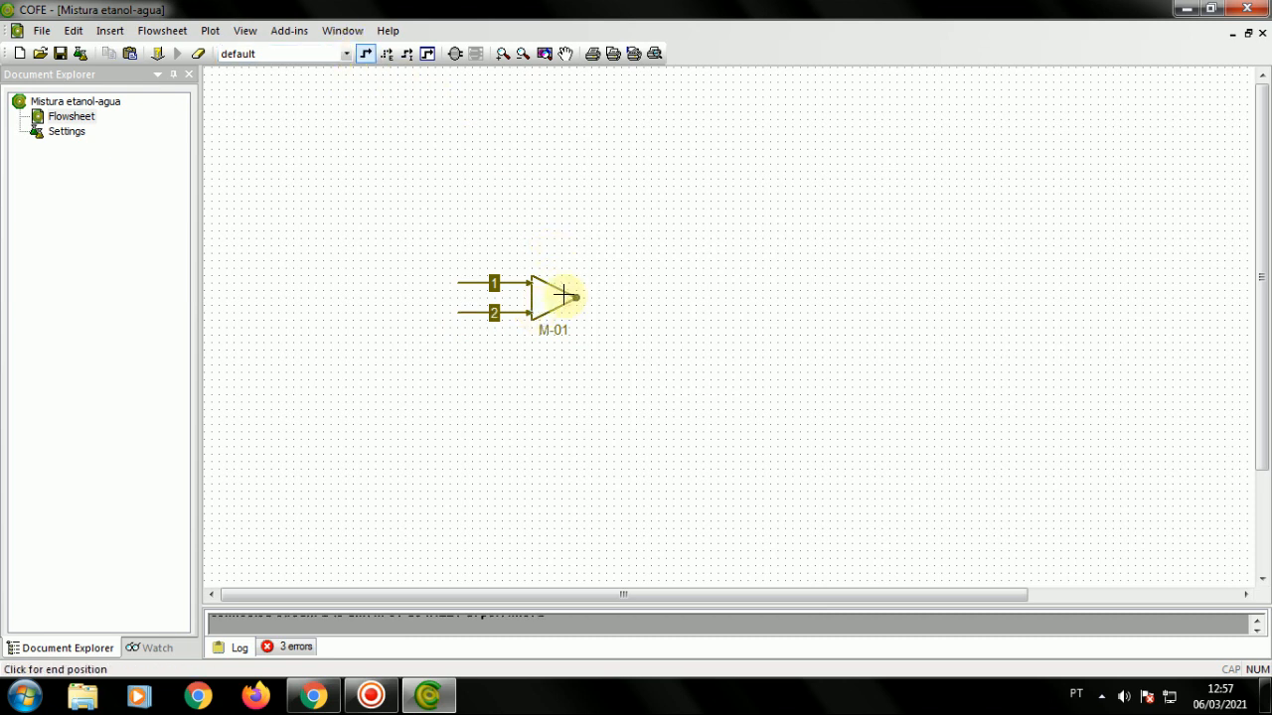
left_click(648, 297)
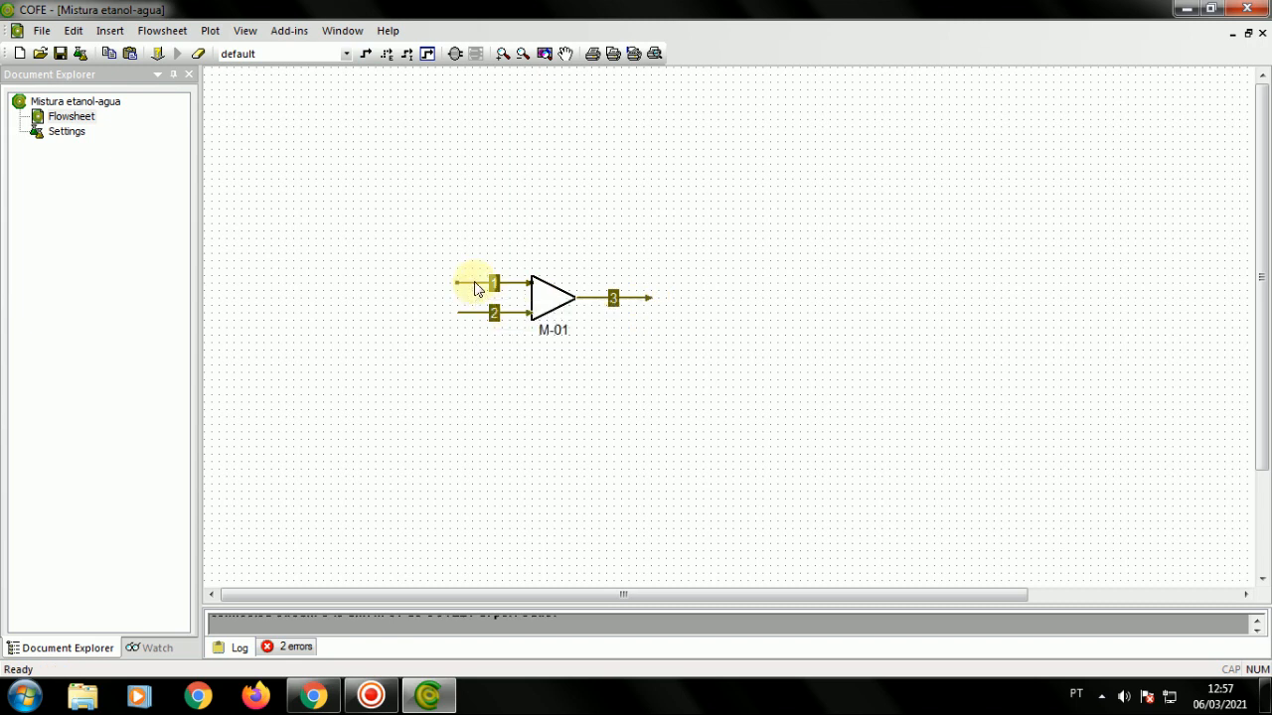
Open the data of feed stream 1 and set its pressure to 1 atm, using atmosphere as the unit
double_click(475, 291)
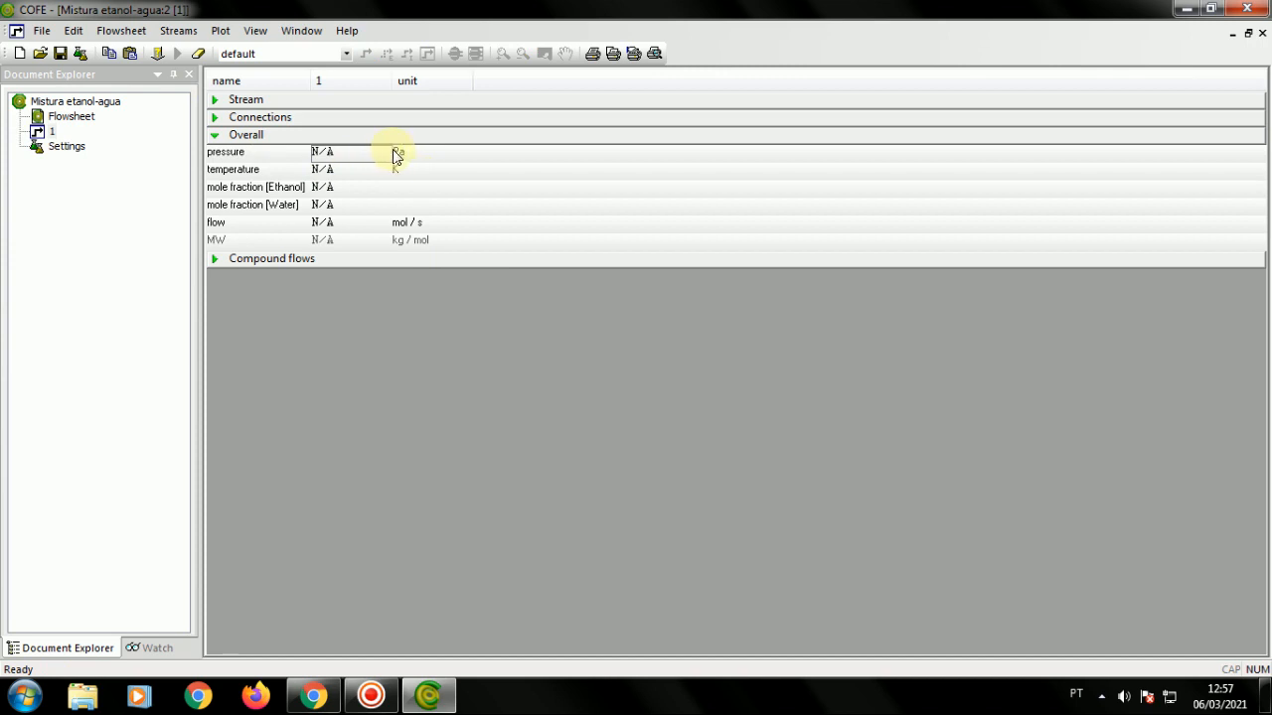
left_click(400, 154)
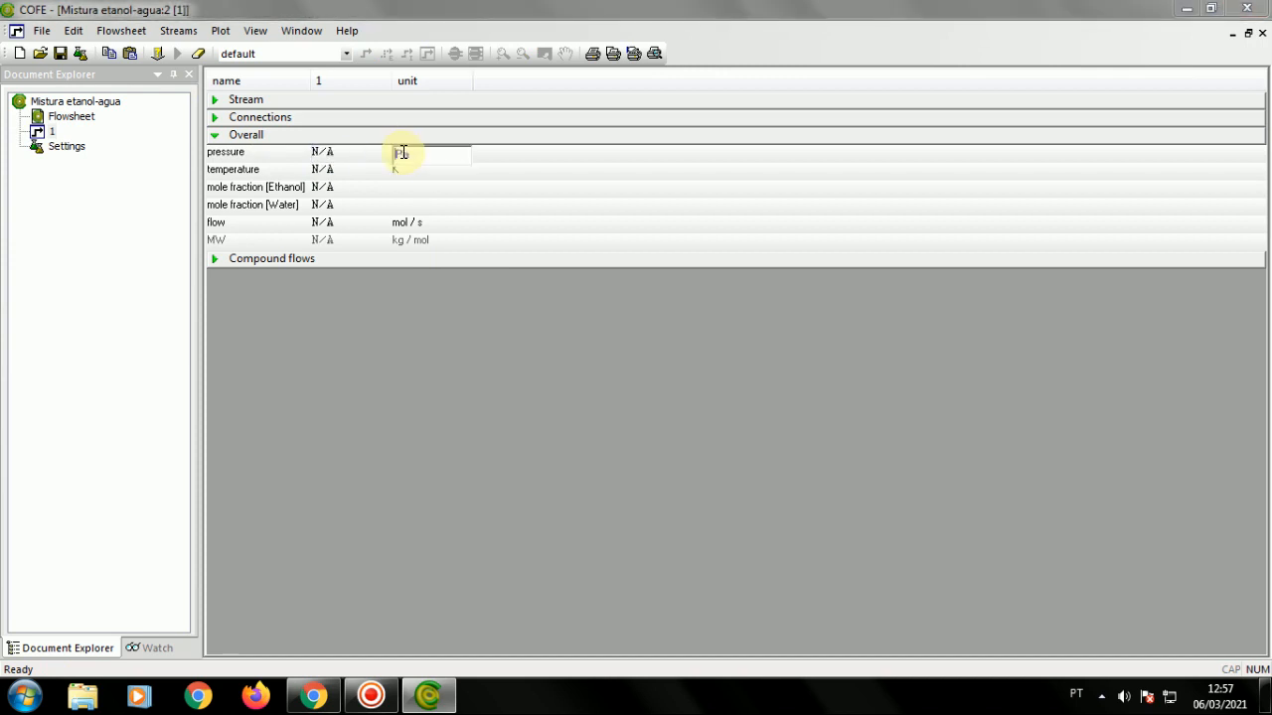
left_click(402, 153)
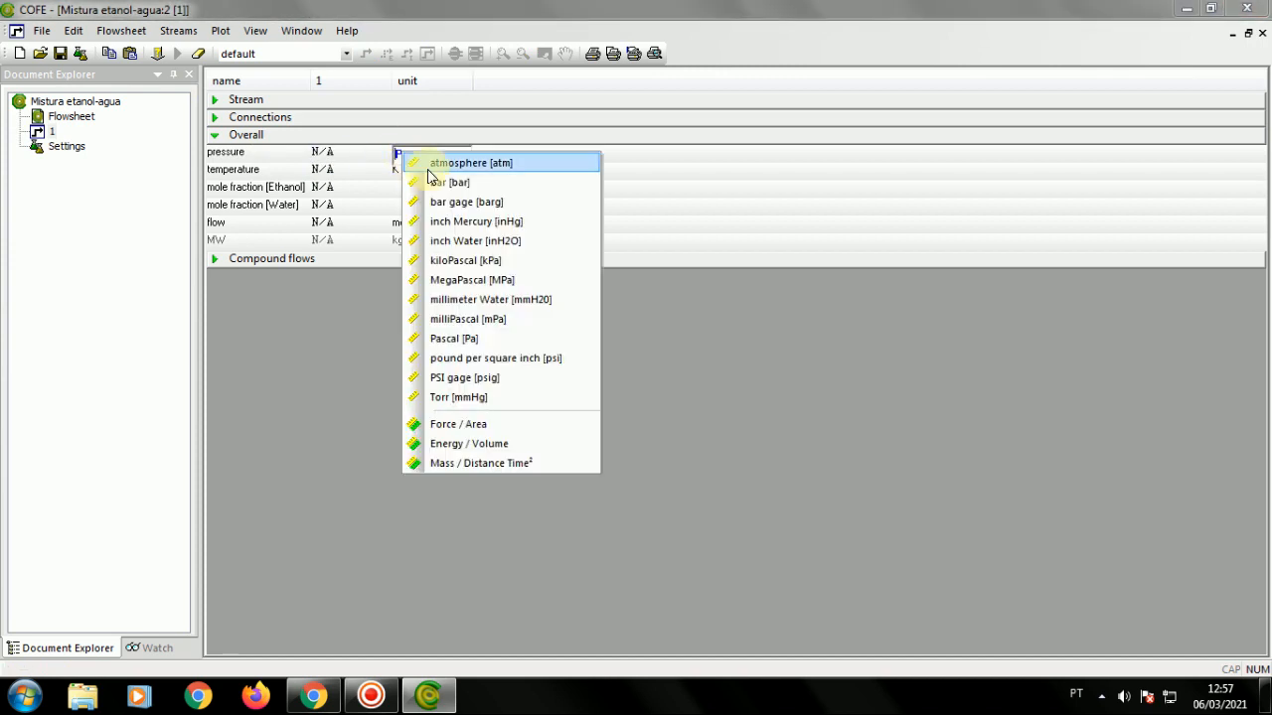
left_click(422, 161)
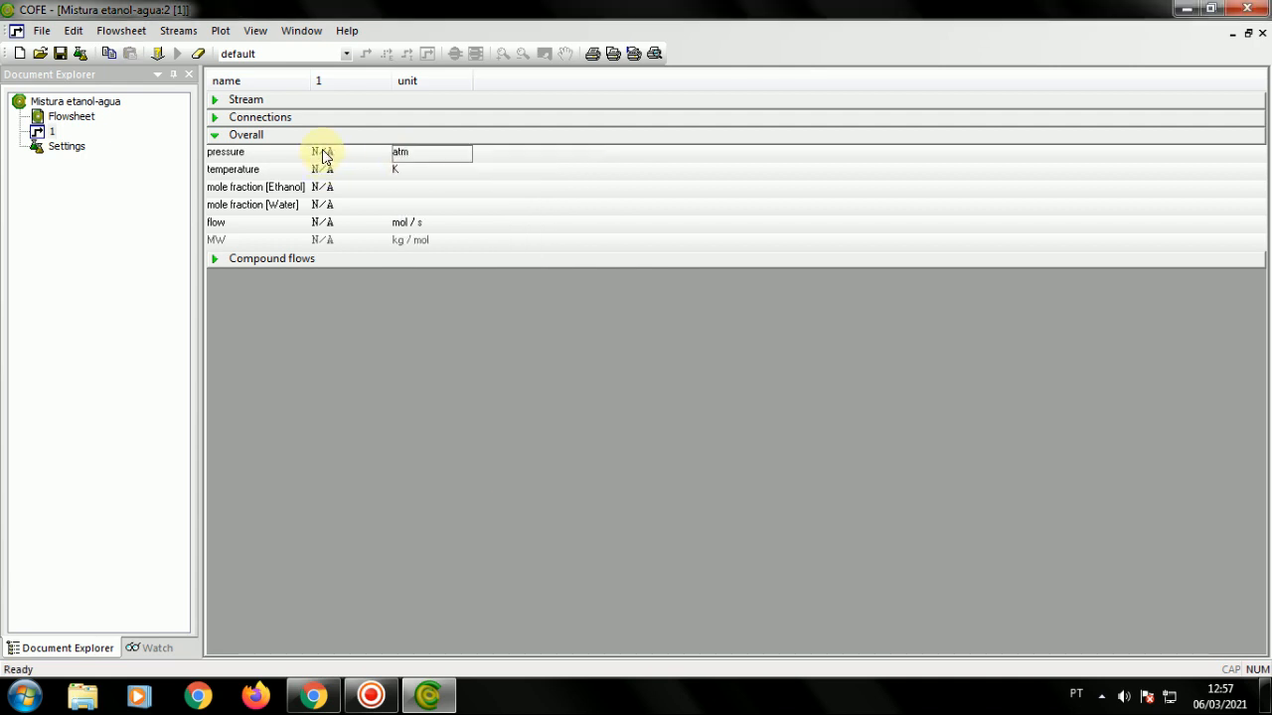
left_click(323, 154)
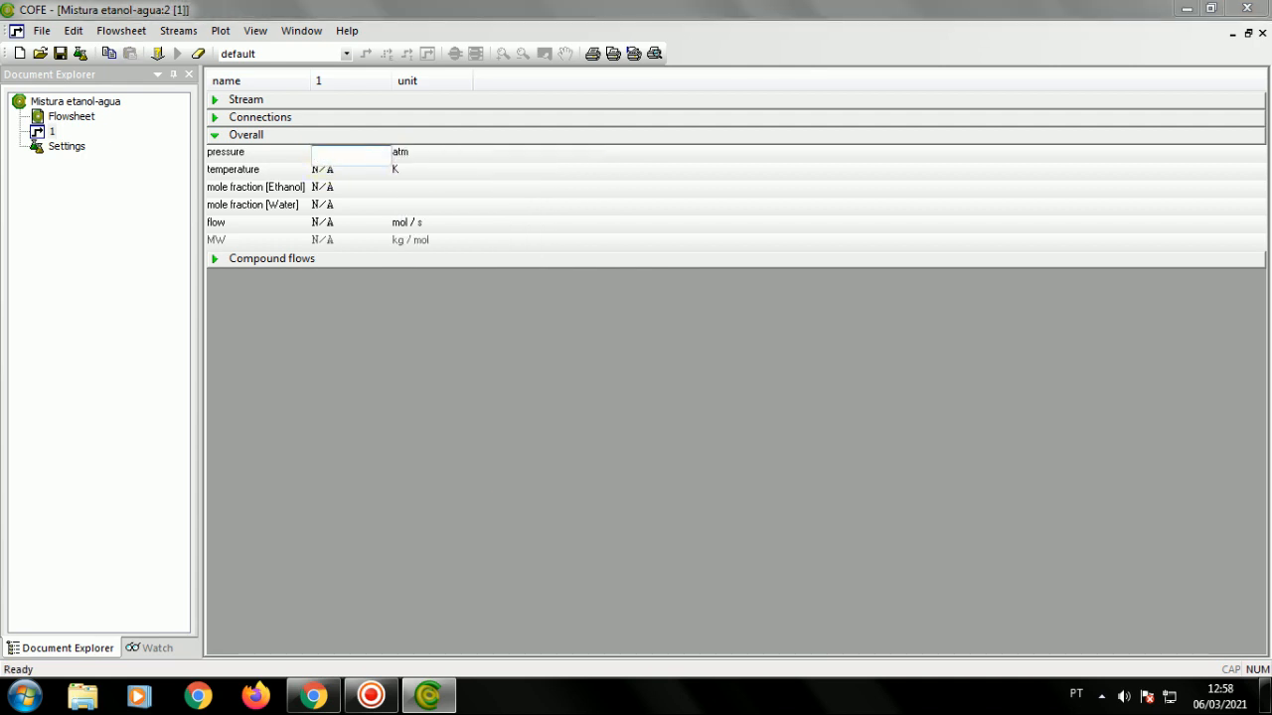
key("Return")
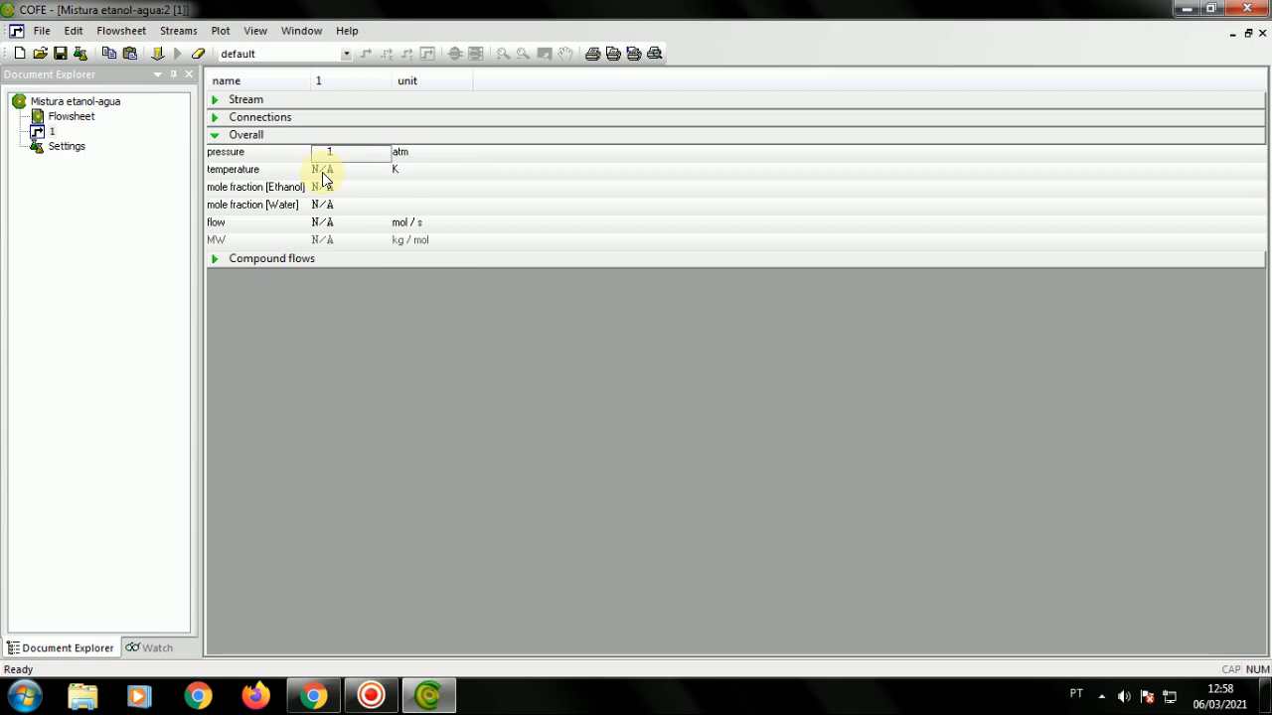
Set the temperature of stream 1 to 50 °C, using Celsius as the unit
left_click(398, 168)
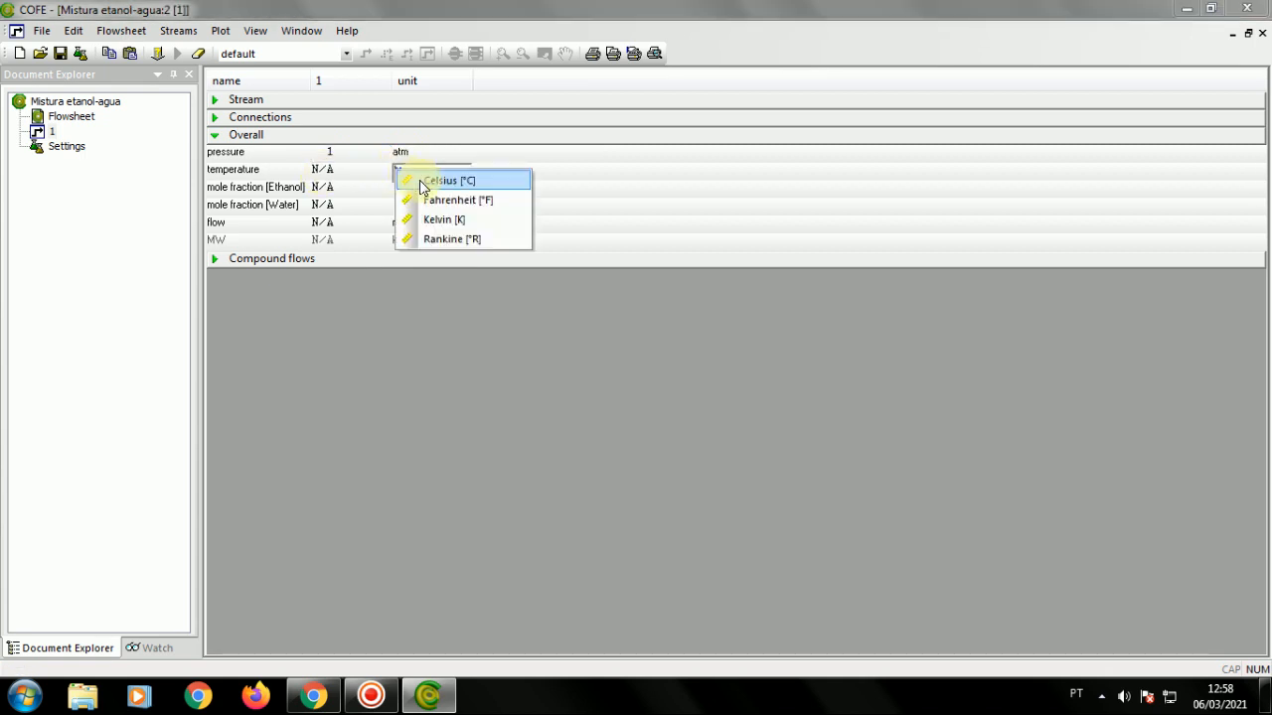
left_click(422, 177)
left_click(321, 171)
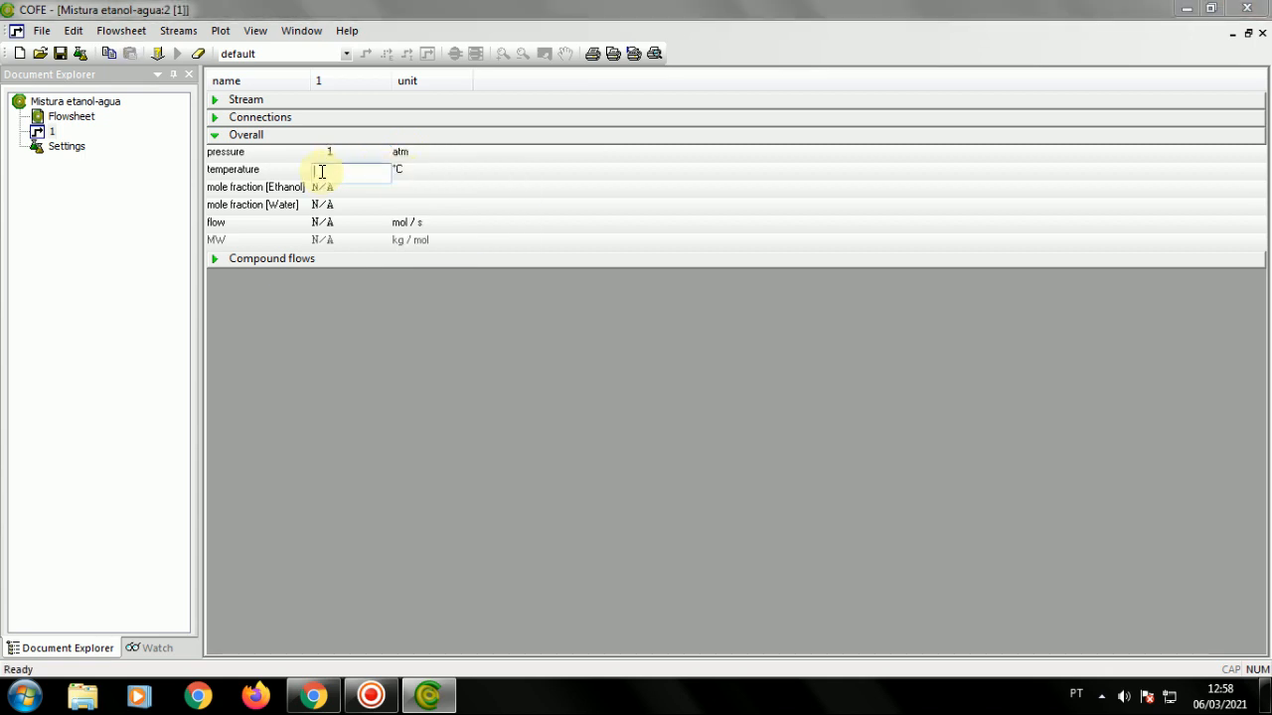
type("50")
key("Return")
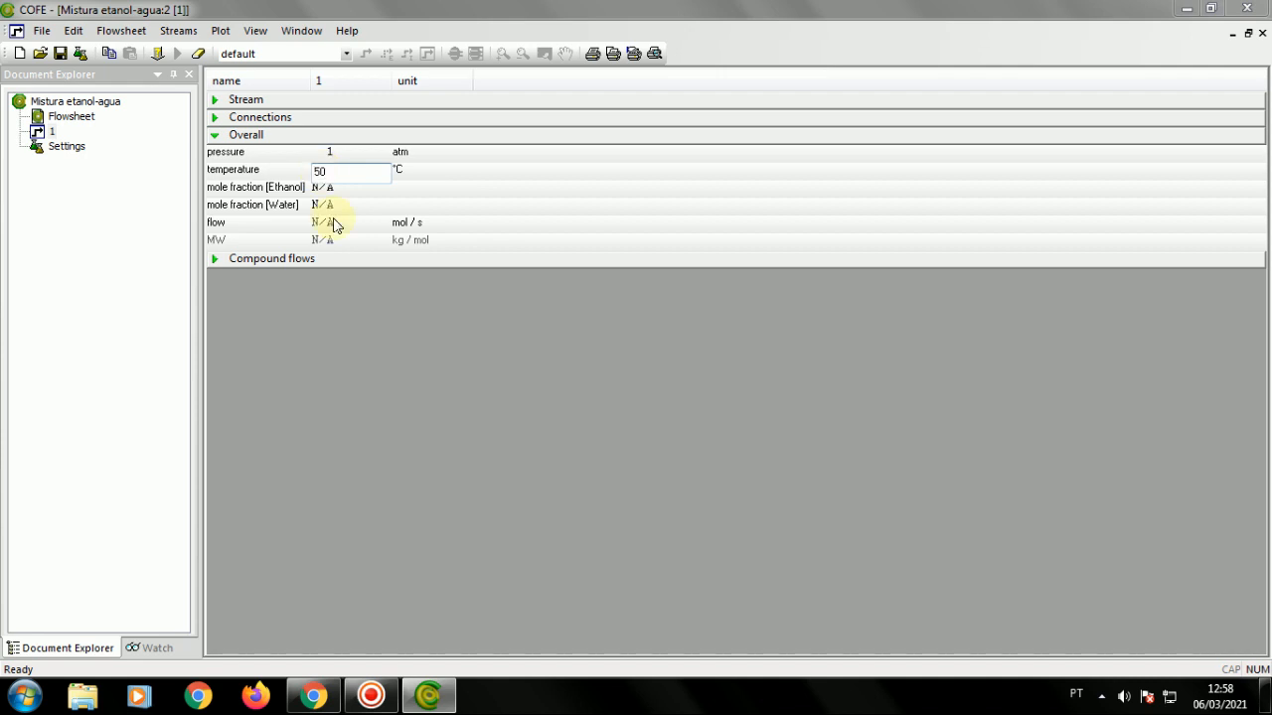
Expand the compound flows of stream 1, change their unit to kg/min, and set the ethanol flow to 1 kg/min
left_click(210, 260)
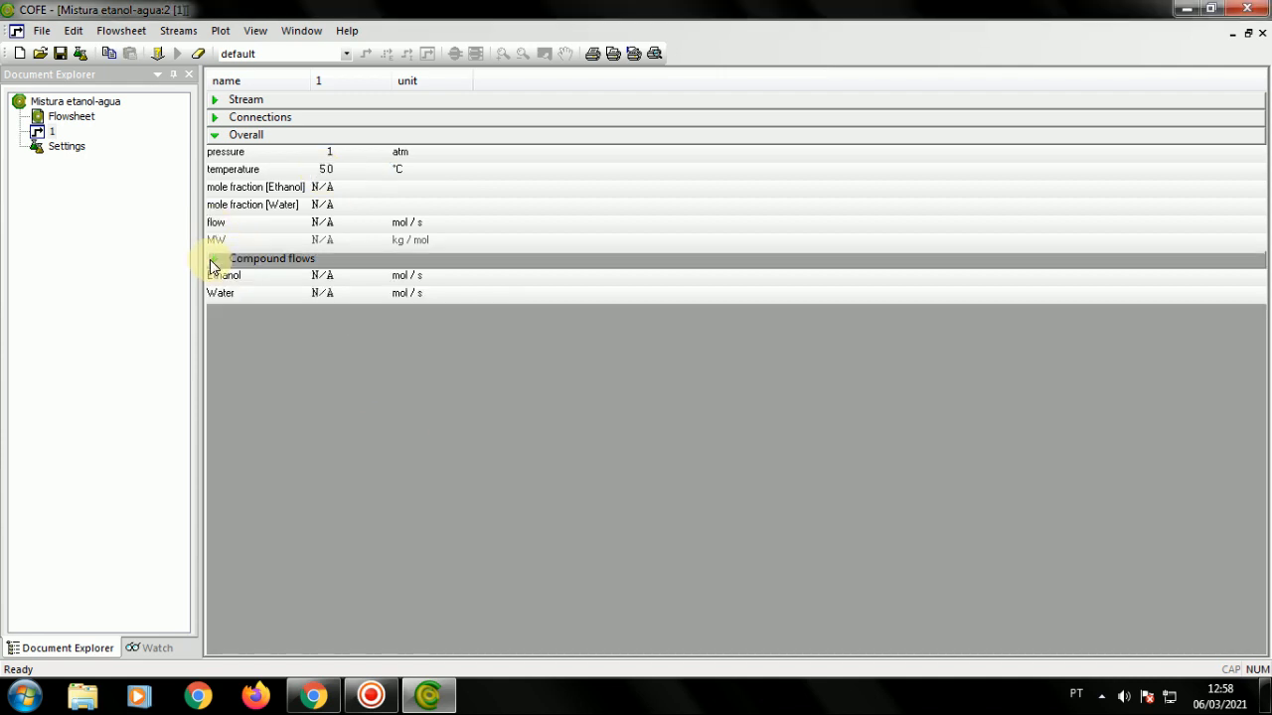
left_click(402, 276)
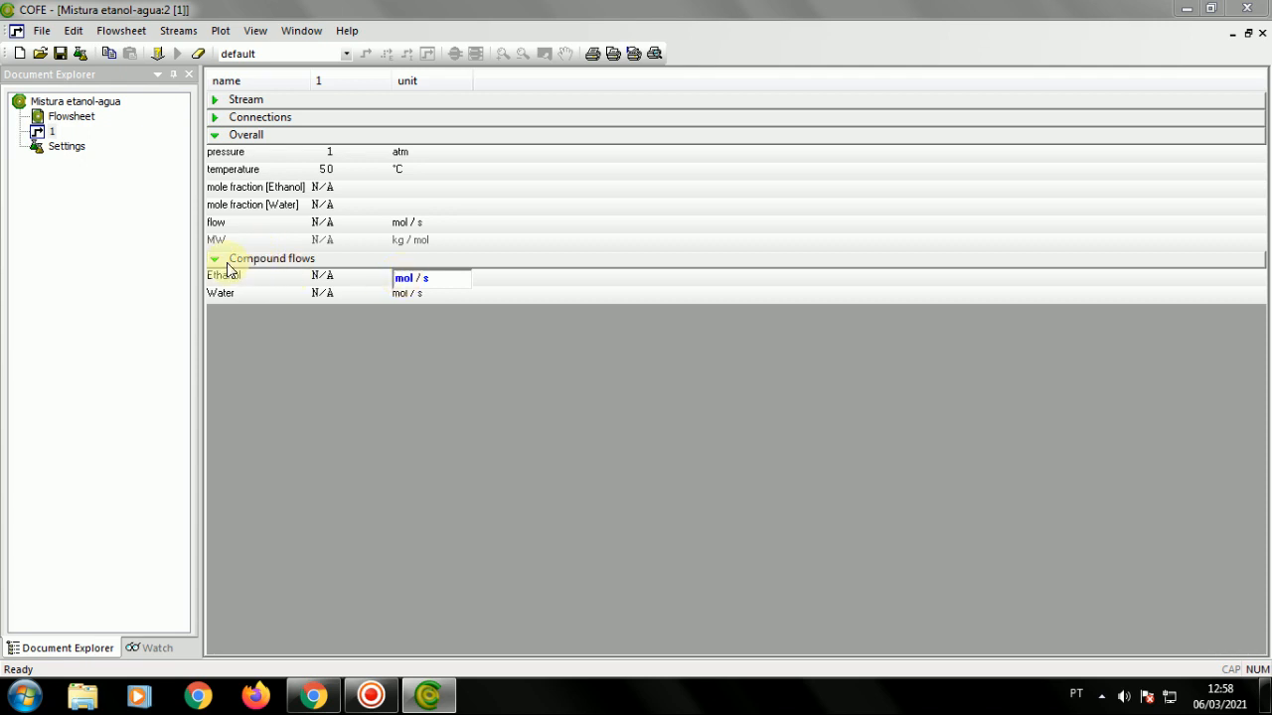
left_click(401, 279)
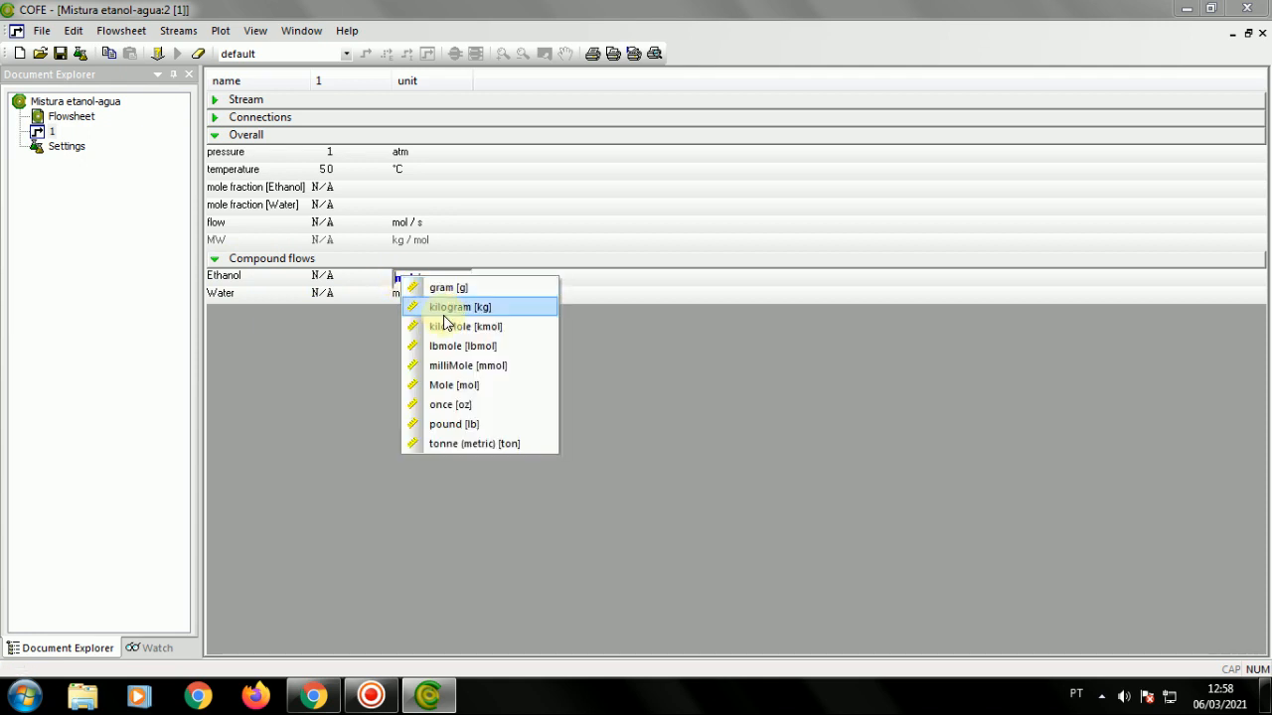
left_click(443, 305)
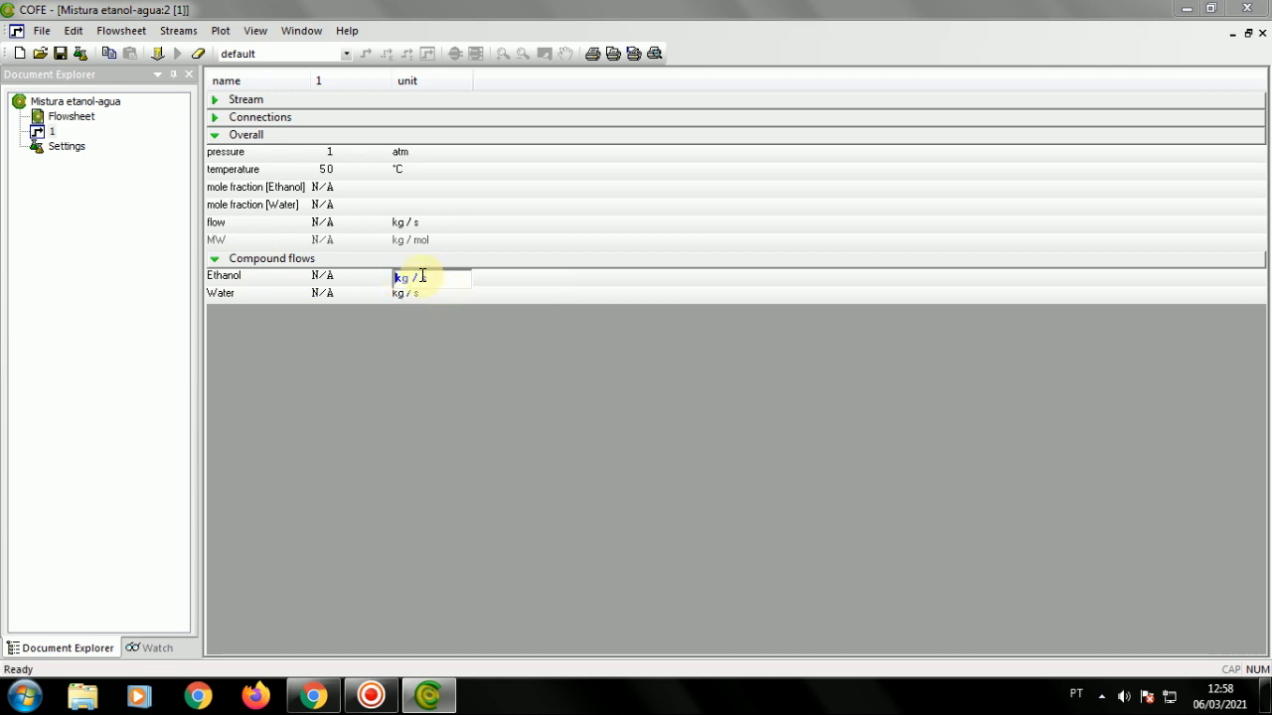
left_click(423, 278)
left_click(462, 324)
left_click(320, 277)
type("1")
key("Return")
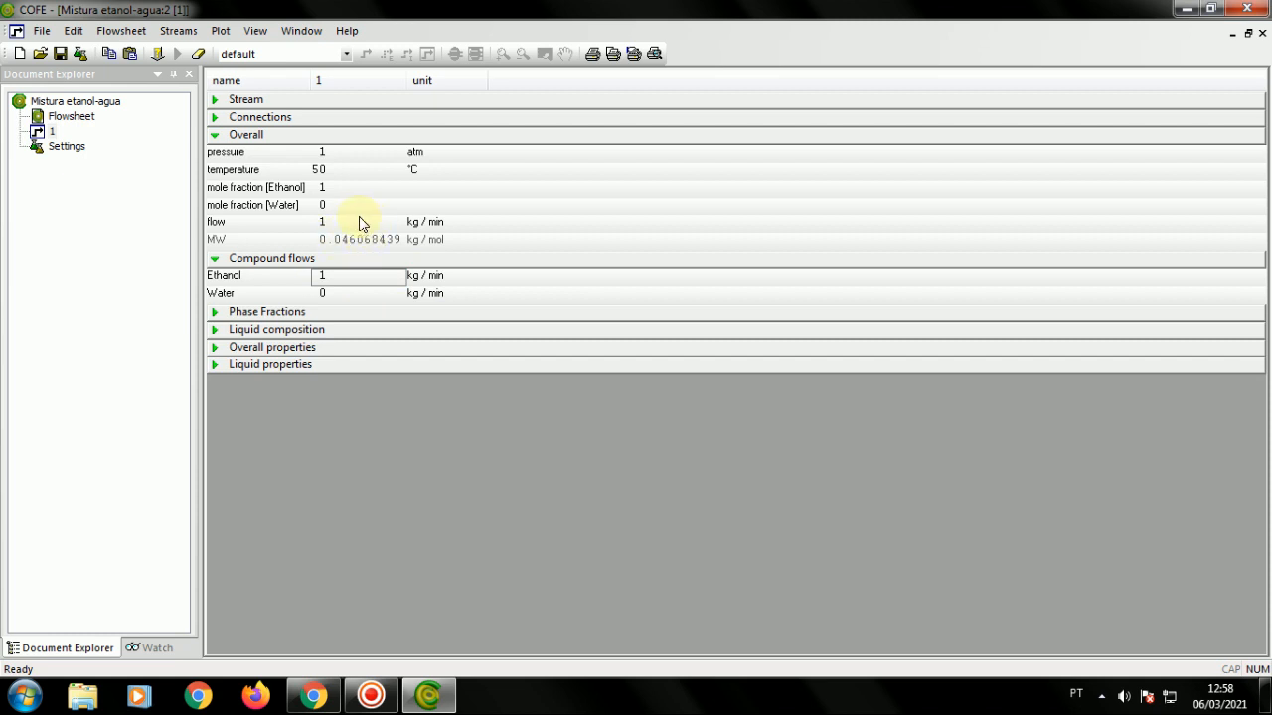
Open the data of feed stream 2 from the flowsheet and set its pressure to 1 atm and temperature to 25 °C
double_click(80, 116)
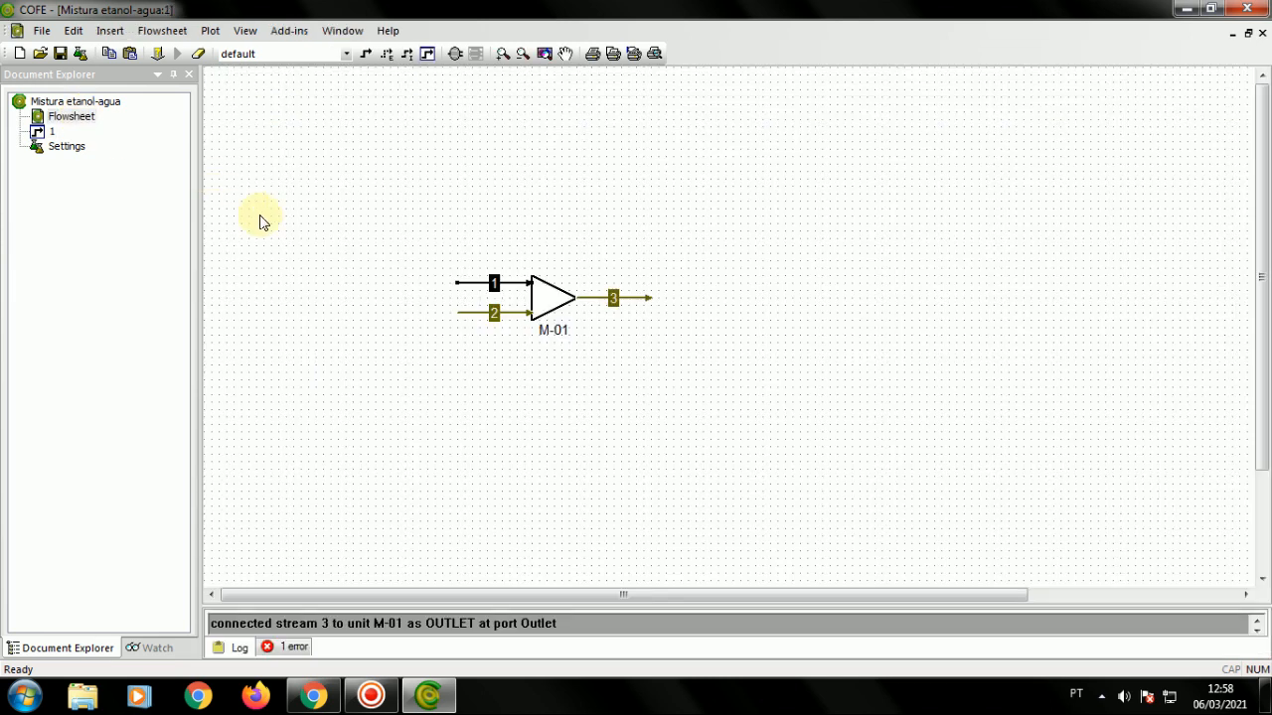
double_click(467, 313)
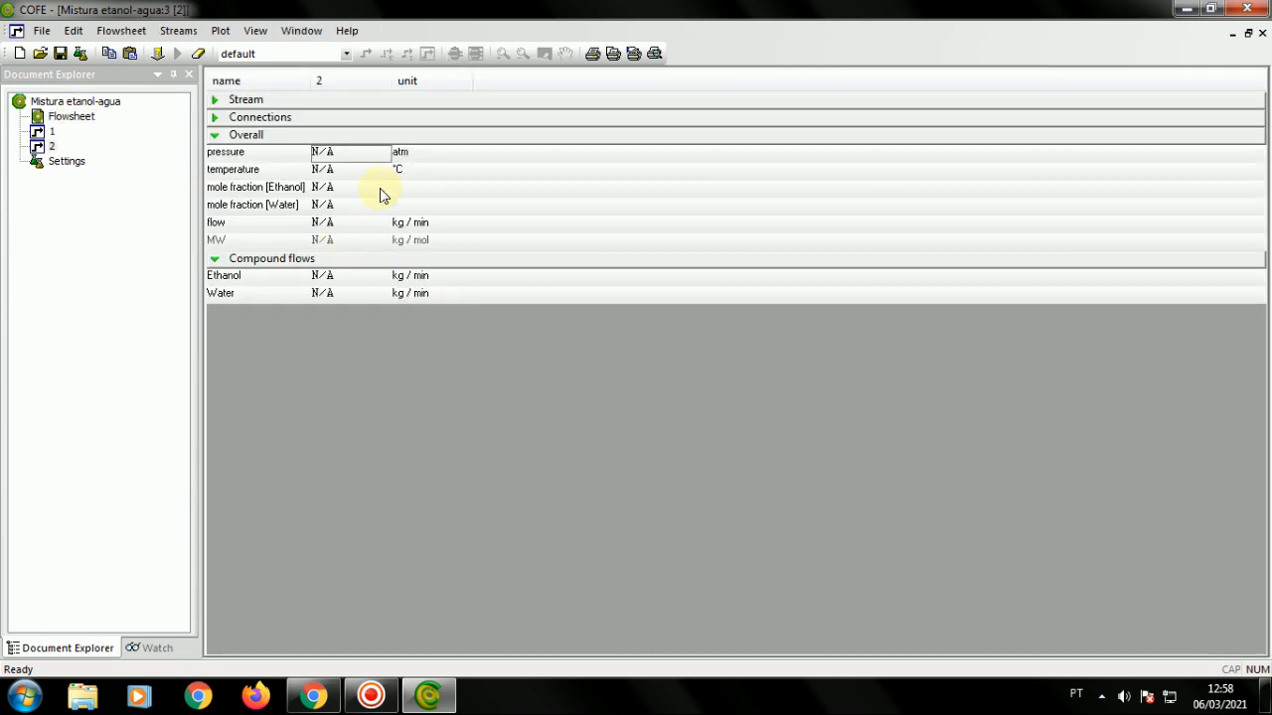
left_click(325, 152)
type("1")
left_click(327, 176)
left_click(324, 169)
type("25")
left_click(332, 425)
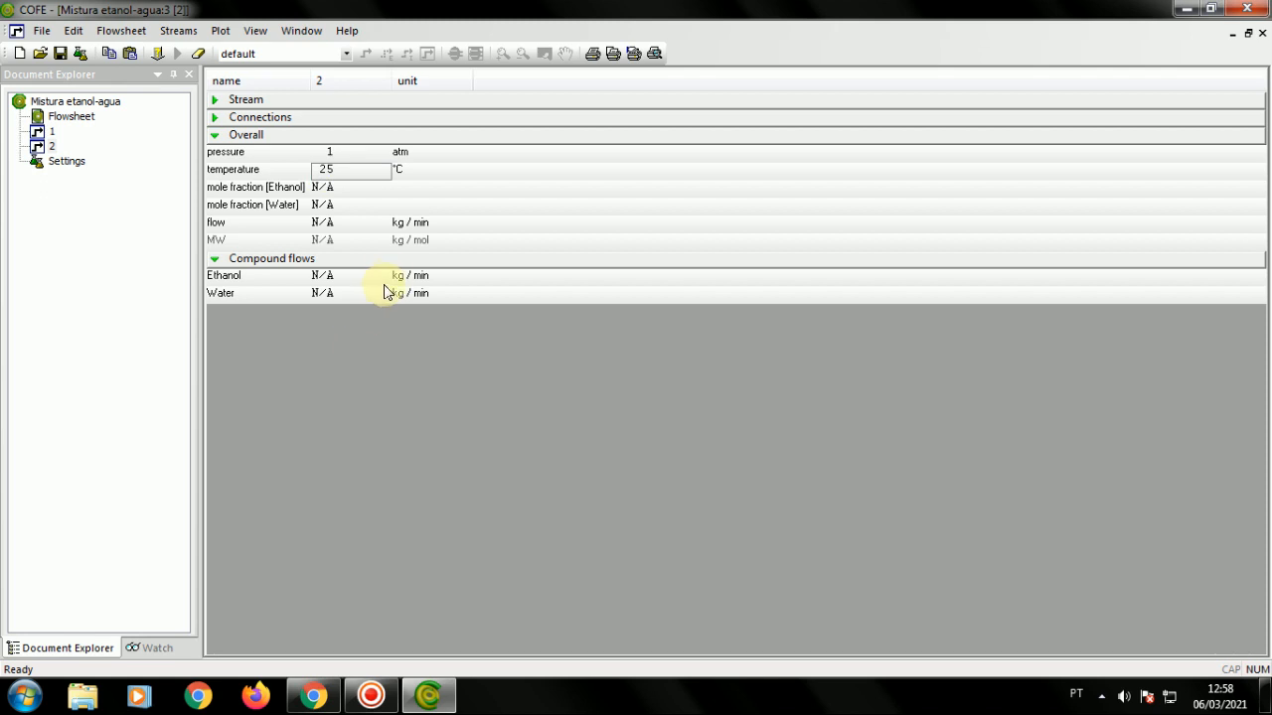
Set the water flow of stream 2 to 5 kg/min and return to the flowsheet
left_click(399, 298)
left_click(312, 295)
left_click(324, 295)
type("5")
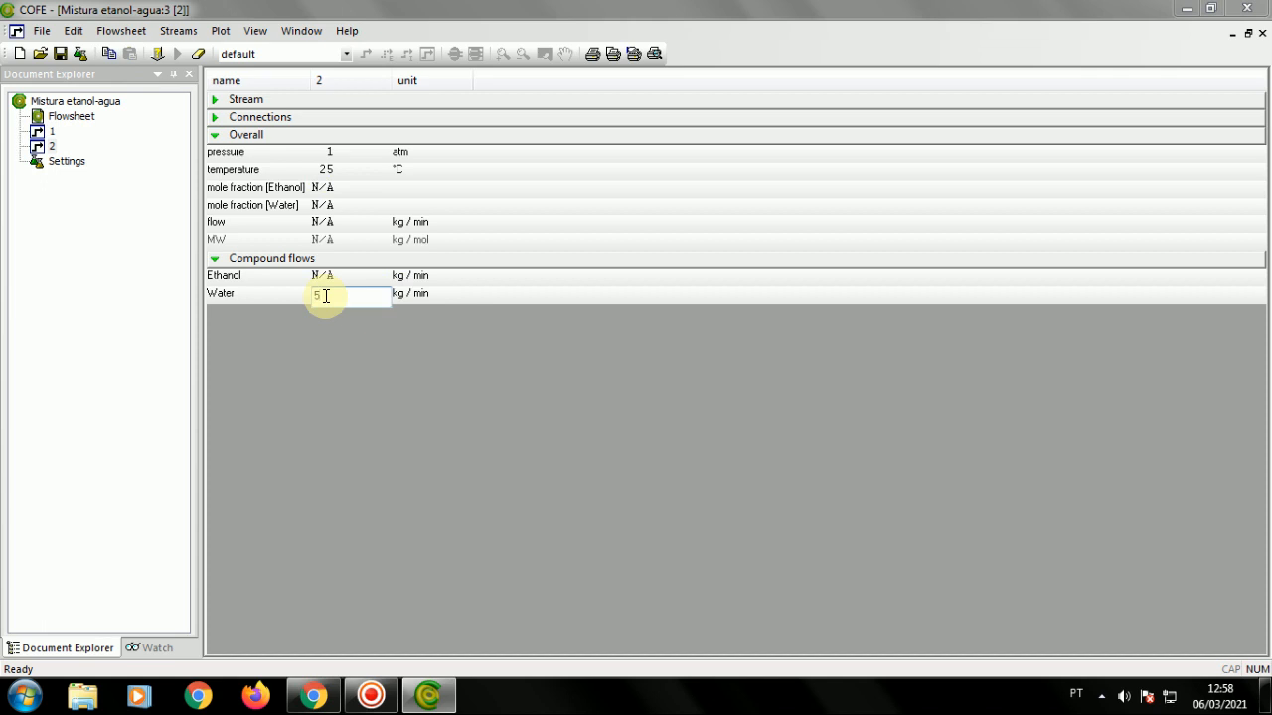
key("Return")
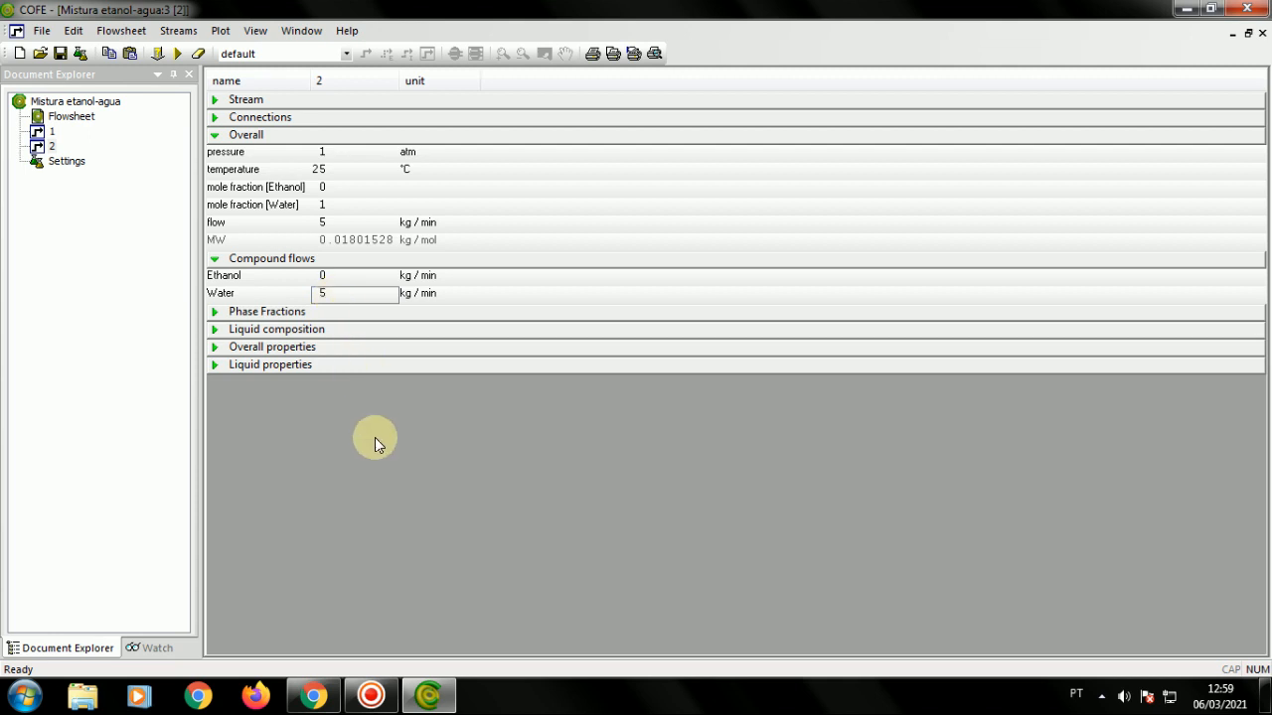
double_click(70, 118)
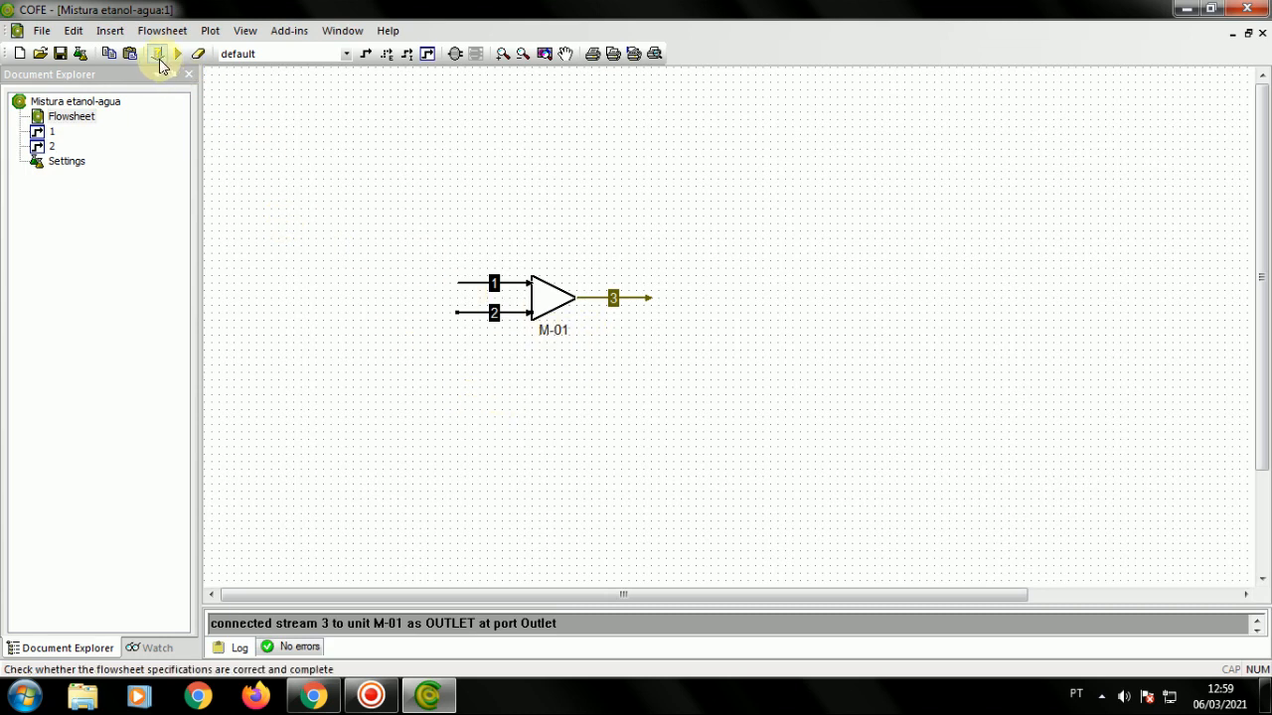
Save the flowsheet, validate its specification, and solve the mixing simulation
left_click(61, 60)
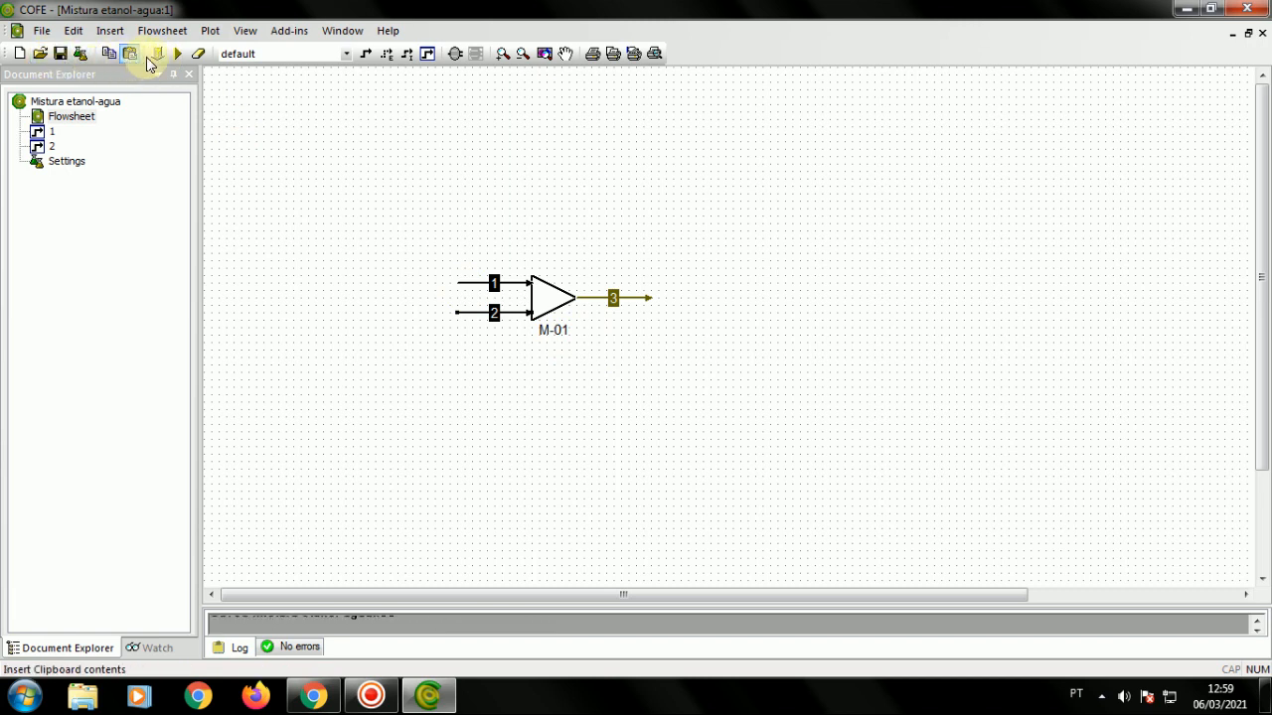
left_click(156, 58)
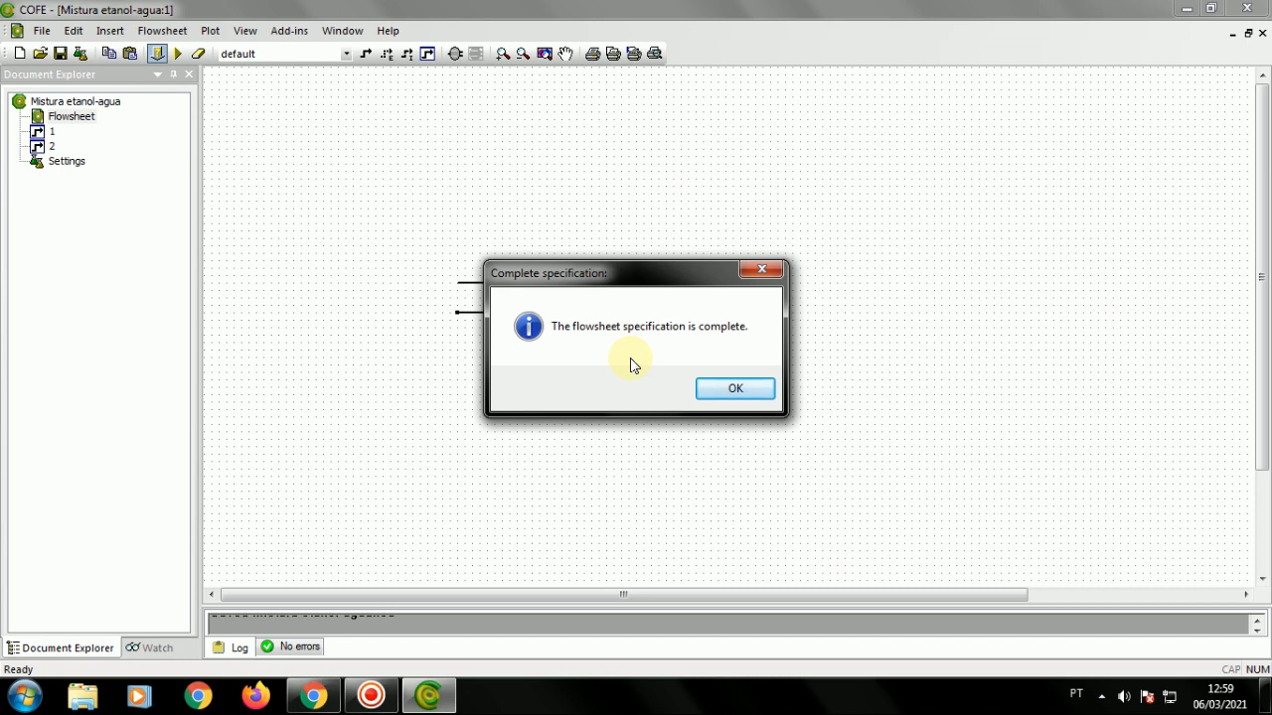
left_click(733, 389)
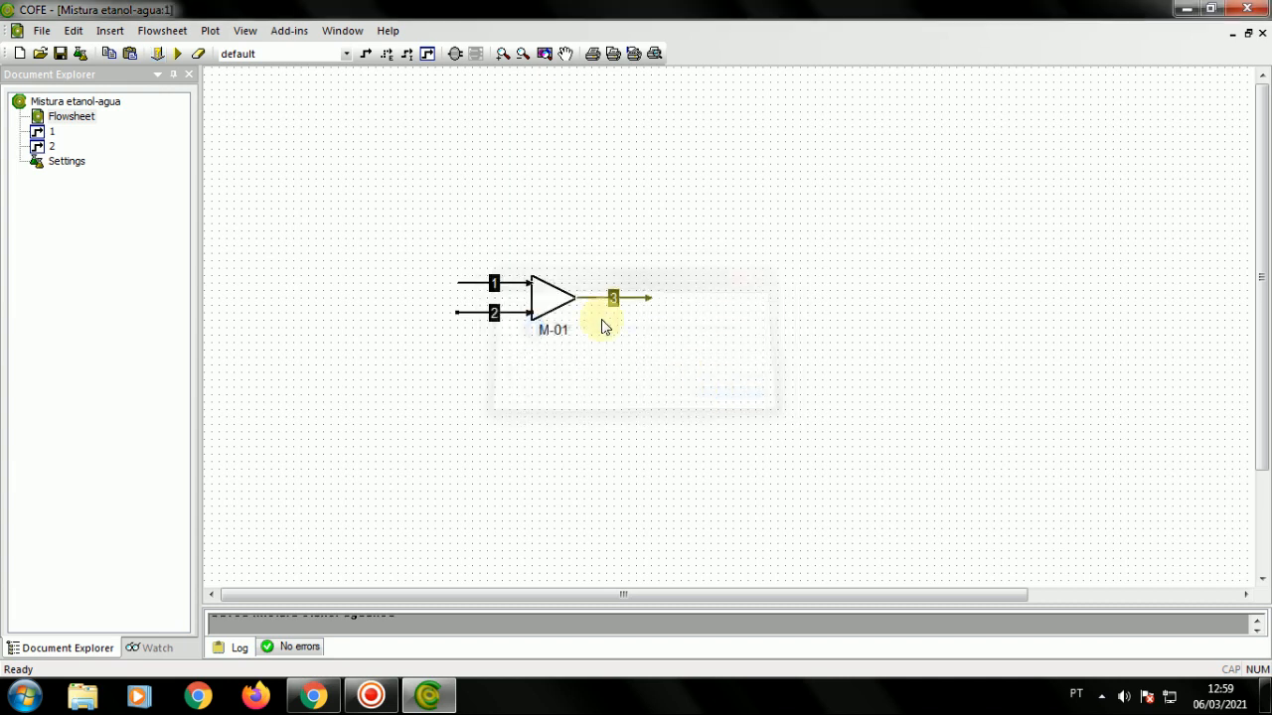
left_click(177, 53)
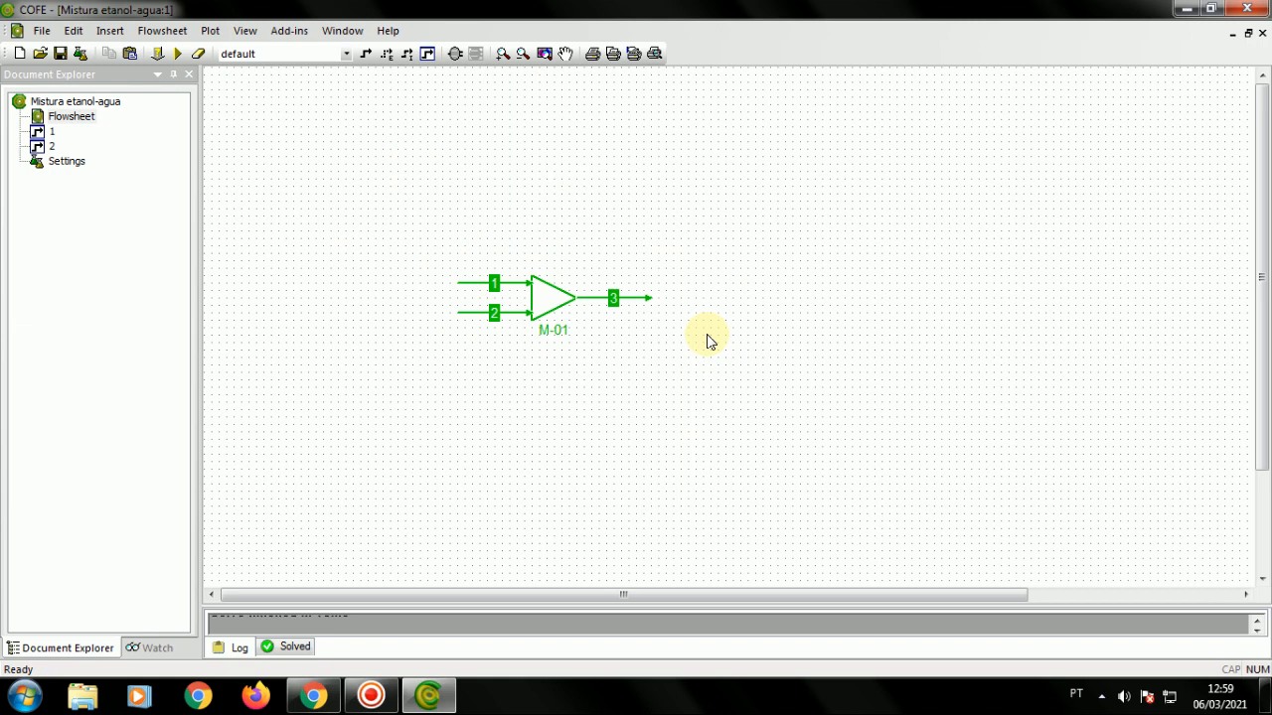
mouse_move(592, 299)
Check the exercise instructions in Chrome and, back in COFE, insert a HeaterCooler unit operation beside the outlet end of stream 3
left_click(110, 29)
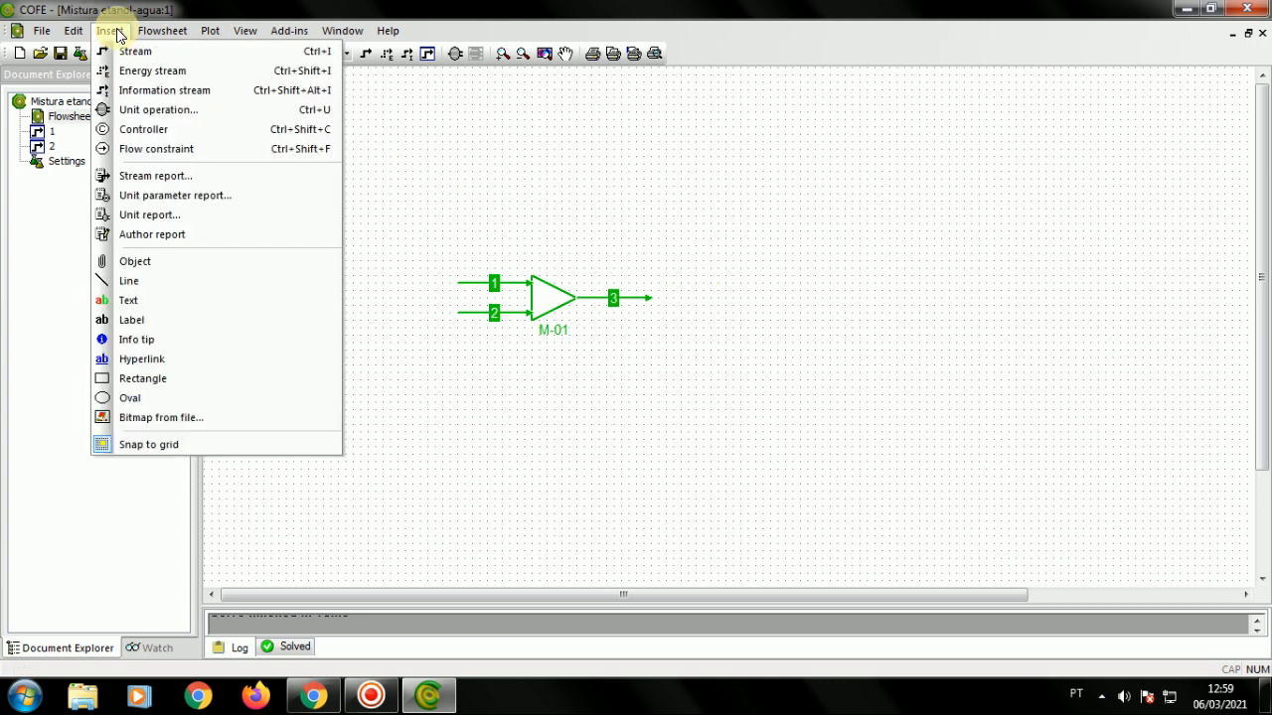
left_click(313, 696)
scroll(259, 571, "down", 2)
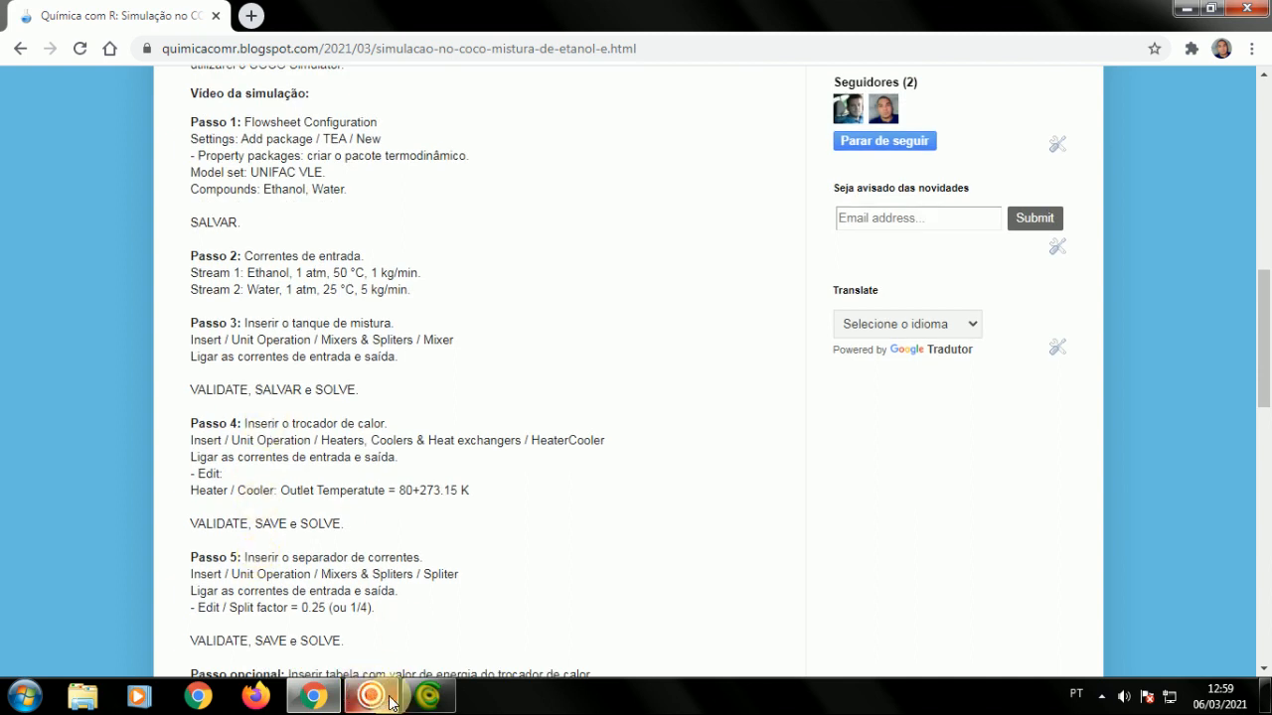
left_click(425, 697)
left_click(111, 30)
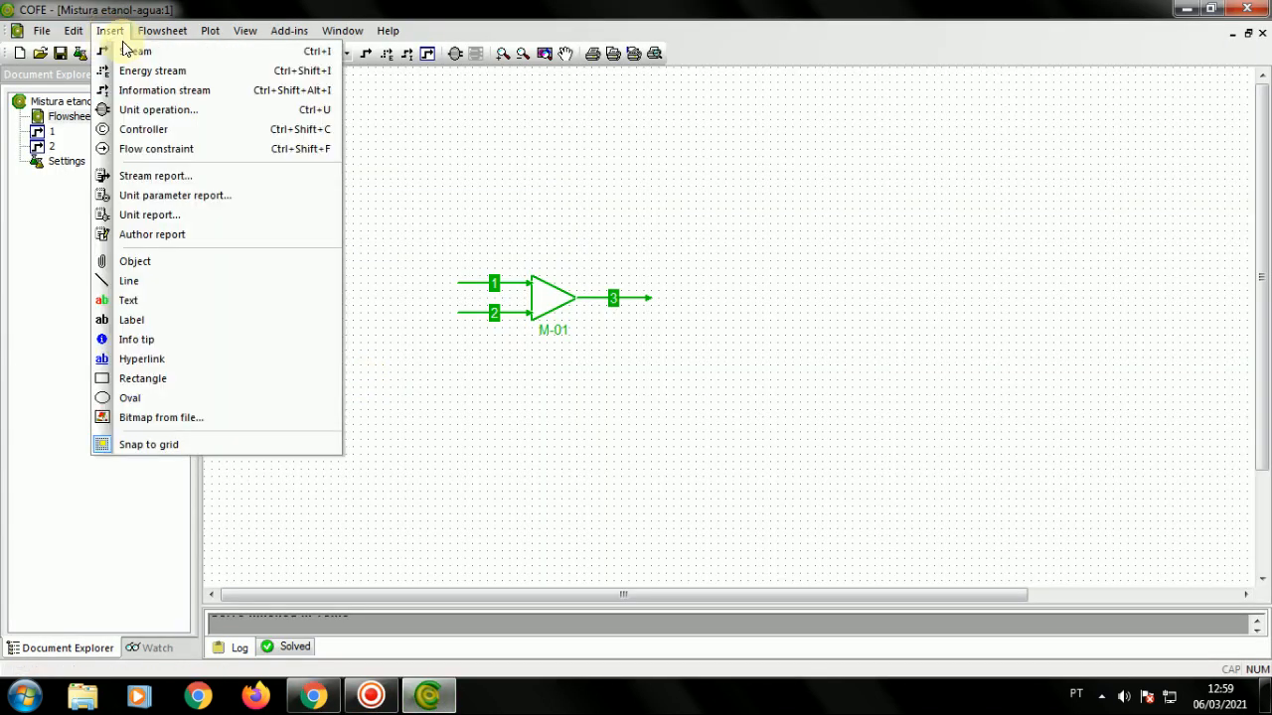
left_click(149, 109)
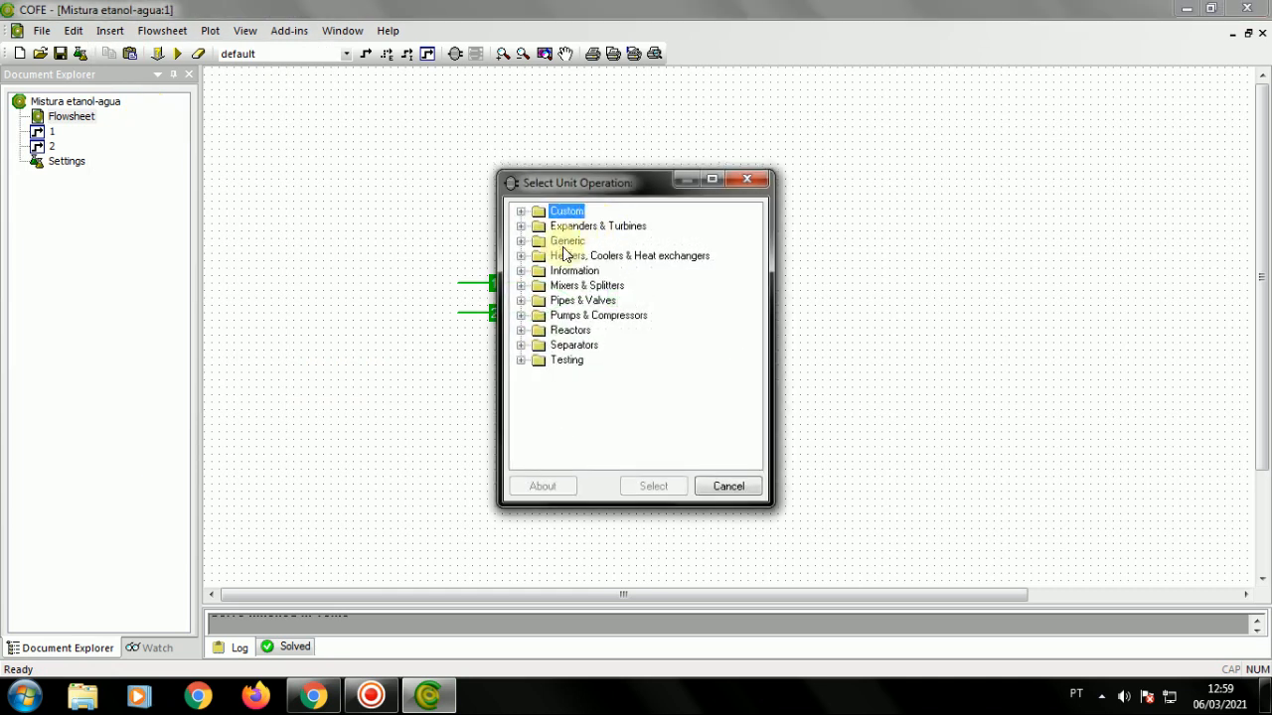
left_click(521, 256)
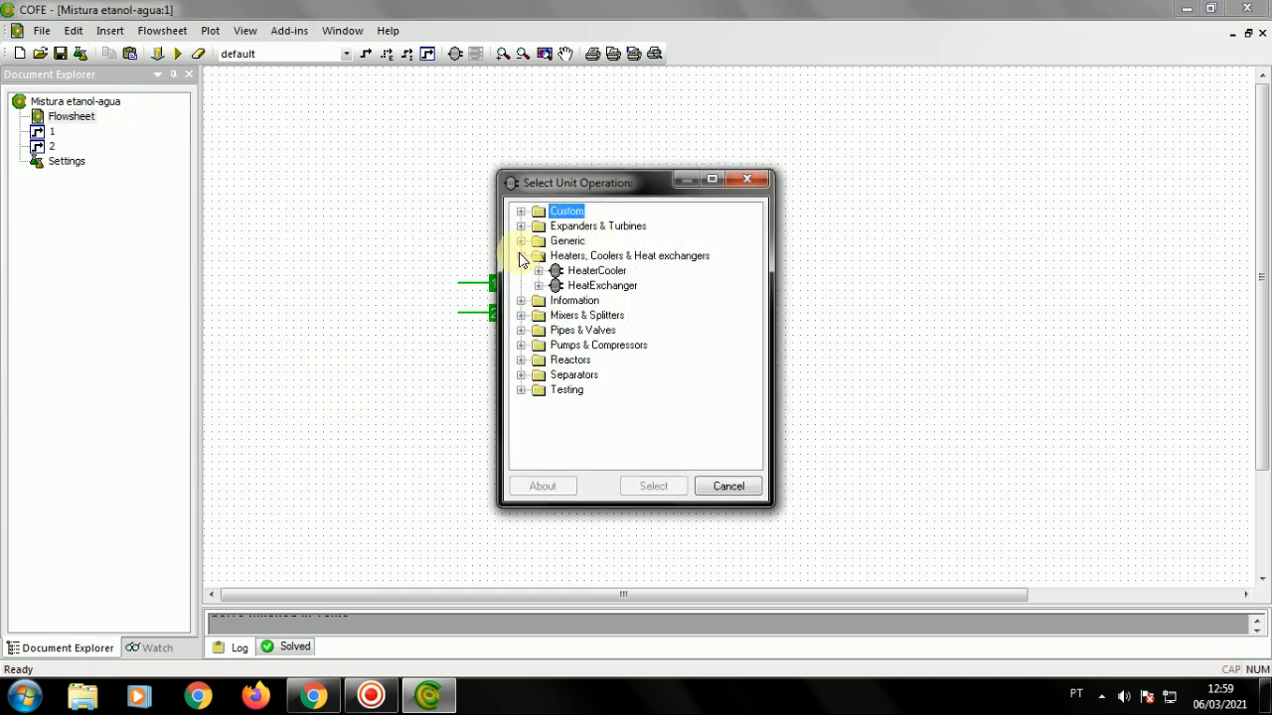
left_click(584, 274)
left_click(656, 486)
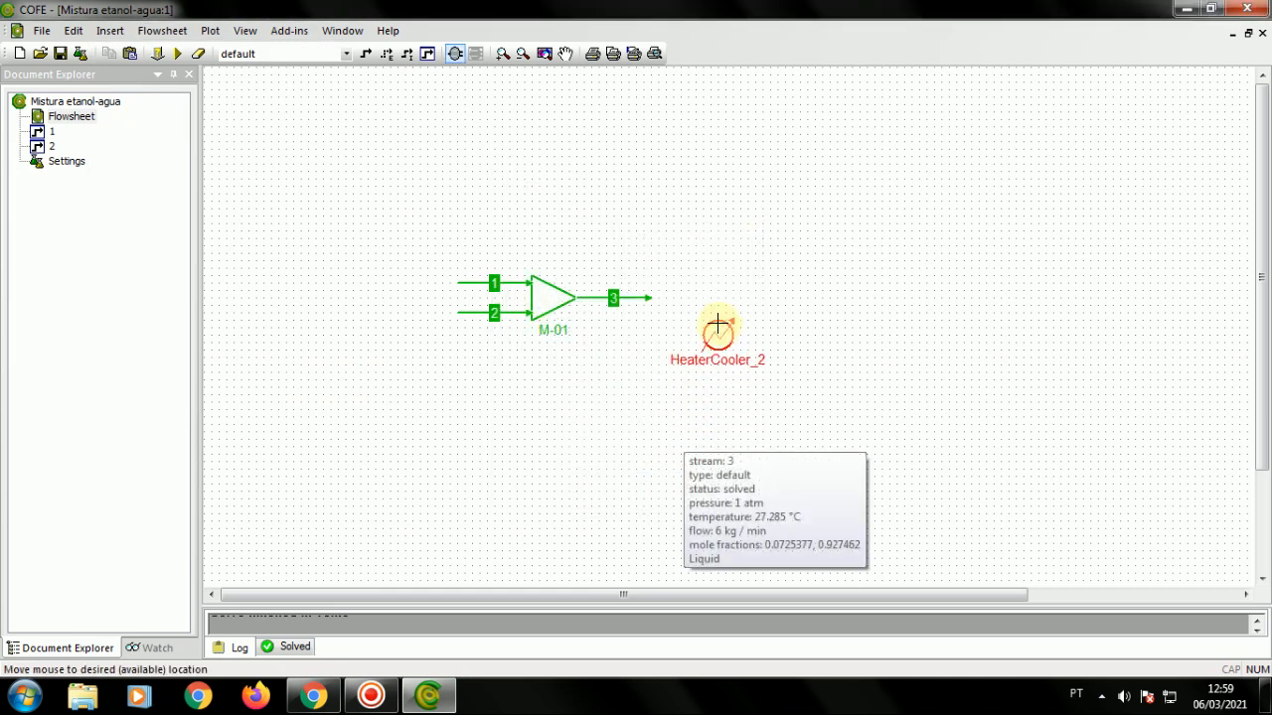
left_click(663, 298)
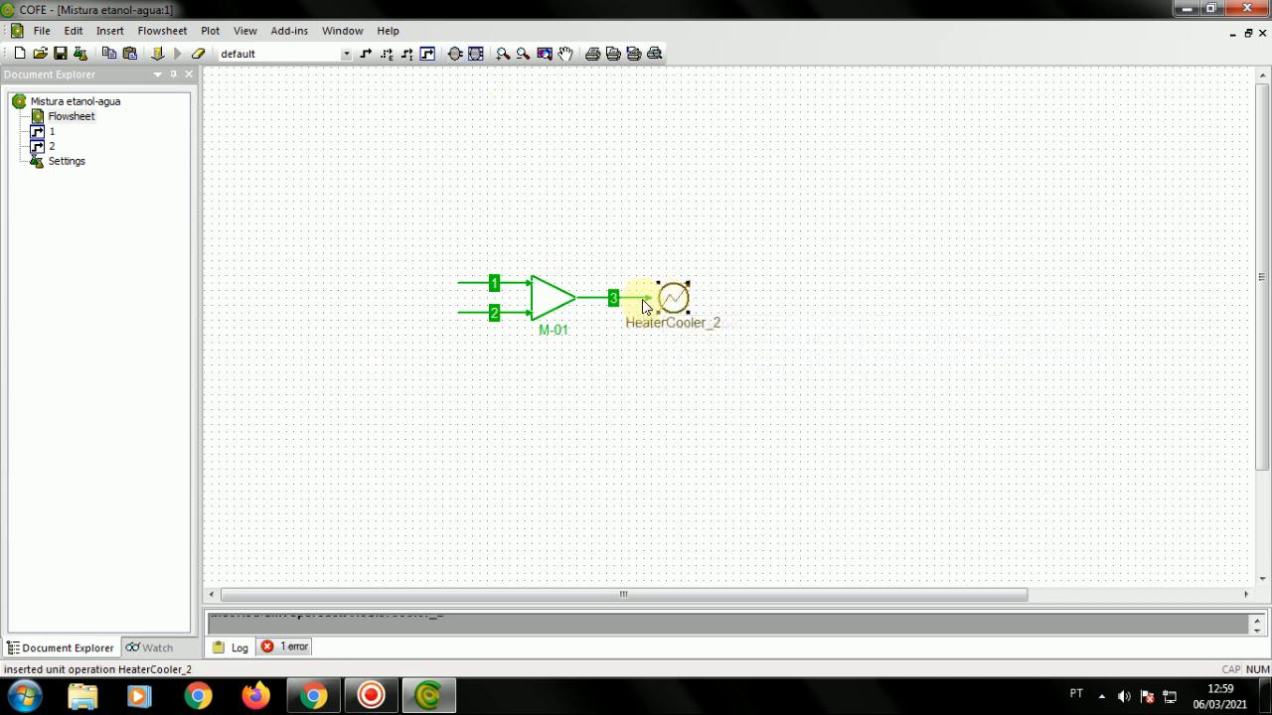
Connect the end of stream 3 to the inlet of the HeaterCooler
left_click(647, 298)
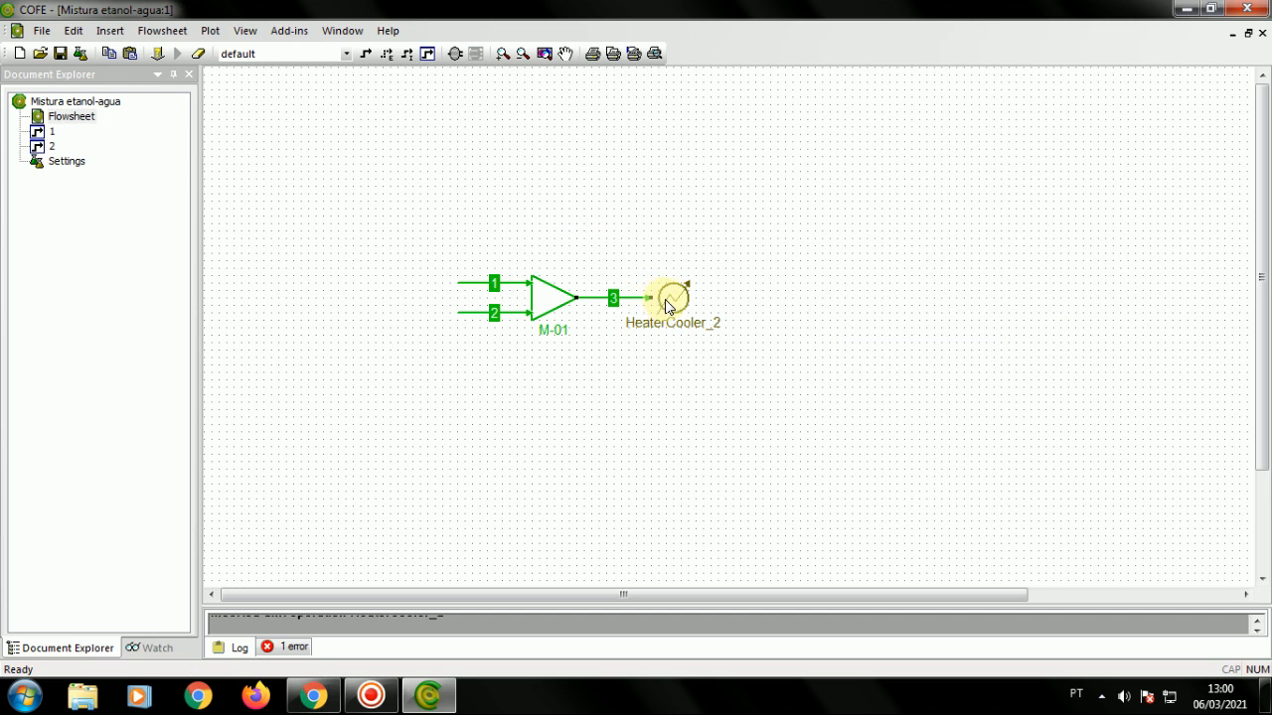
left_click_drag(647, 297, 673, 298)
mouse_move(667, 296)
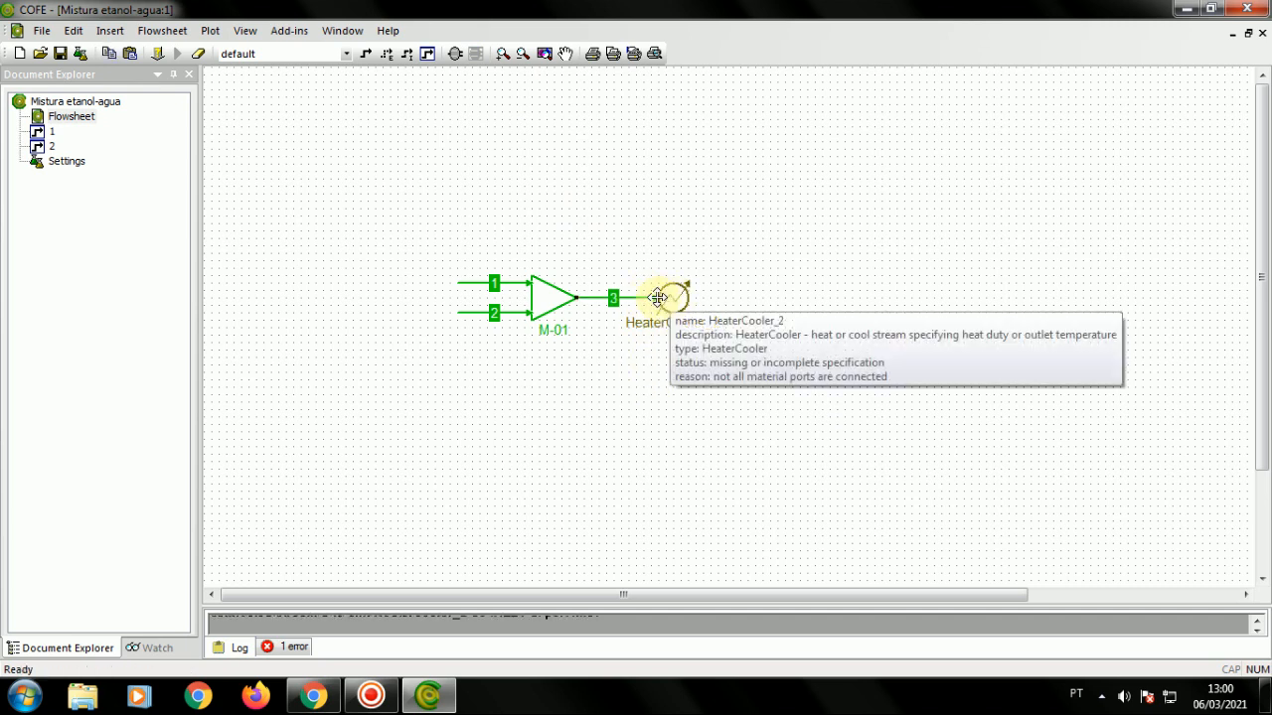
left_click(366, 53)
left_click(675, 298)
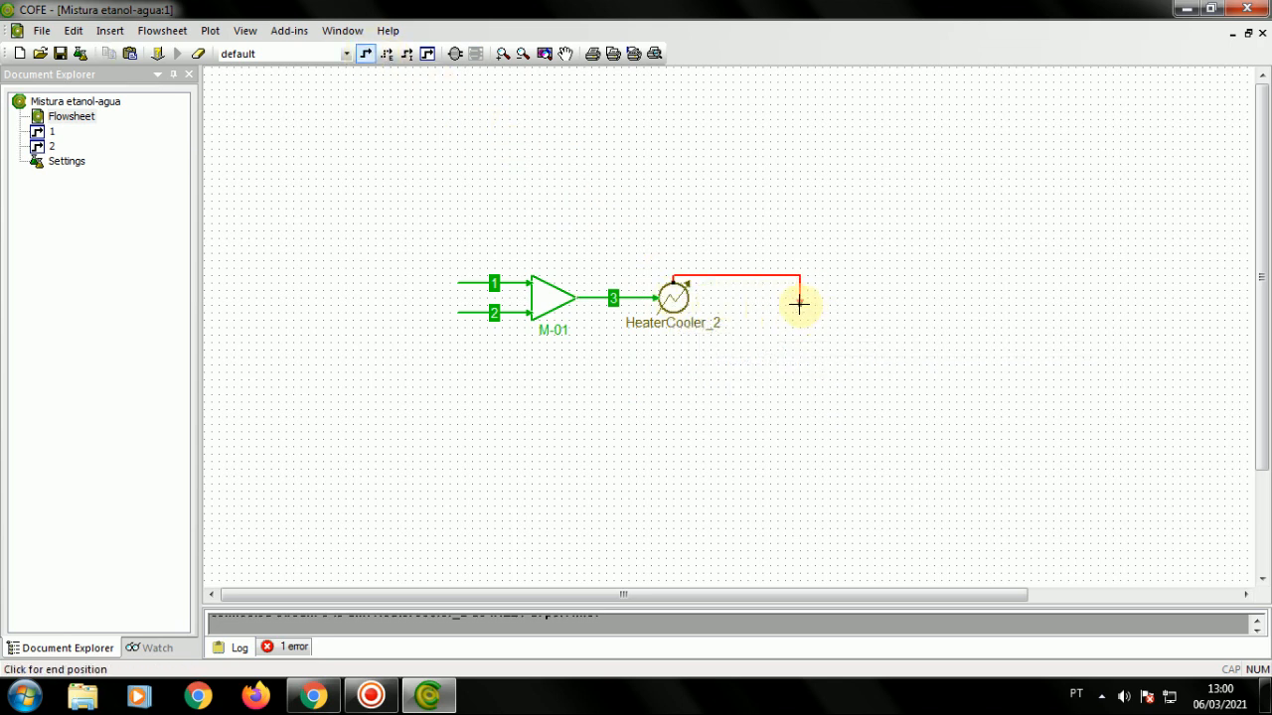
key("Escape")
Draw a straight horizontal material stream from the HeaterCooler's outlet and rename the unit E-01
left_click(366, 53)
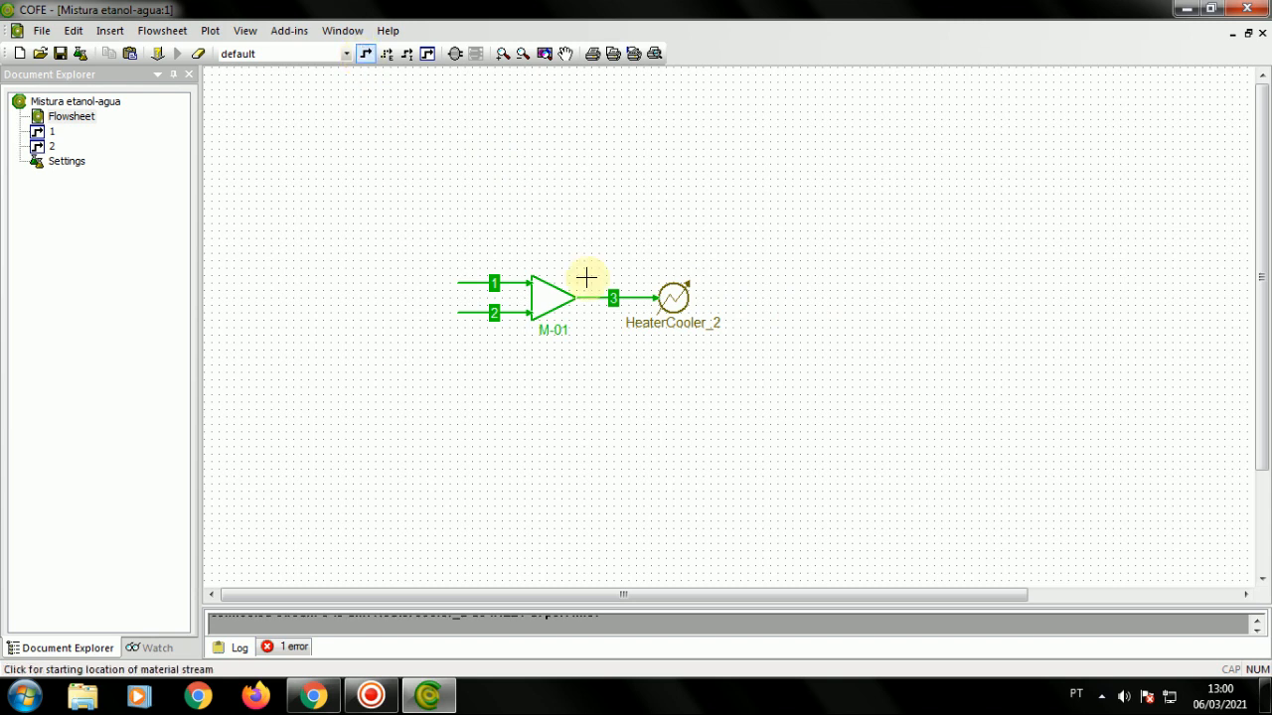
left_click(678, 298)
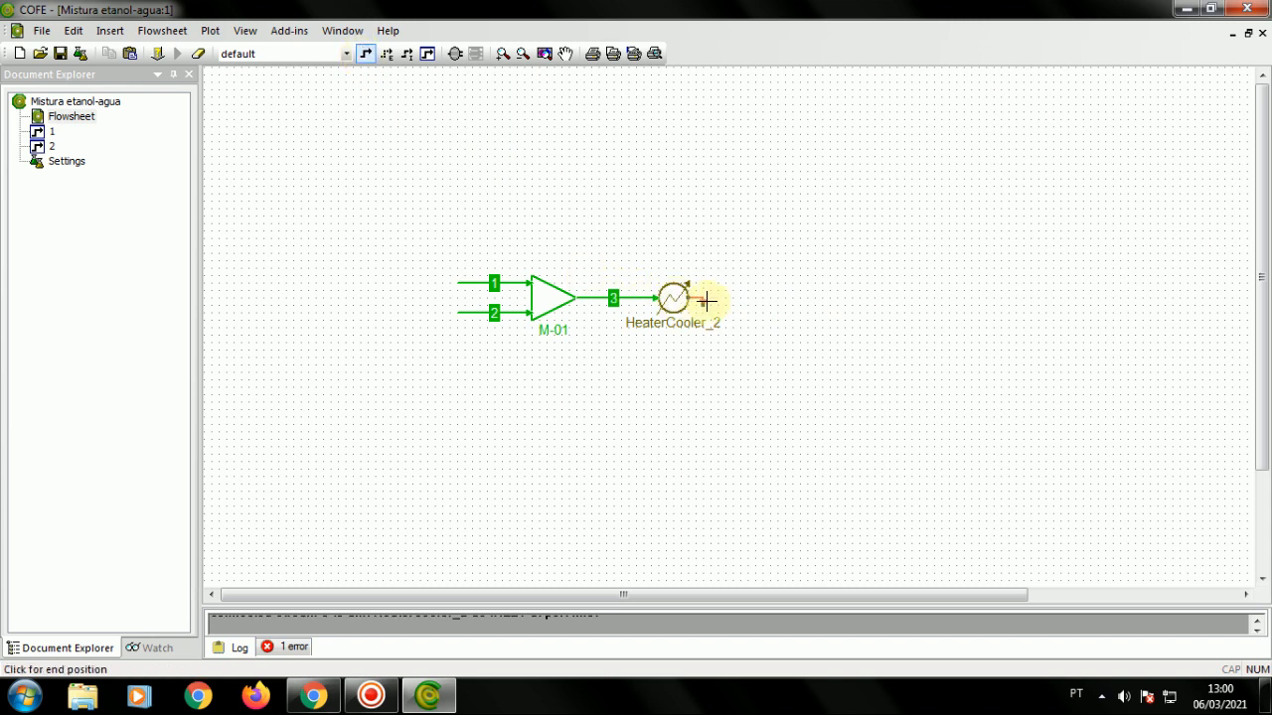
left_click(776, 297)
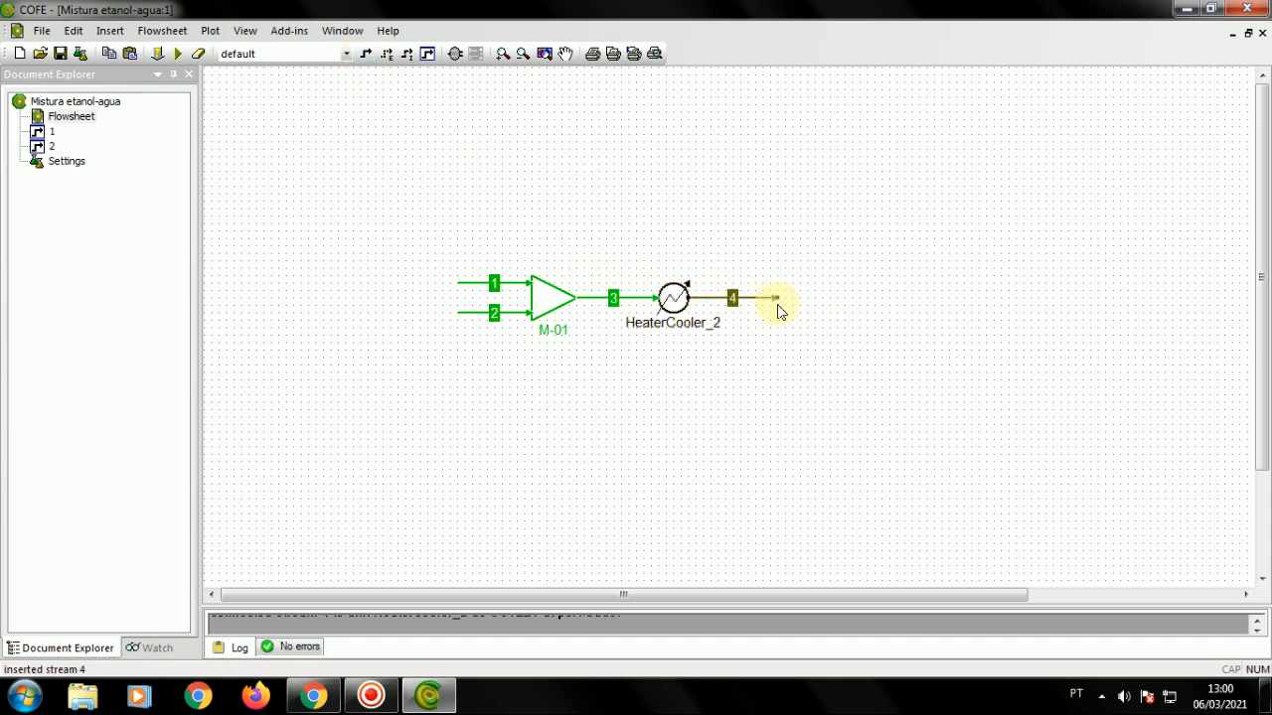
double_click(662, 324)
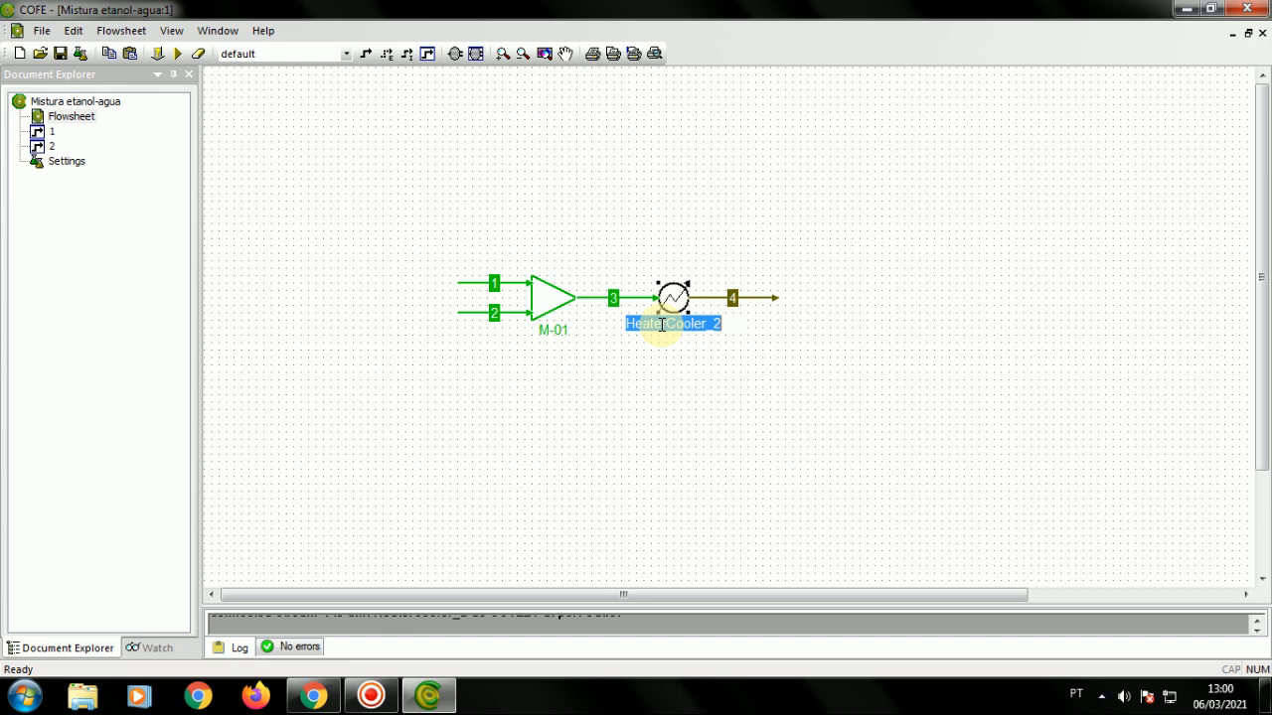
type("E-01")
left_click(652, 379)
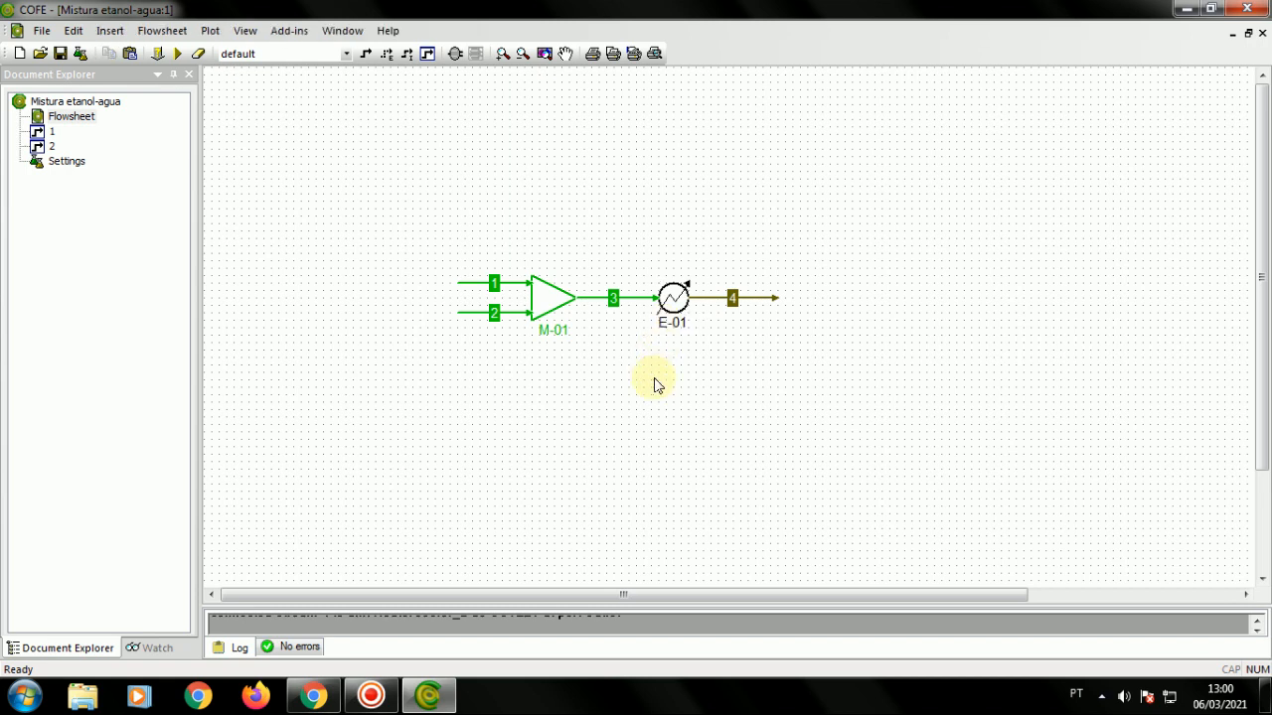
Specify heater E-01 by outlet temperature instead of heat duty and set it to 80+273.15 K
double_click(676, 303)
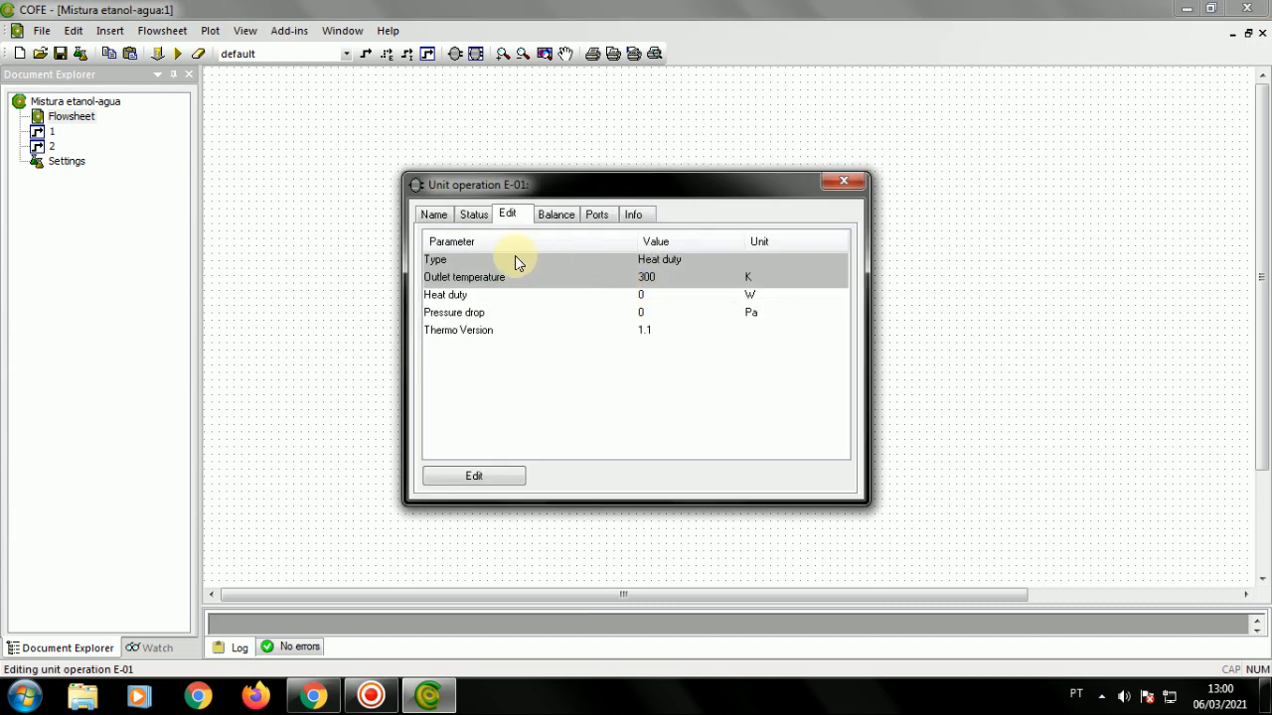
left_click(486, 475)
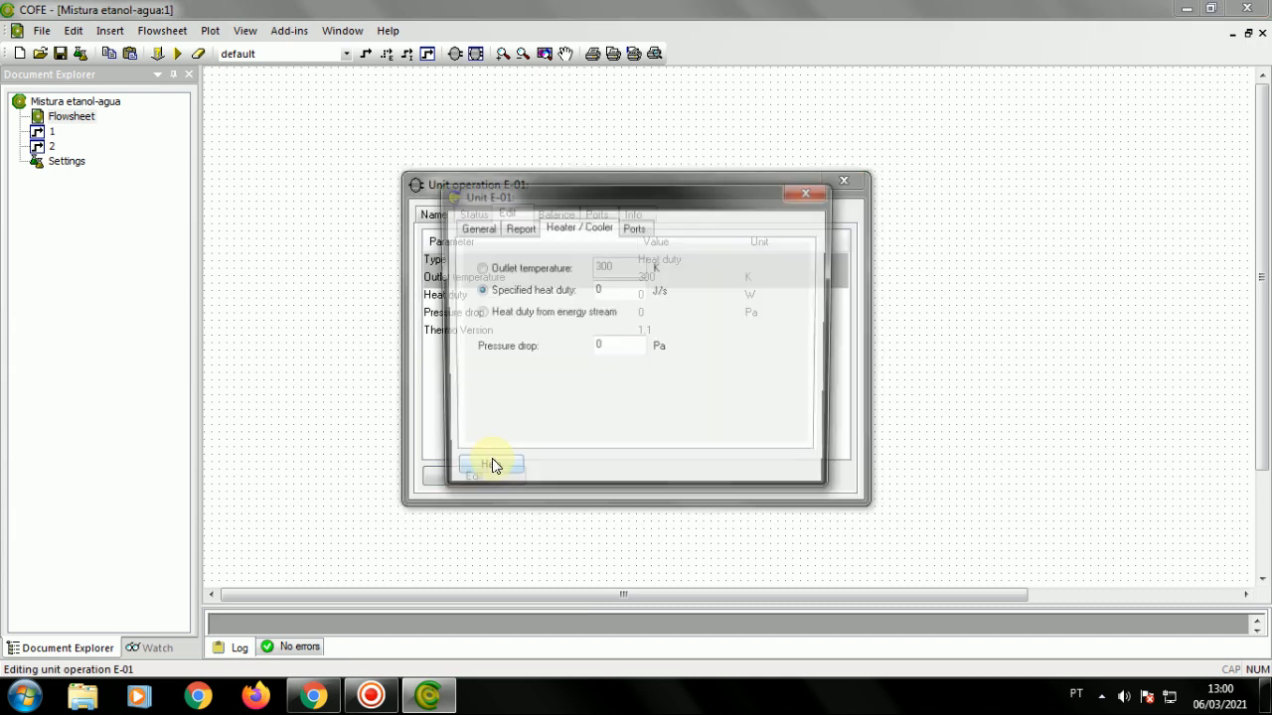
left_click(501, 271)
key("Tab")
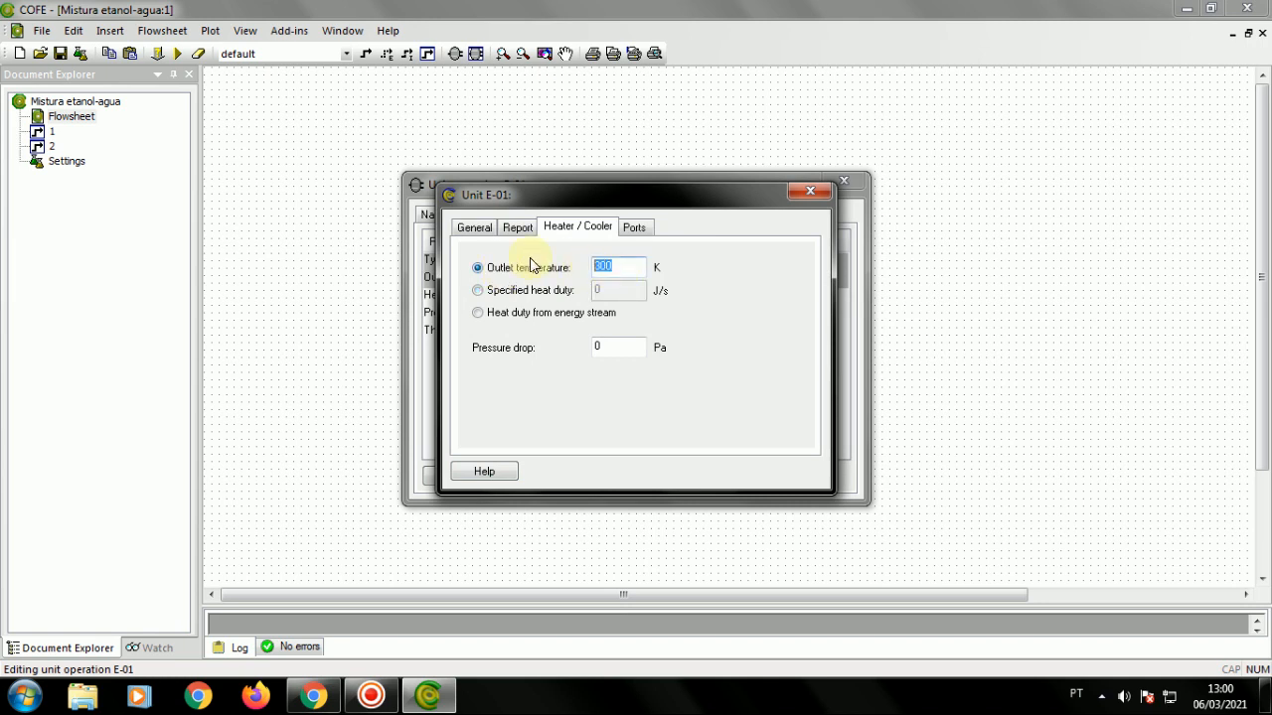
type("80+273.15")
left_click(809, 192)
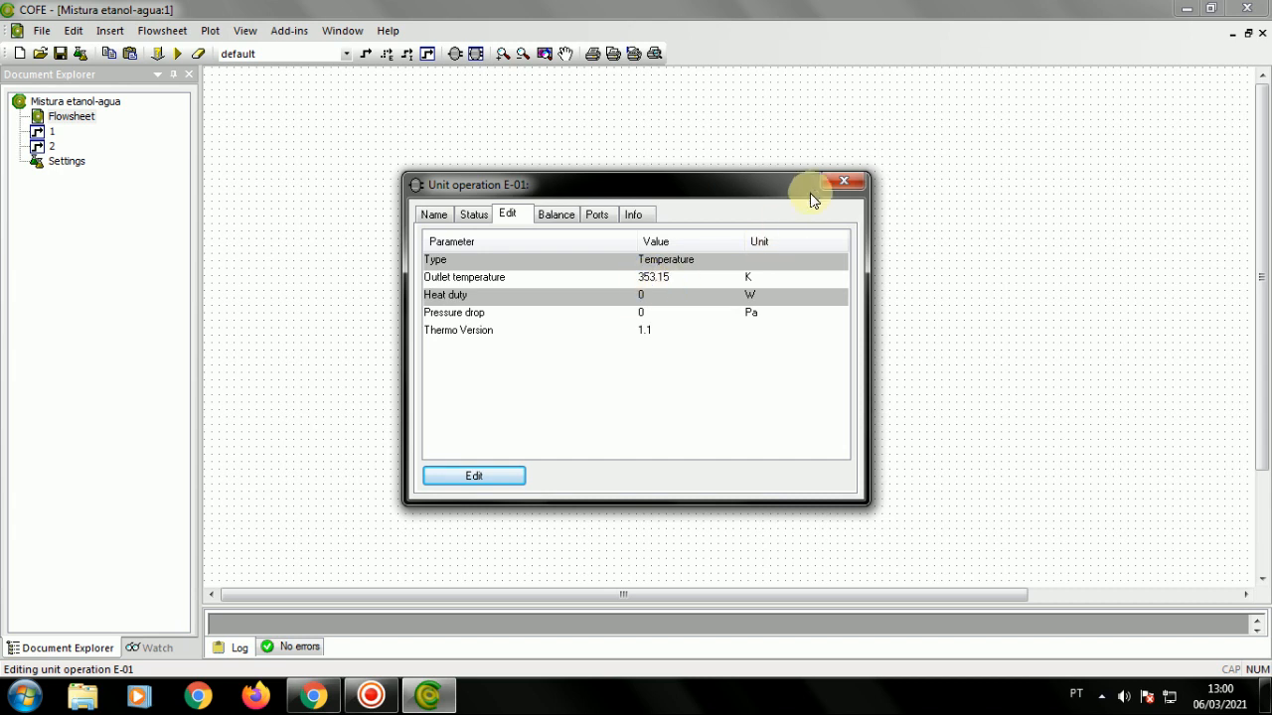
left_click(836, 184)
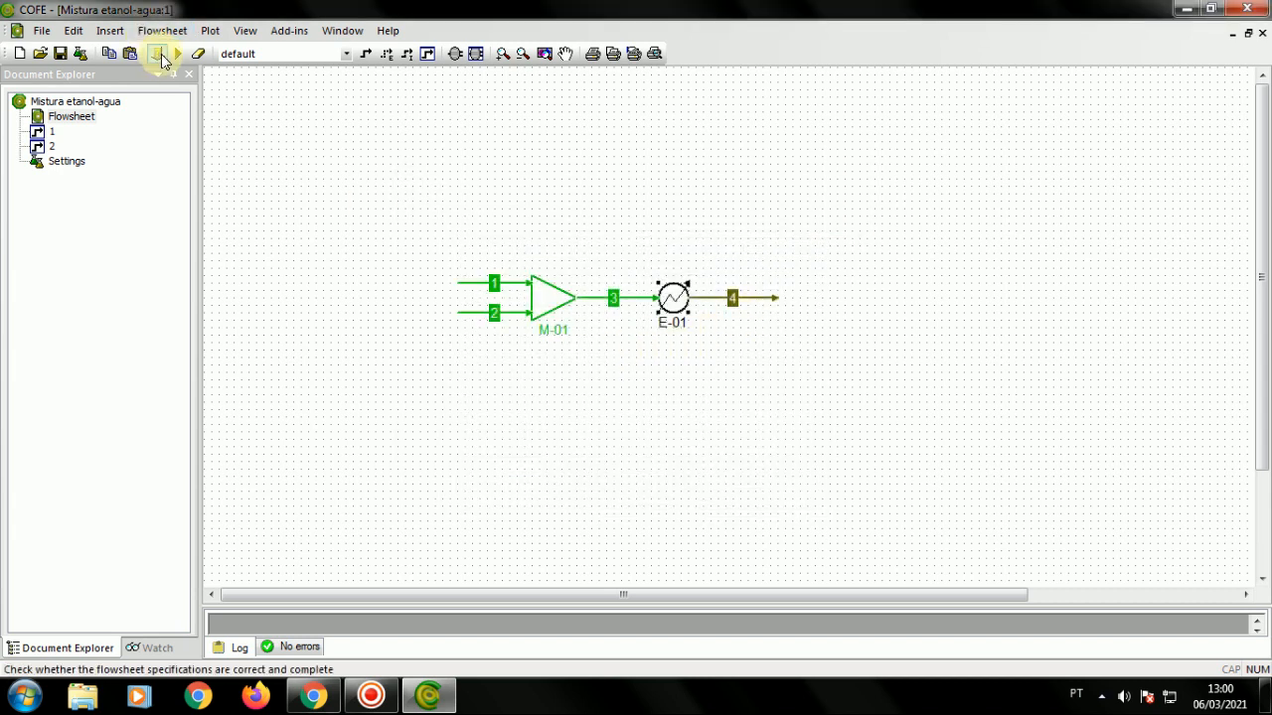
Validate the flowsheet with heater E-01 and solve it again
left_click(159, 53)
left_click(709, 387)
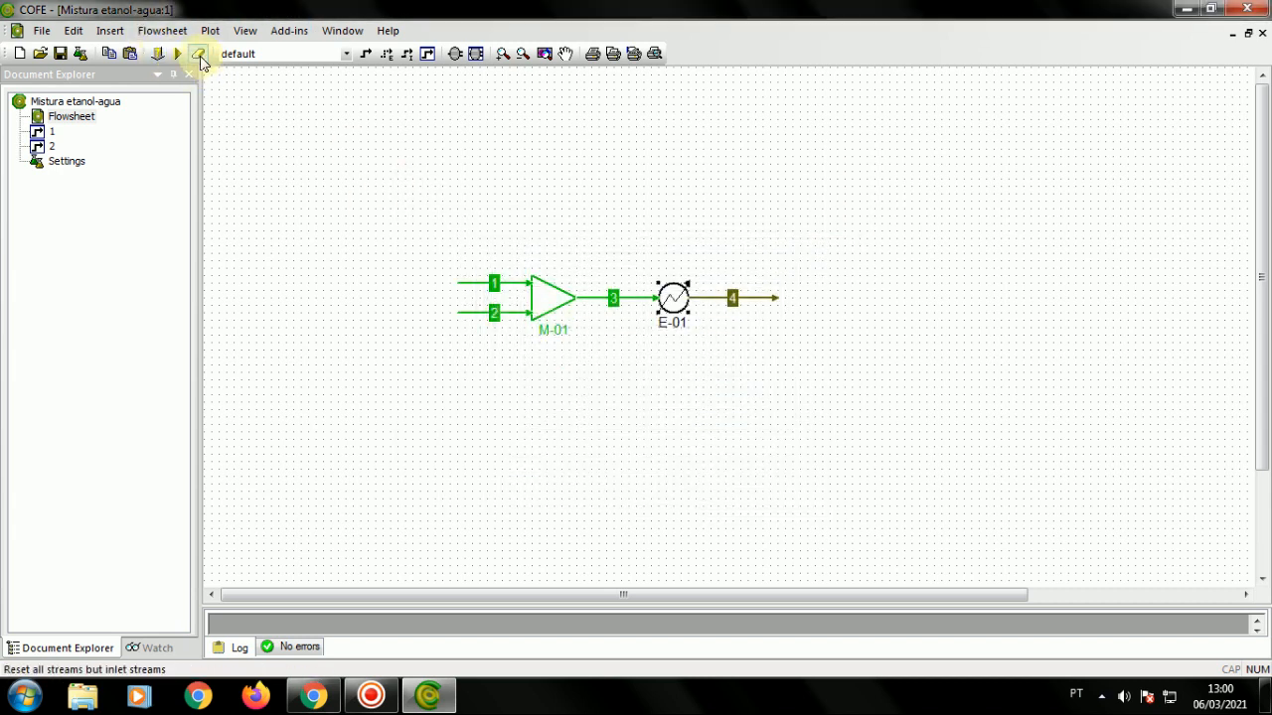
left_click(177, 54)
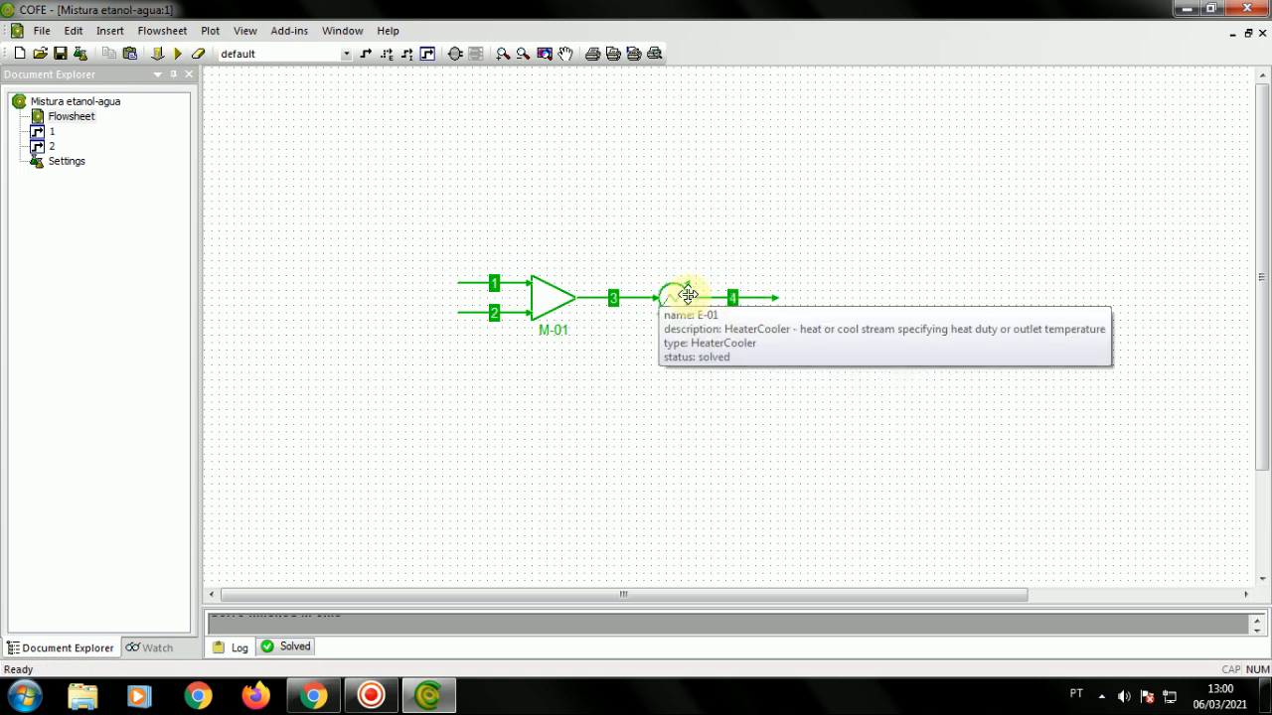
mouse_move(712, 303)
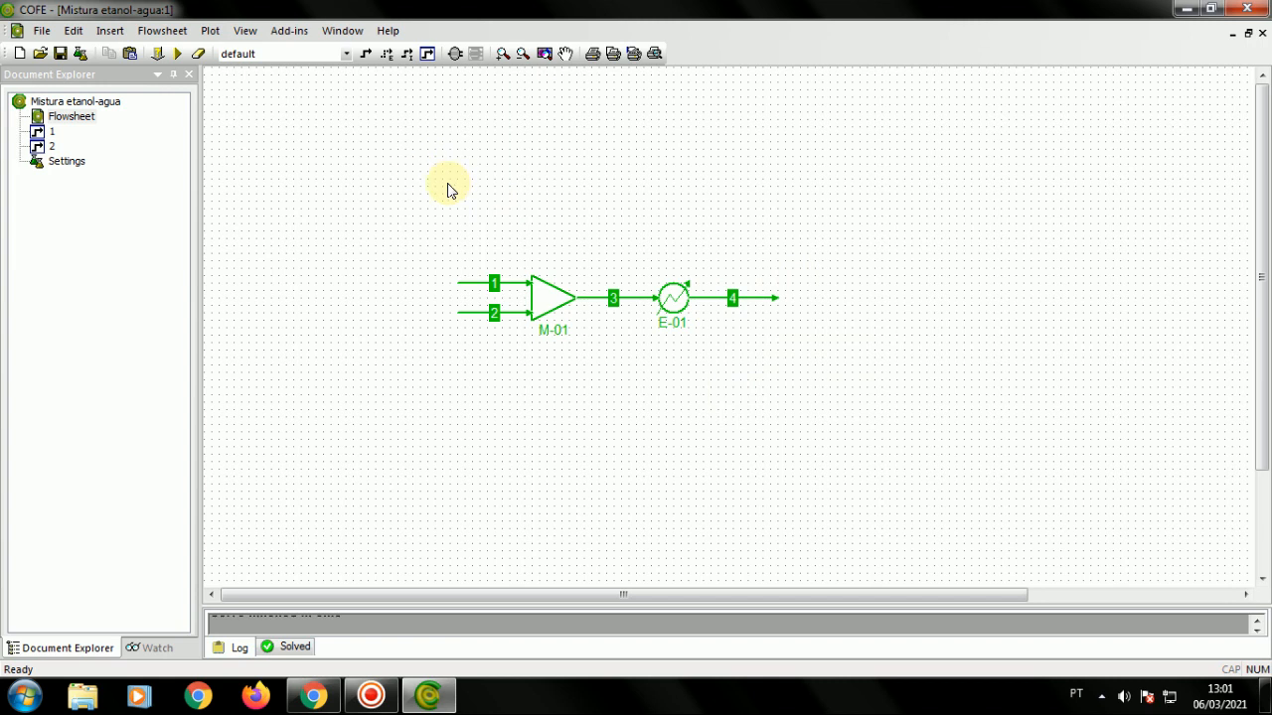
Insert a Splitter from the Mixers & Splitters category at the outlet end of stream 4
left_click(108, 31)
left_click(140, 105)
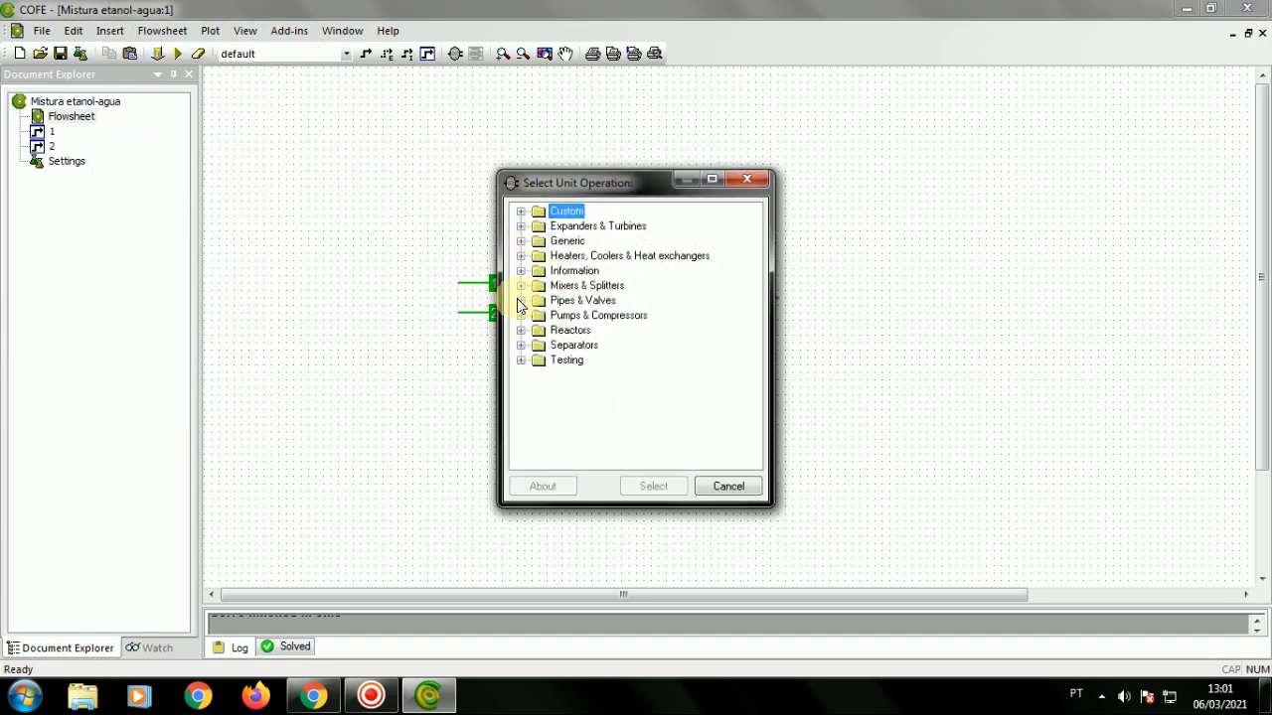
left_click(518, 286)
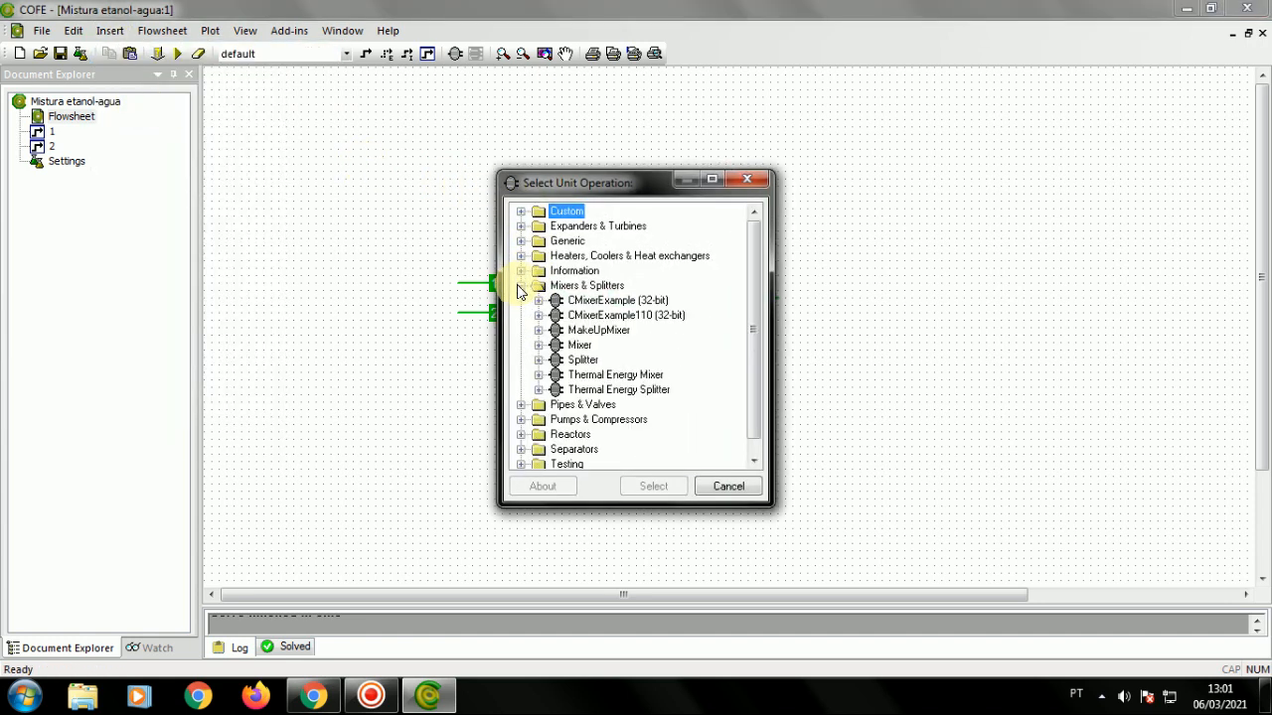
left_click(582, 360)
left_click(653, 486)
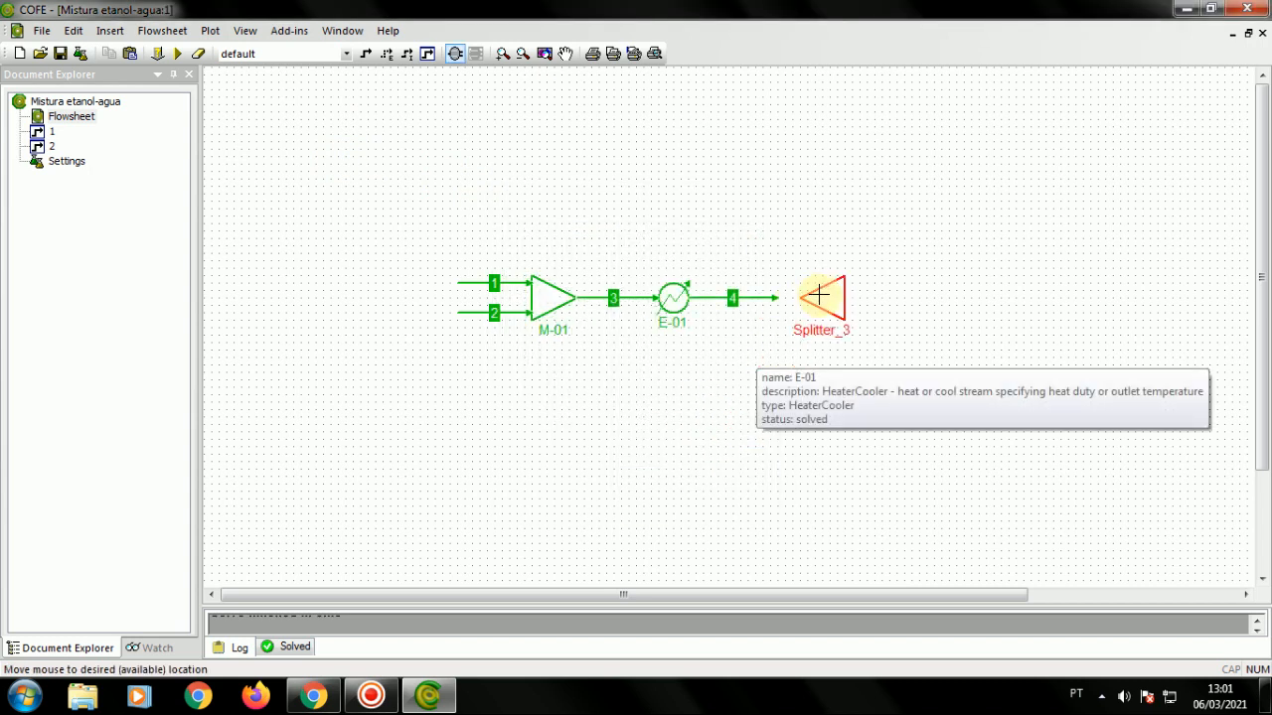
left_click(787, 298)
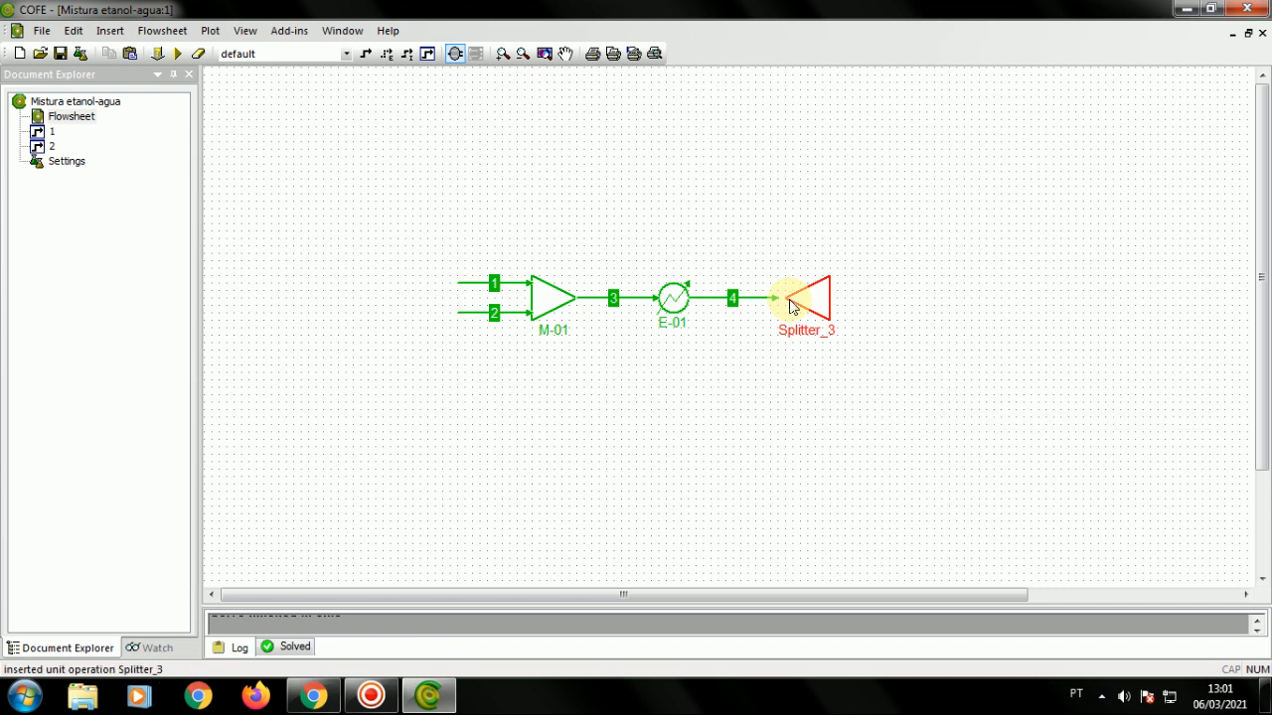
Rename the splitter S-01 and connect the end of stream 4 to its inlet
left_click(791, 334)
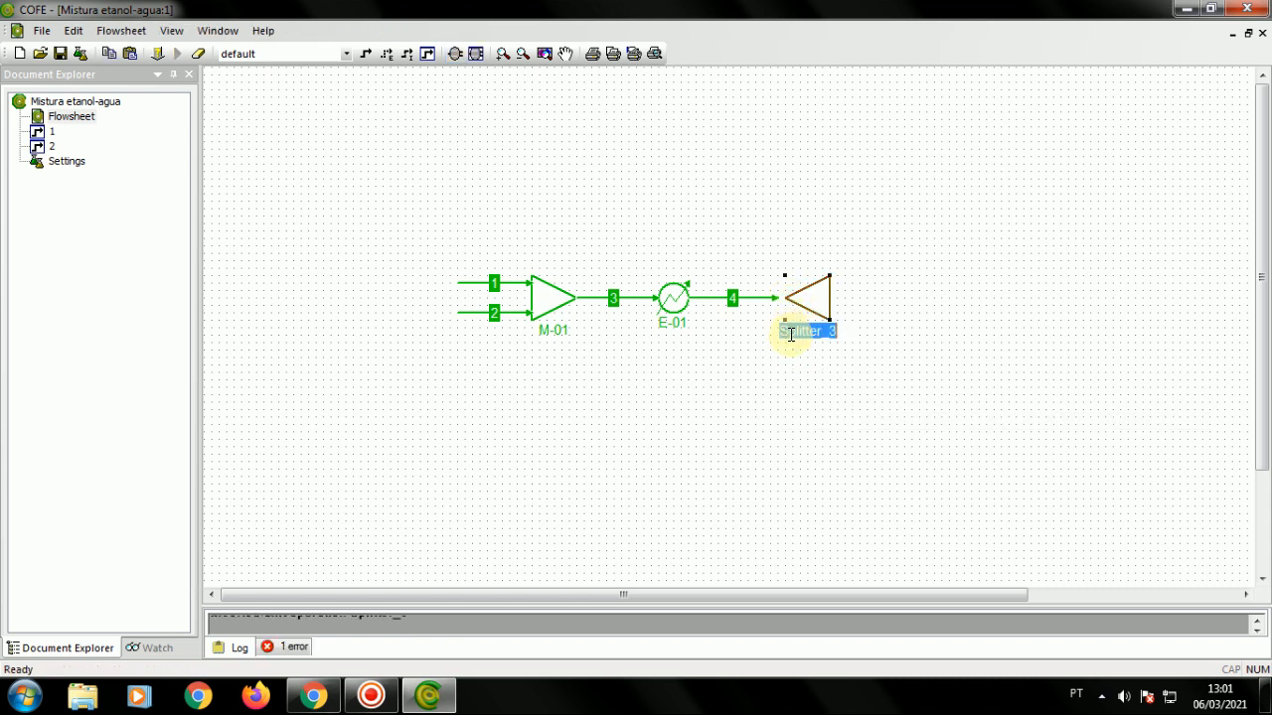
type("S")
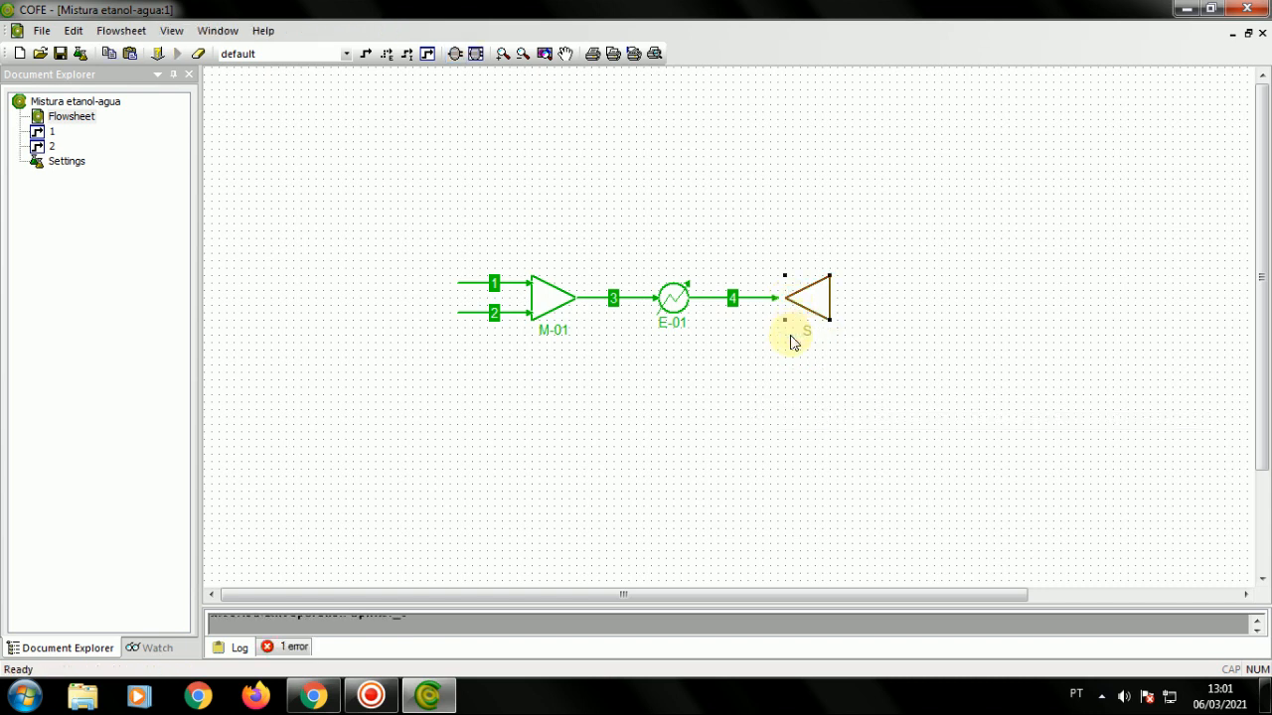
type("-01")
left_click(736, 470)
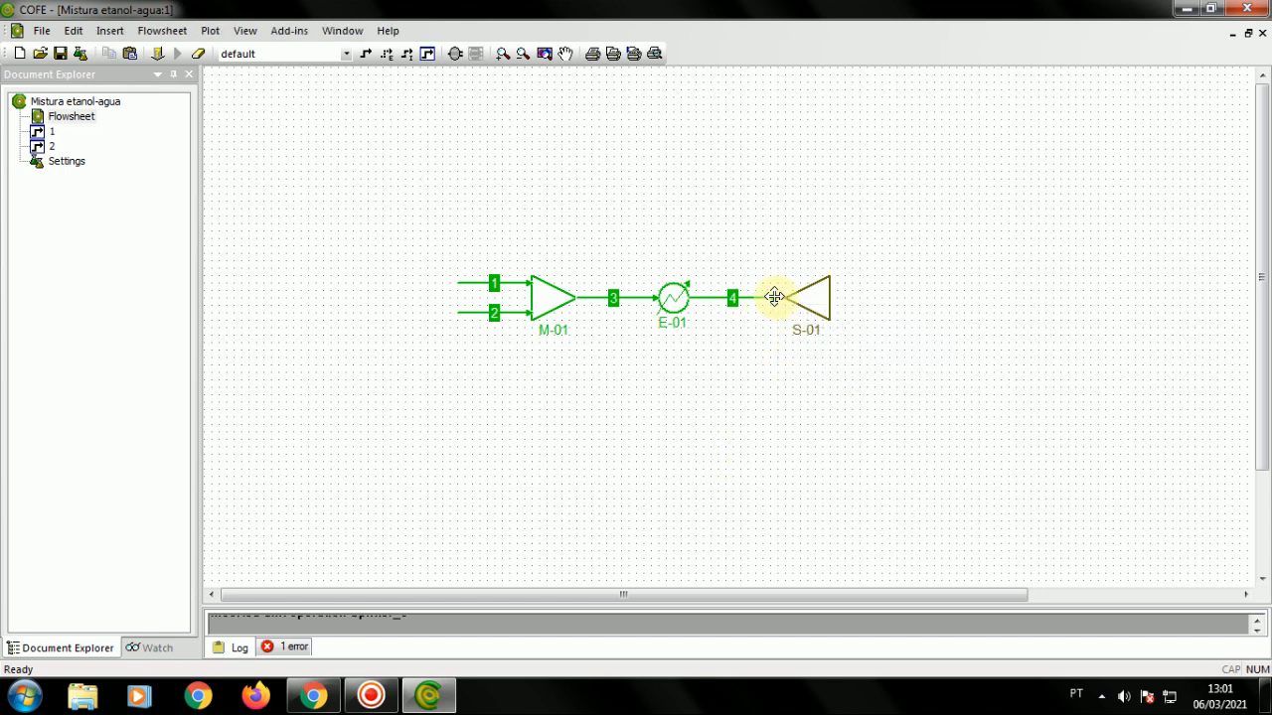
left_click_drag(772, 296, 795, 308)
Draw two outlet material streams from splitter S-01, connecting the upper one to Outlet1 and the lower one to the remaining outlet
left_click(366, 54)
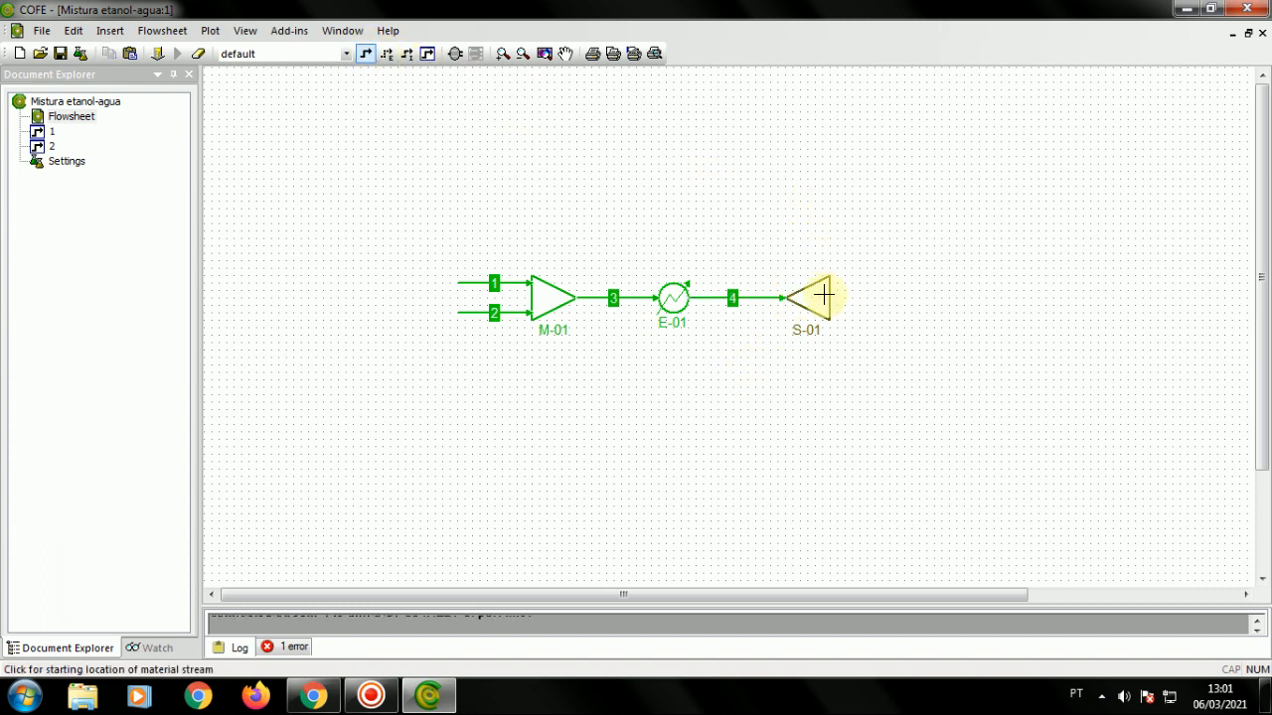
left_click(826, 284)
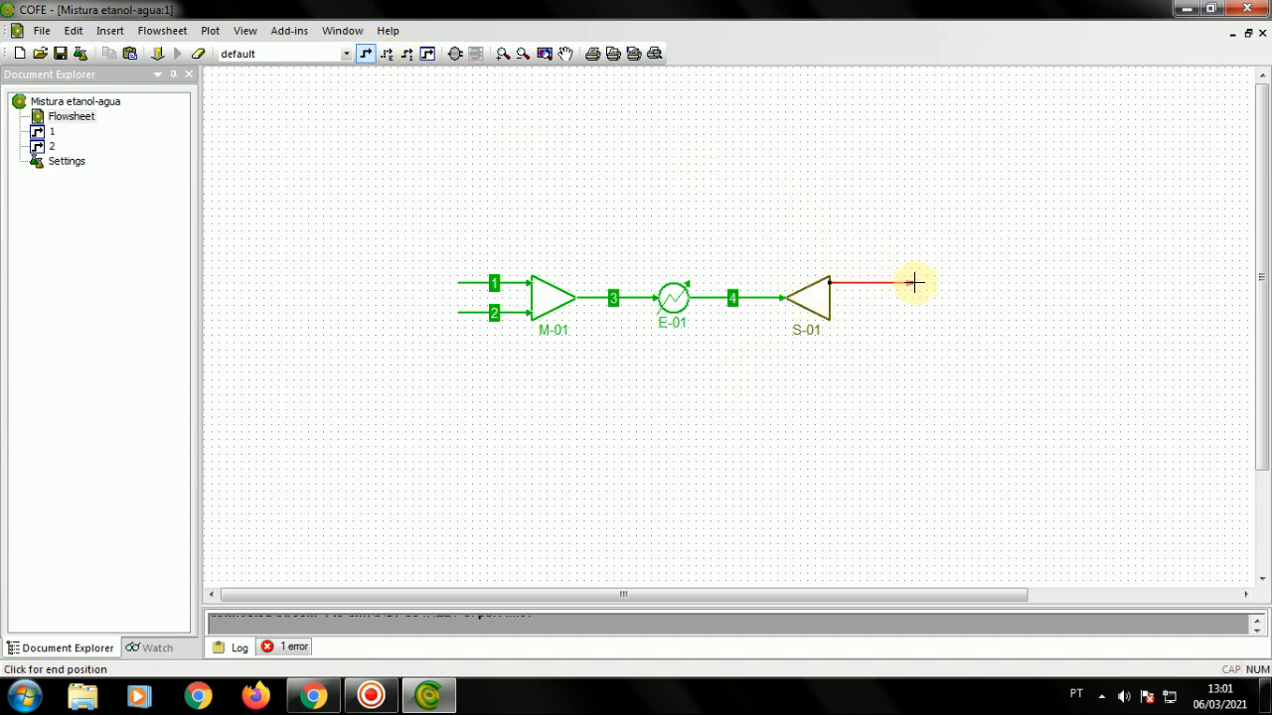
left_click(920, 283)
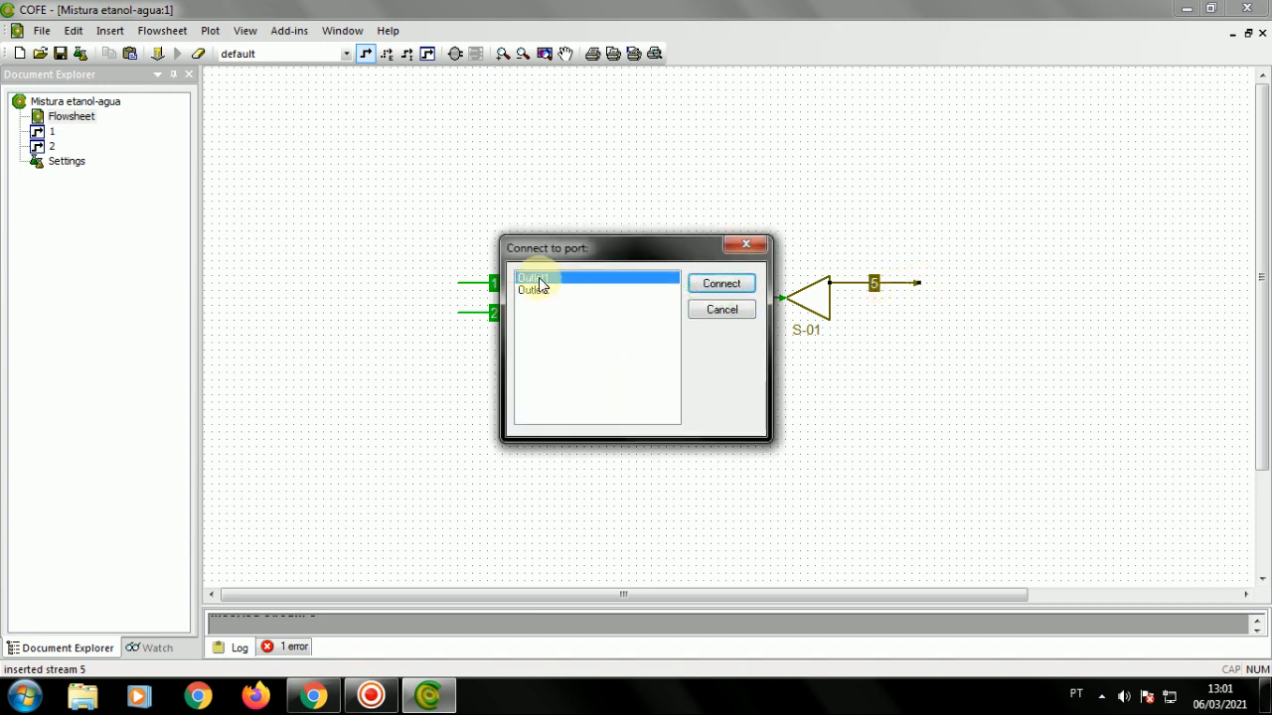
left_click(721, 285)
left_click(365, 53)
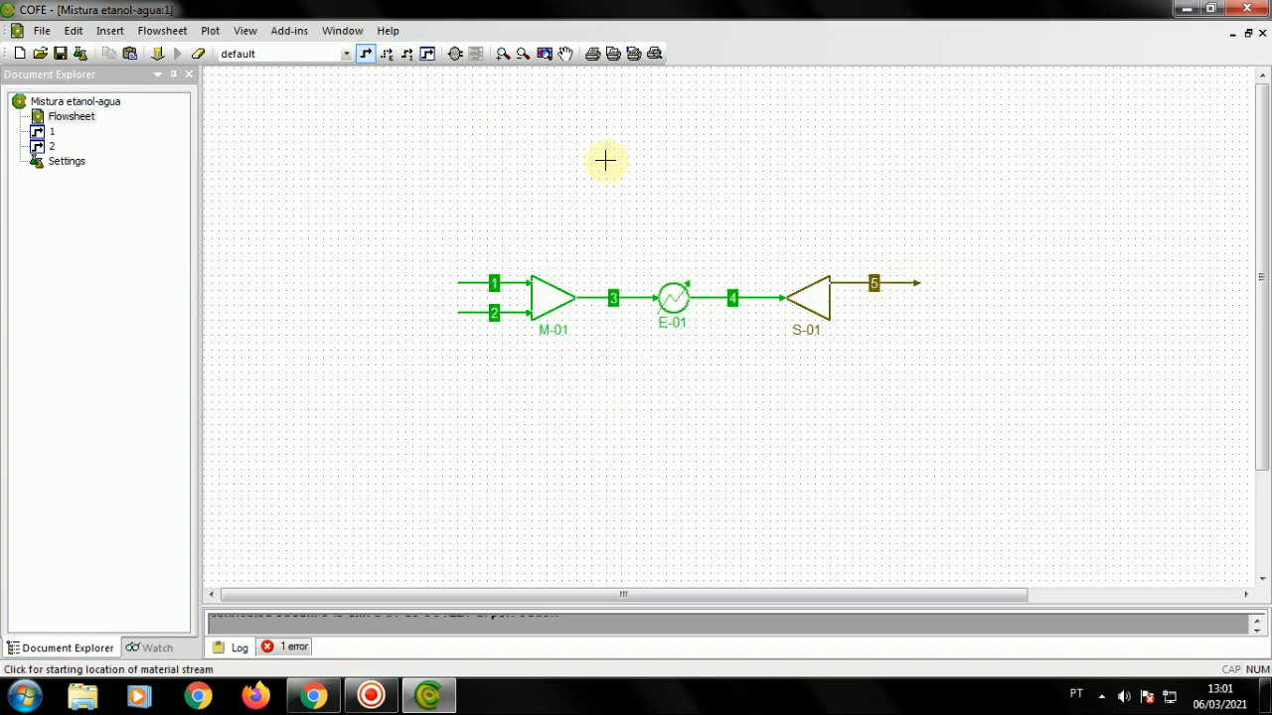
left_click(825, 305)
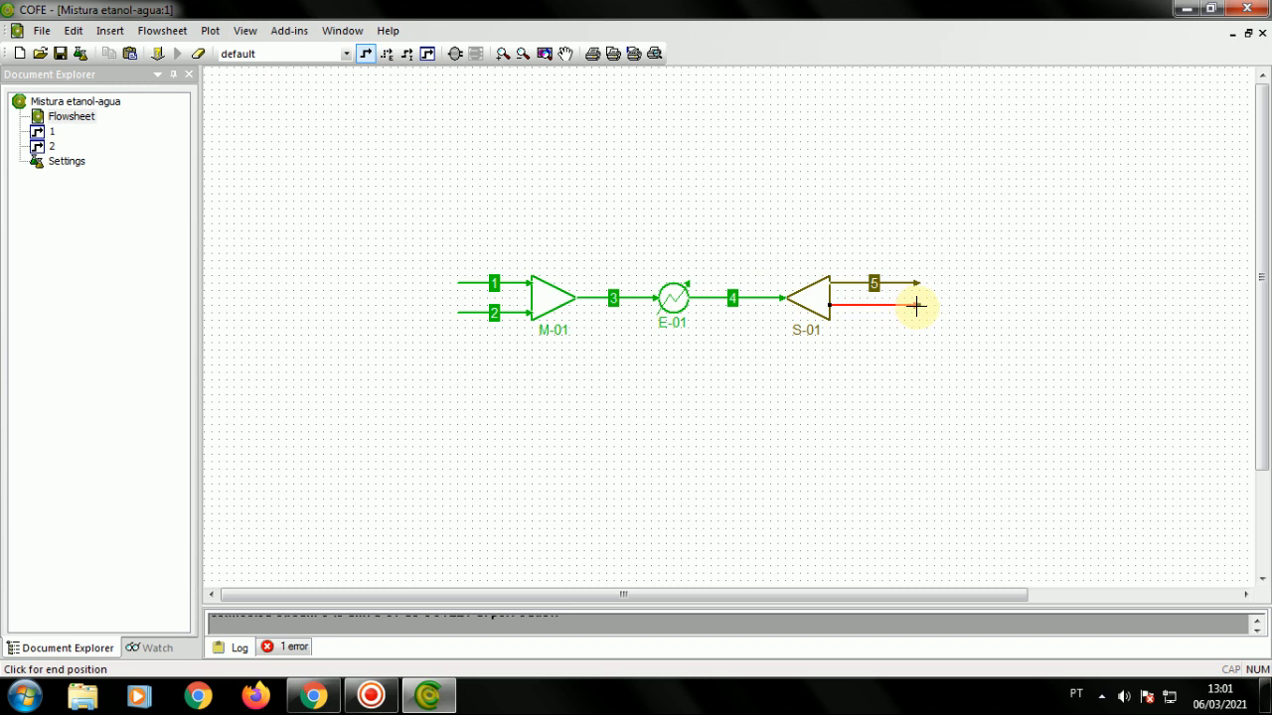
left_click(915, 306)
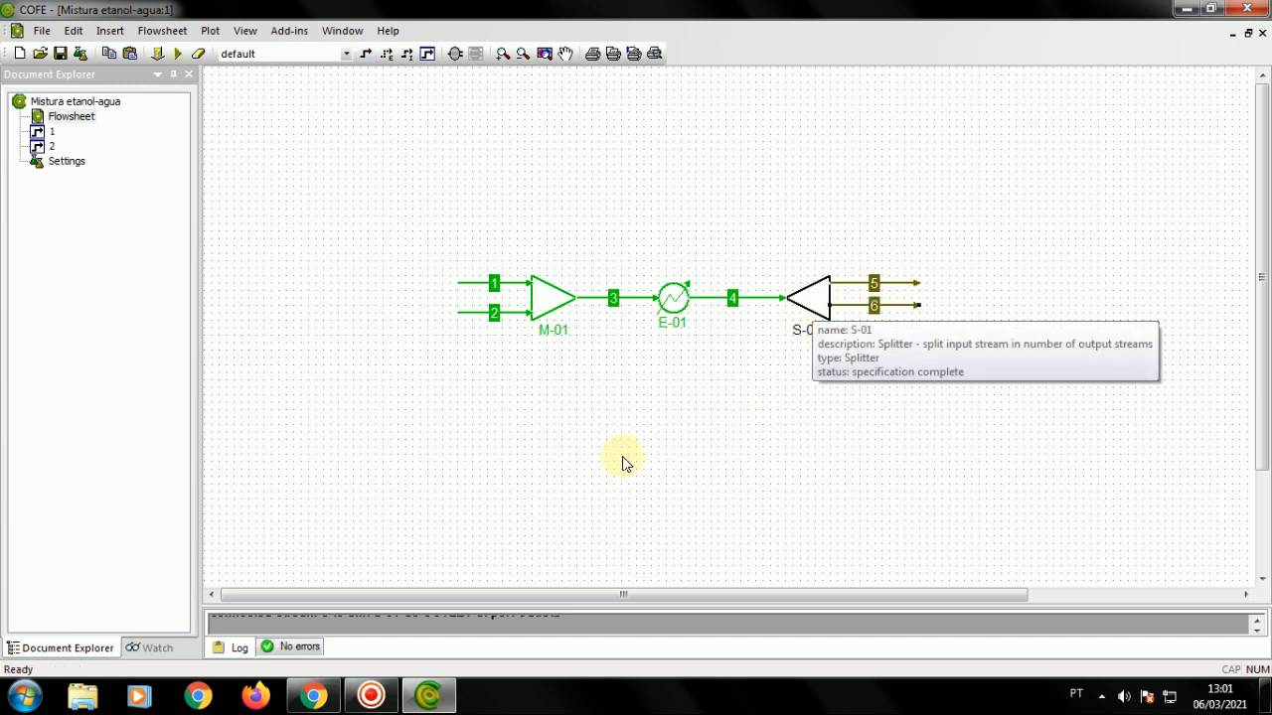
Switch to the exercise page in Chrome, enlarge the process drawing to check the flow split after the heat exchanger, and return to COFE
left_click(338, 684)
scroll(398, 383, "up", 10)
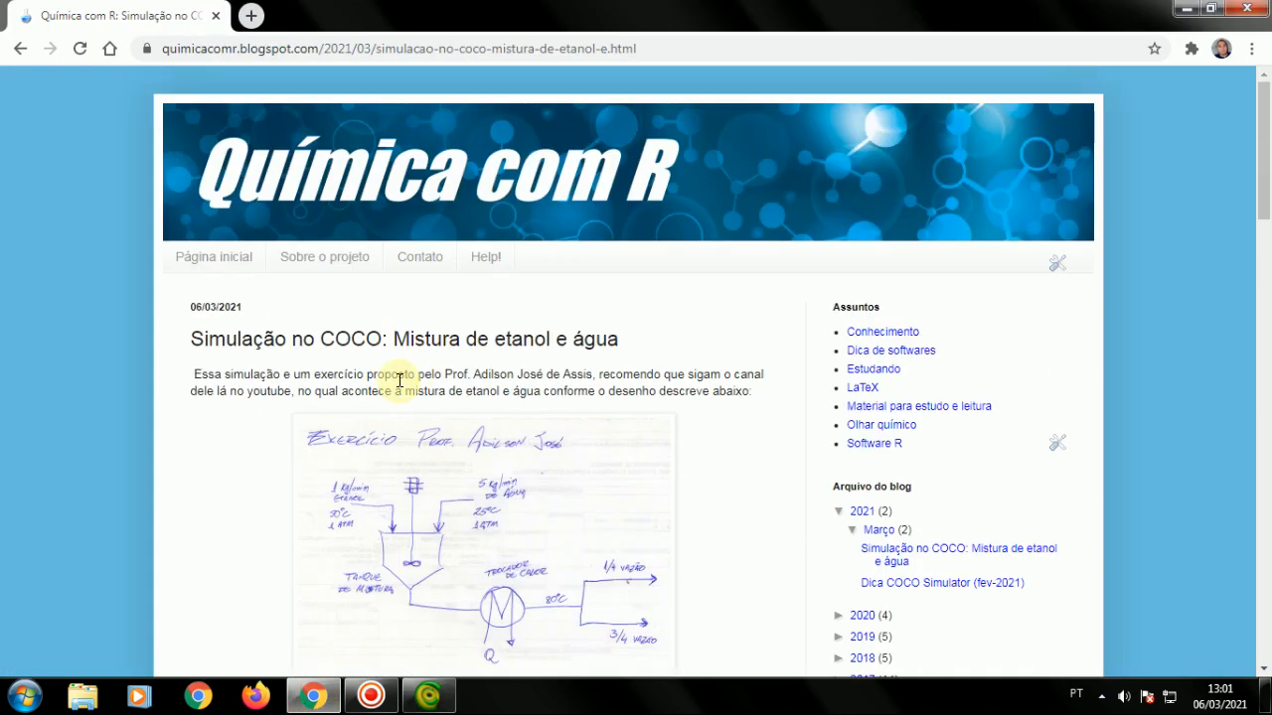
scroll(471, 475, "down", 1)
left_click(463, 459)
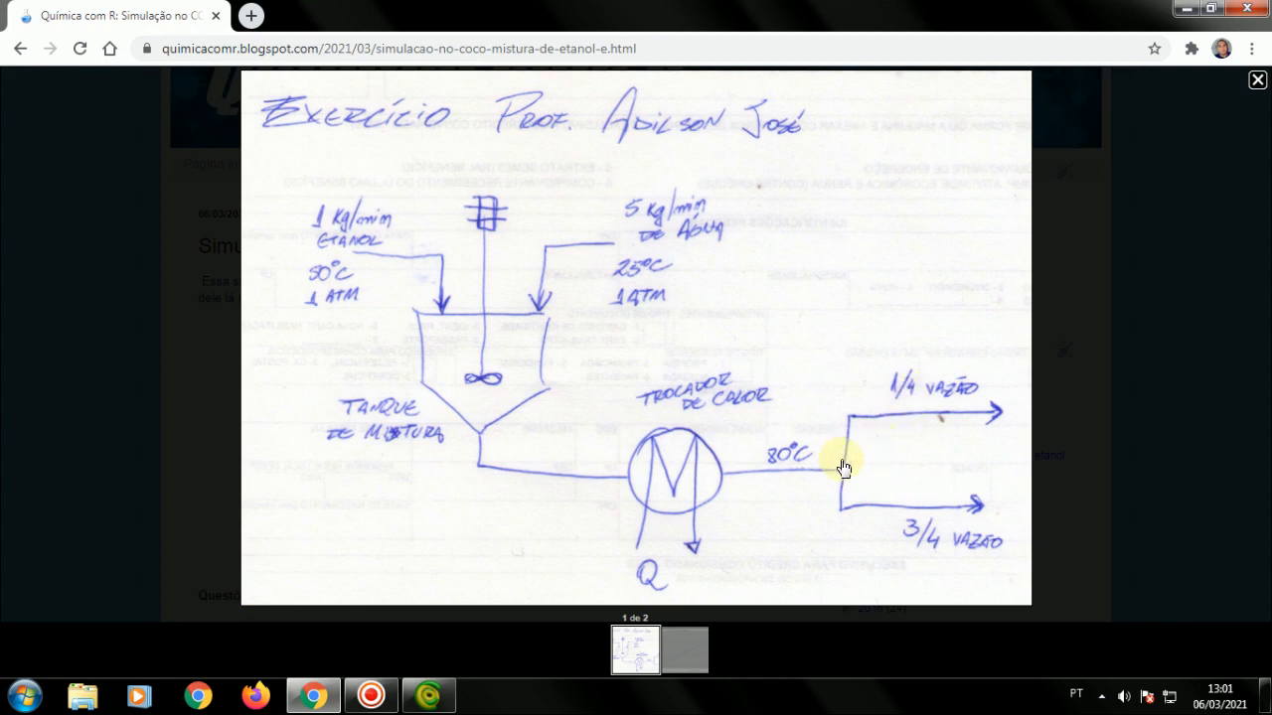
left_click(428, 695)
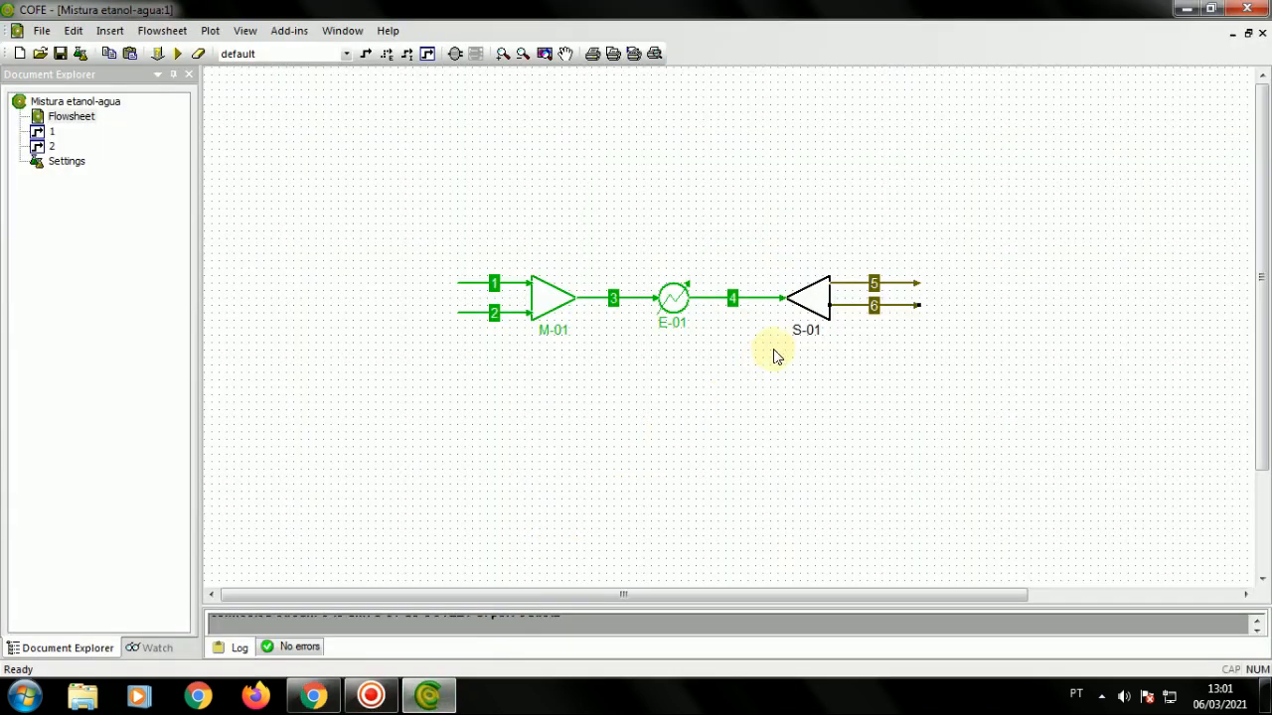
Set the split factor of splitter S-01 to 0.25
double_click(813, 301)
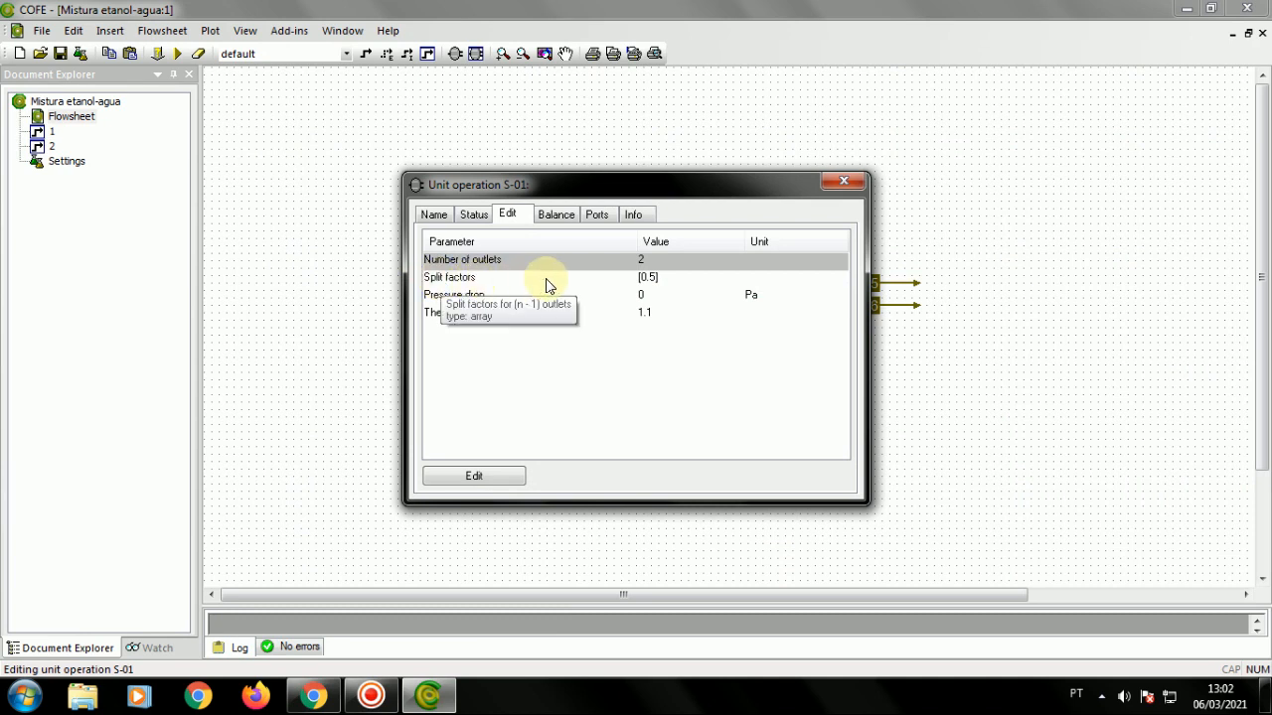
left_click(753, 280)
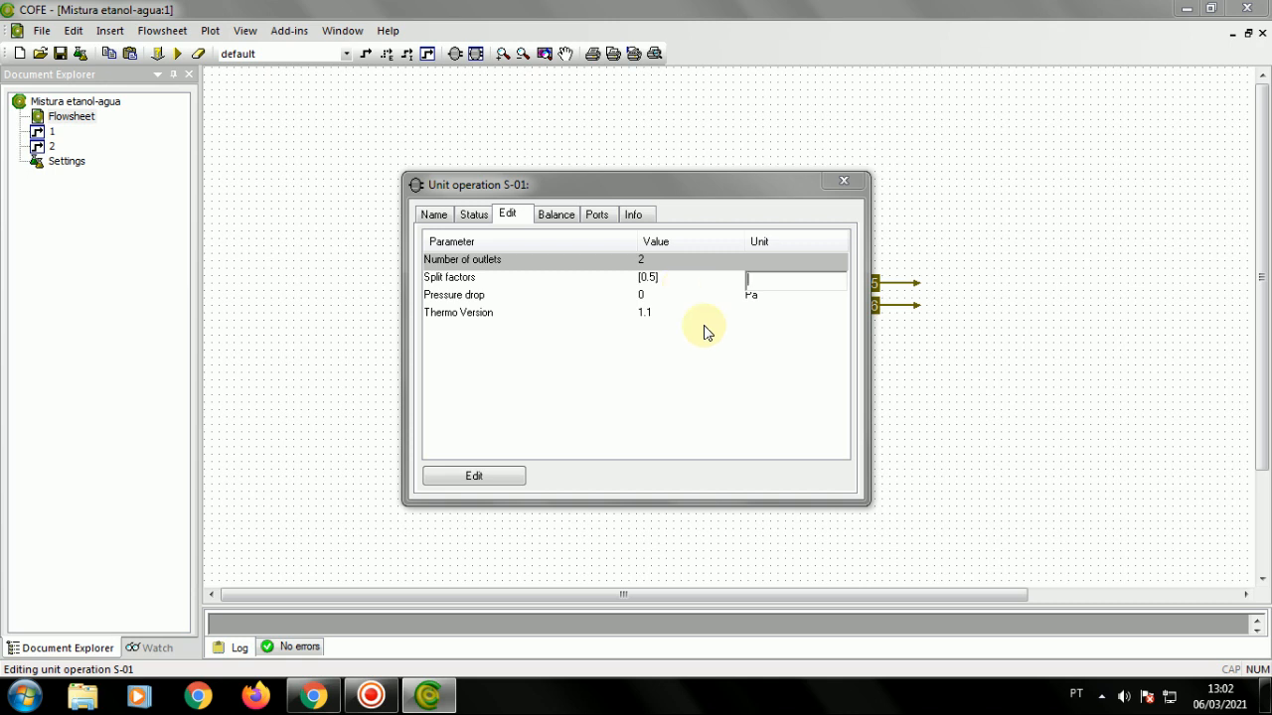
left_click(675, 391)
left_click(641, 279)
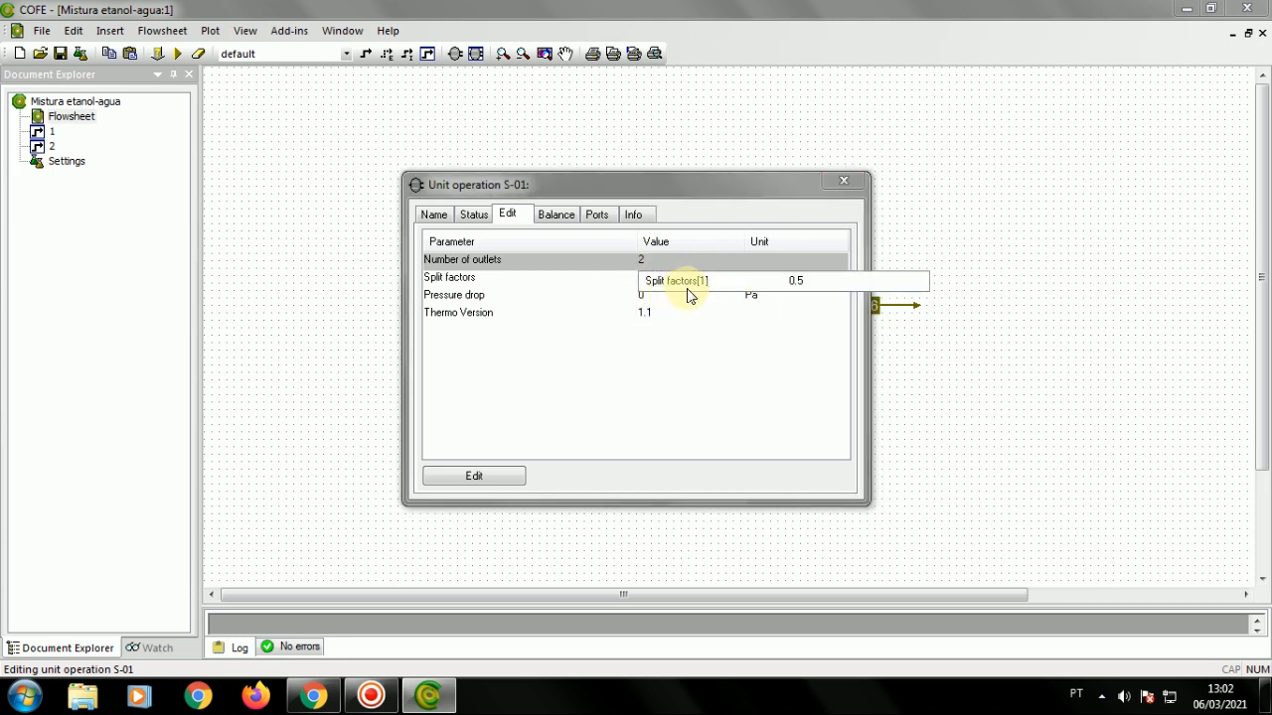
left_click(799, 282)
type("0.25")
left_click(710, 393)
Check the split factors of both outlets in the splitter's detailed editor and close the S-01 windows
left_click(464, 475)
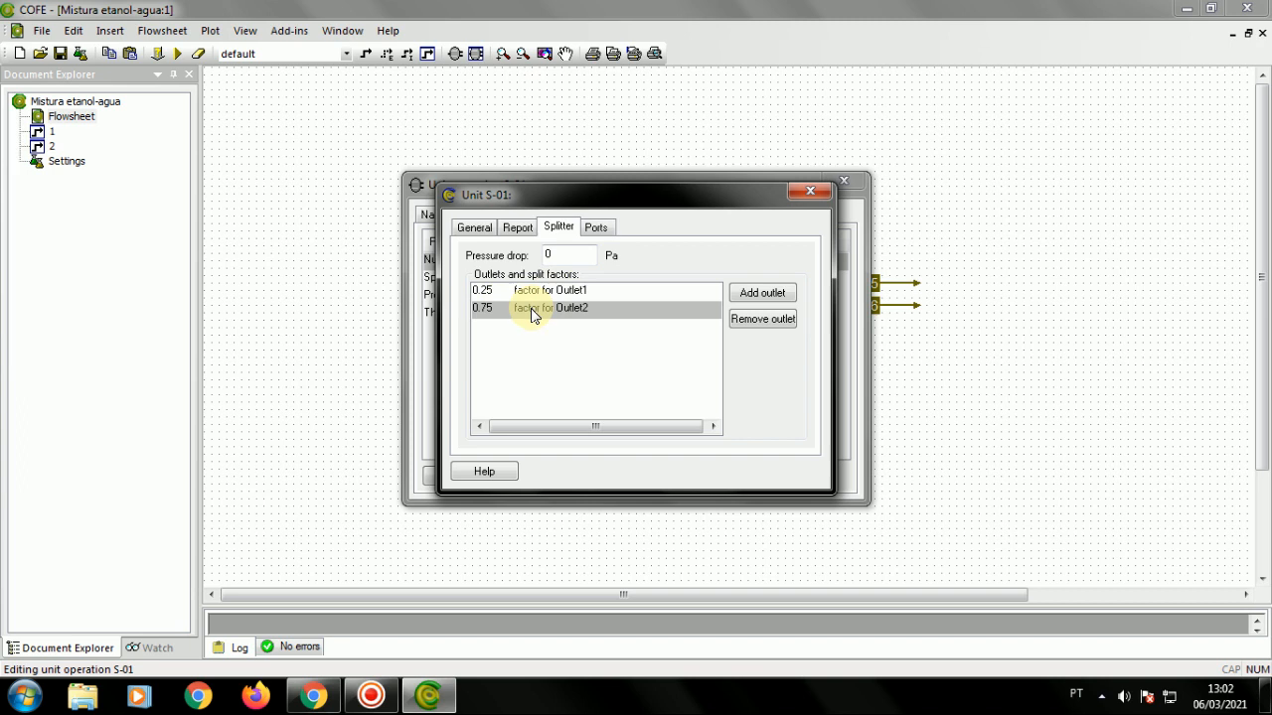
left_click(799, 199)
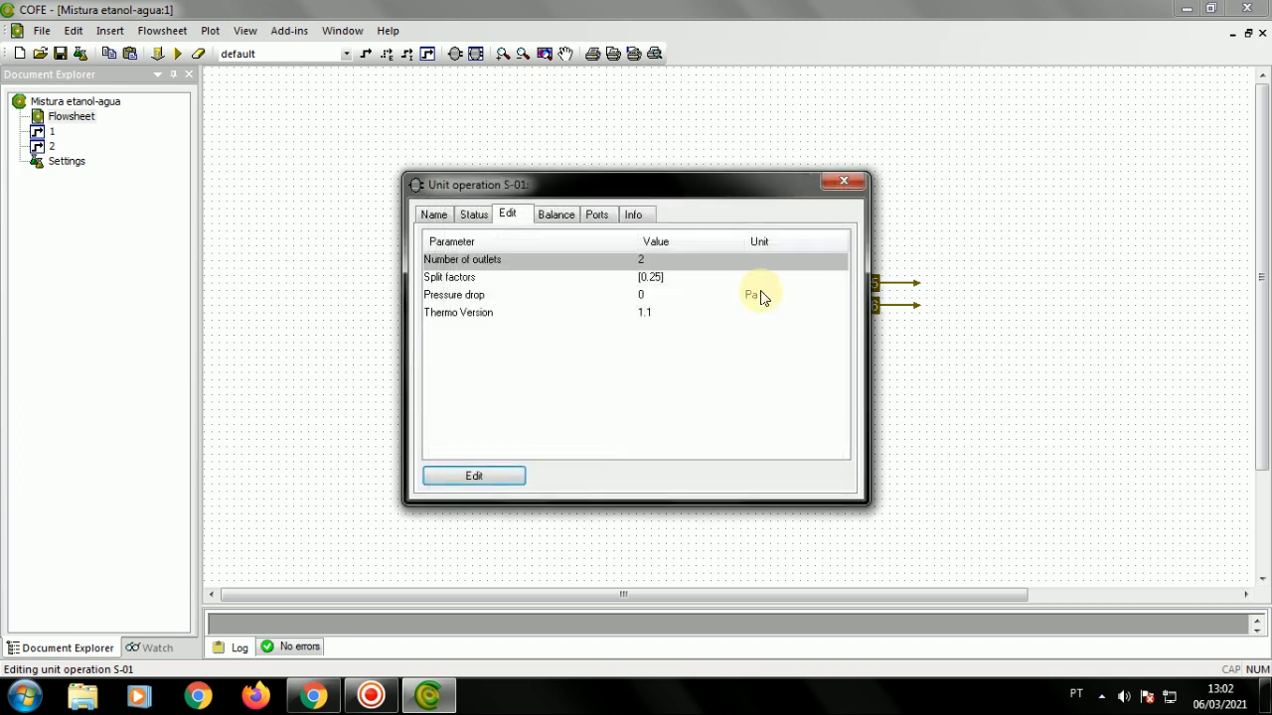
left_click(840, 185)
Save the flowsheet, validate it with splitter S-01 and solve it
left_click(62, 53)
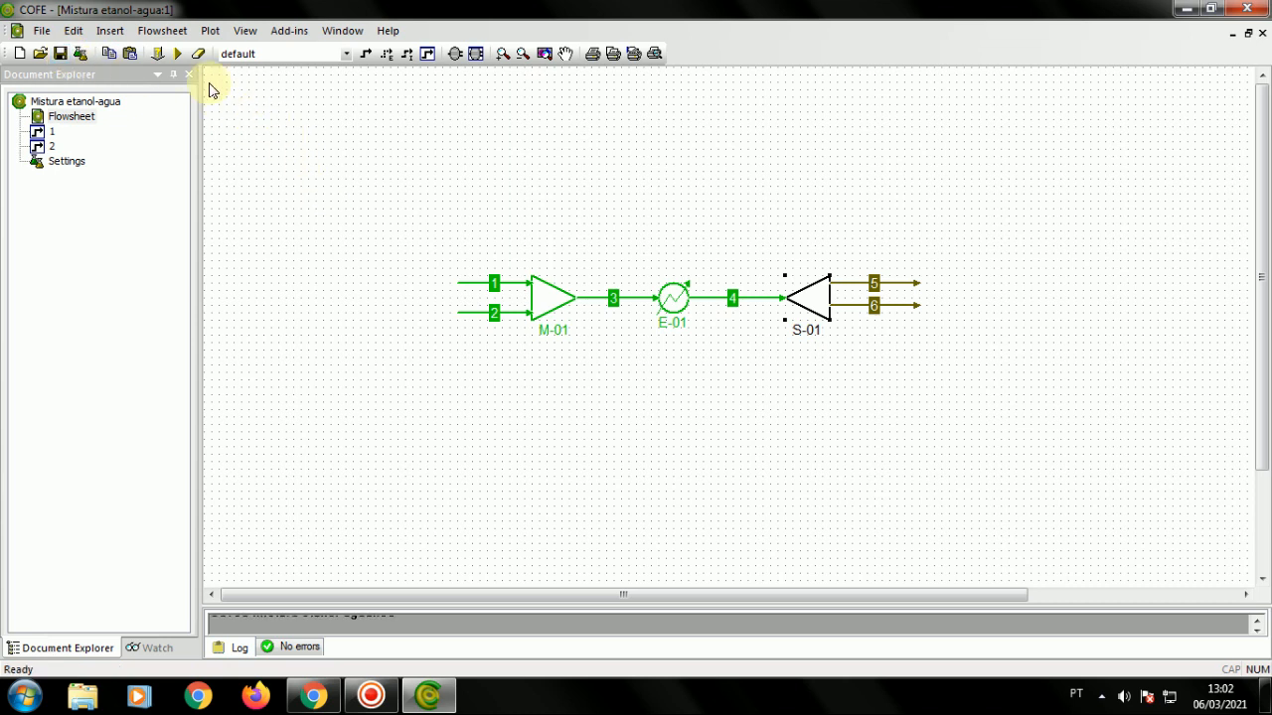
left_click(155, 55)
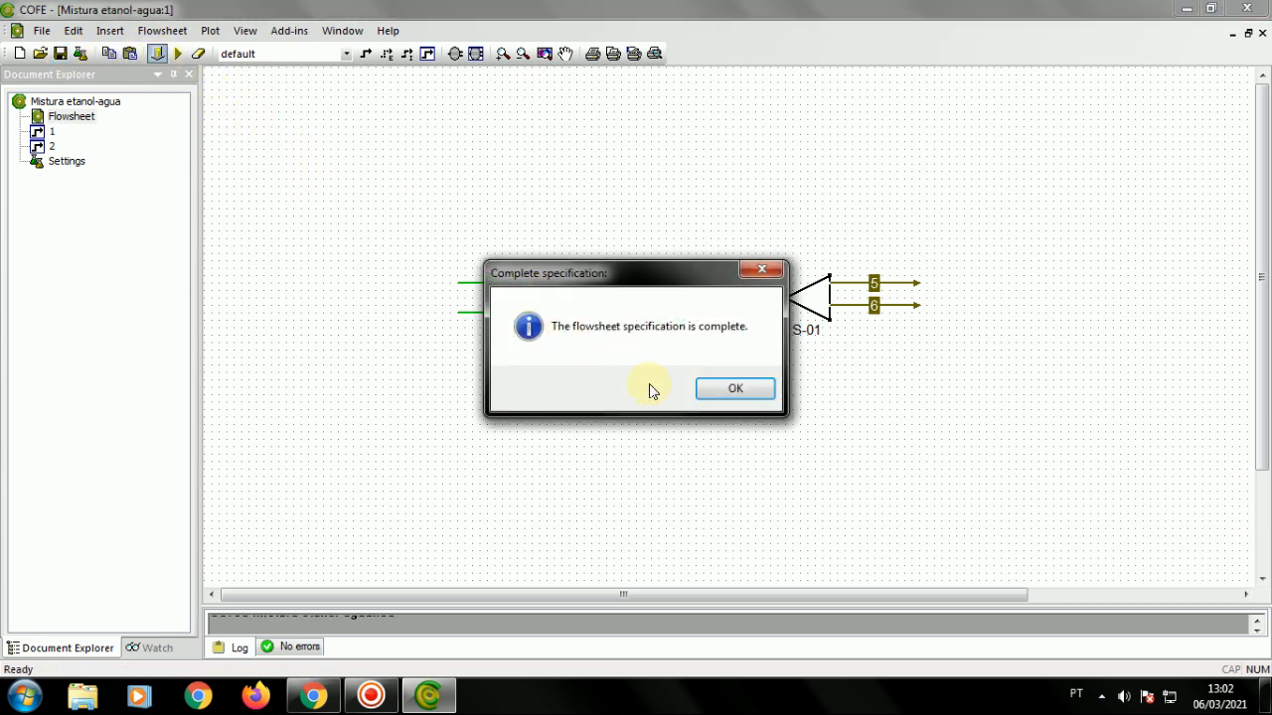
left_click(701, 393)
left_click(177, 54)
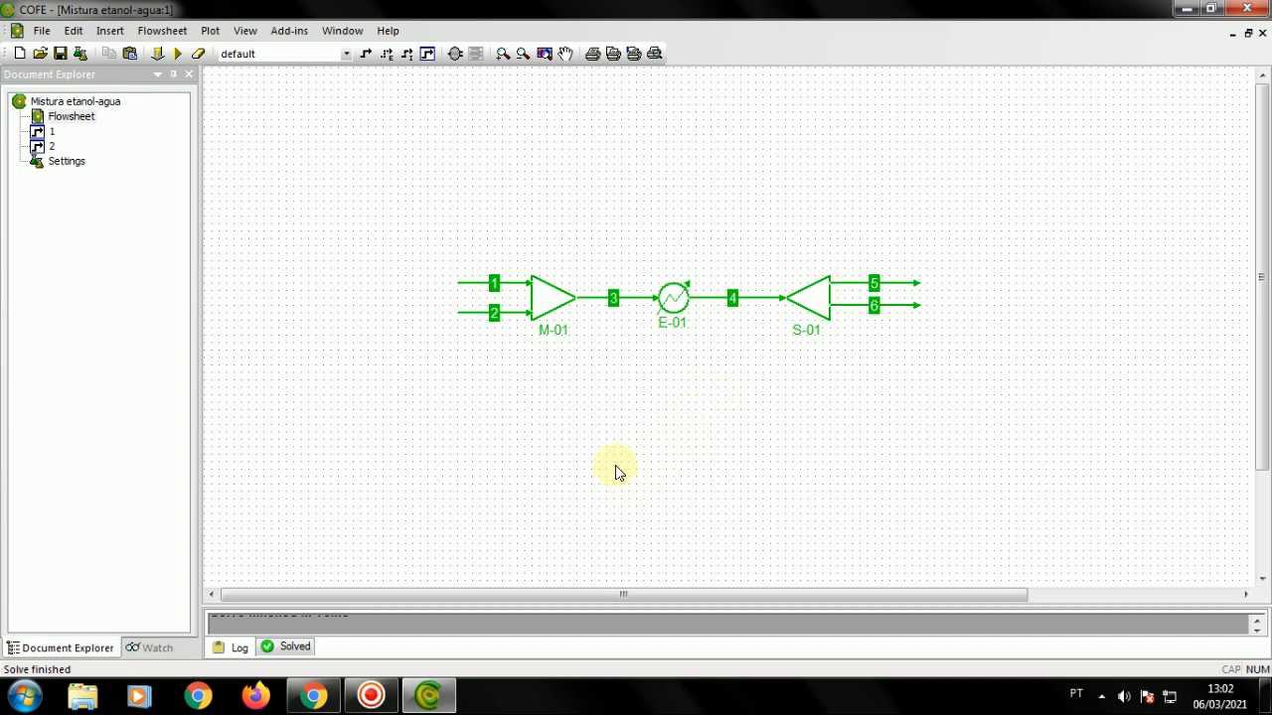
Switch to the exercise page in Chrome, read the optional step about the heat exchanger's energy table, and return to COFE
left_click(313, 695)
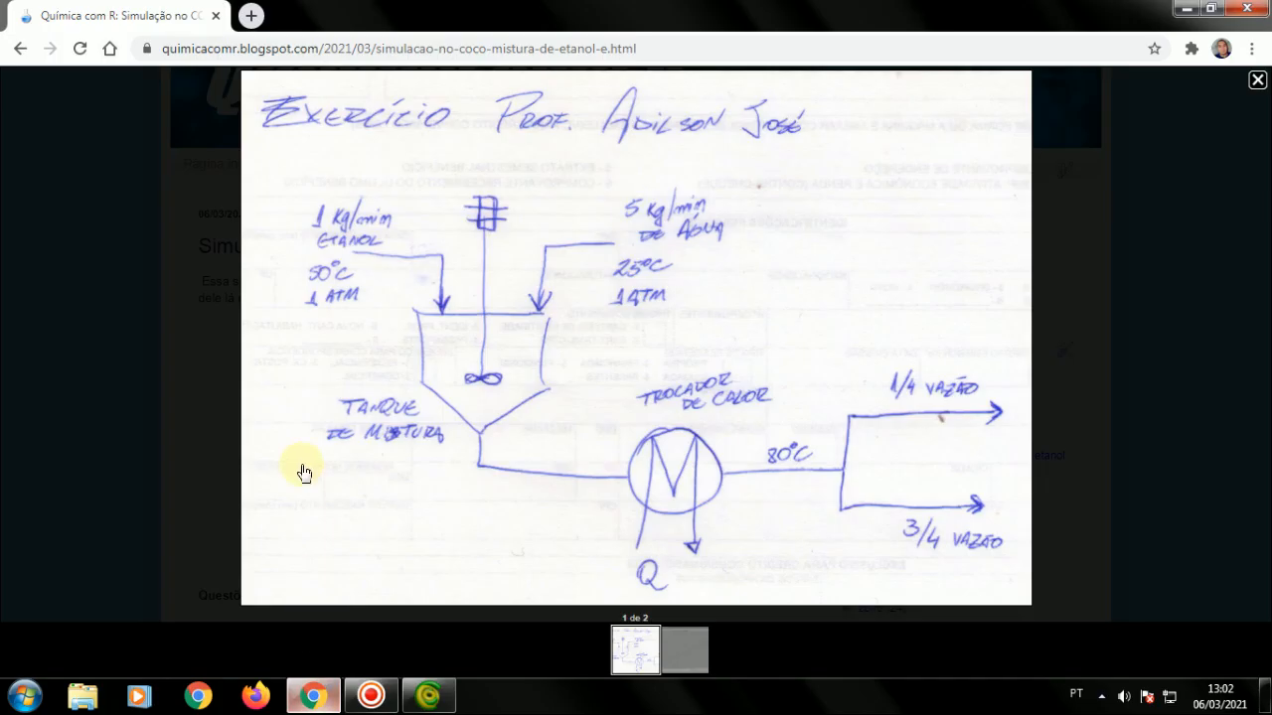
left_click(220, 212)
scroll(340, 239, "down", 7)
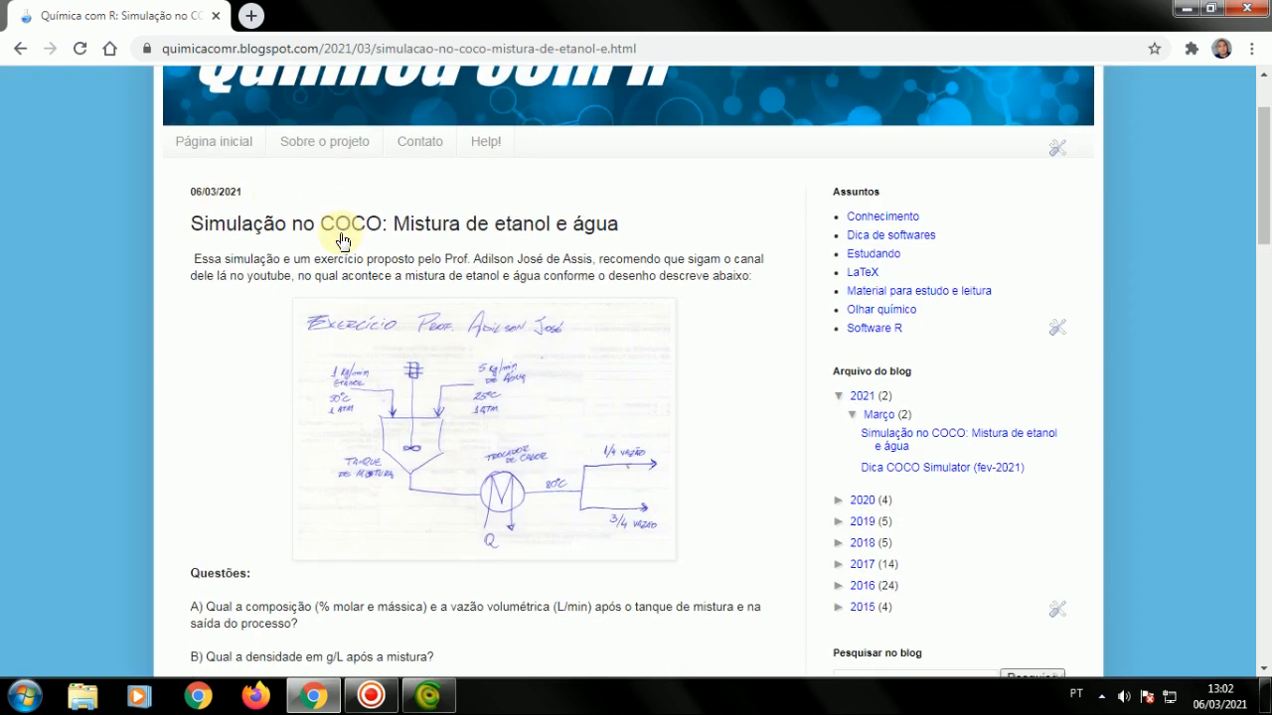
scroll(341, 233, "down", 4)
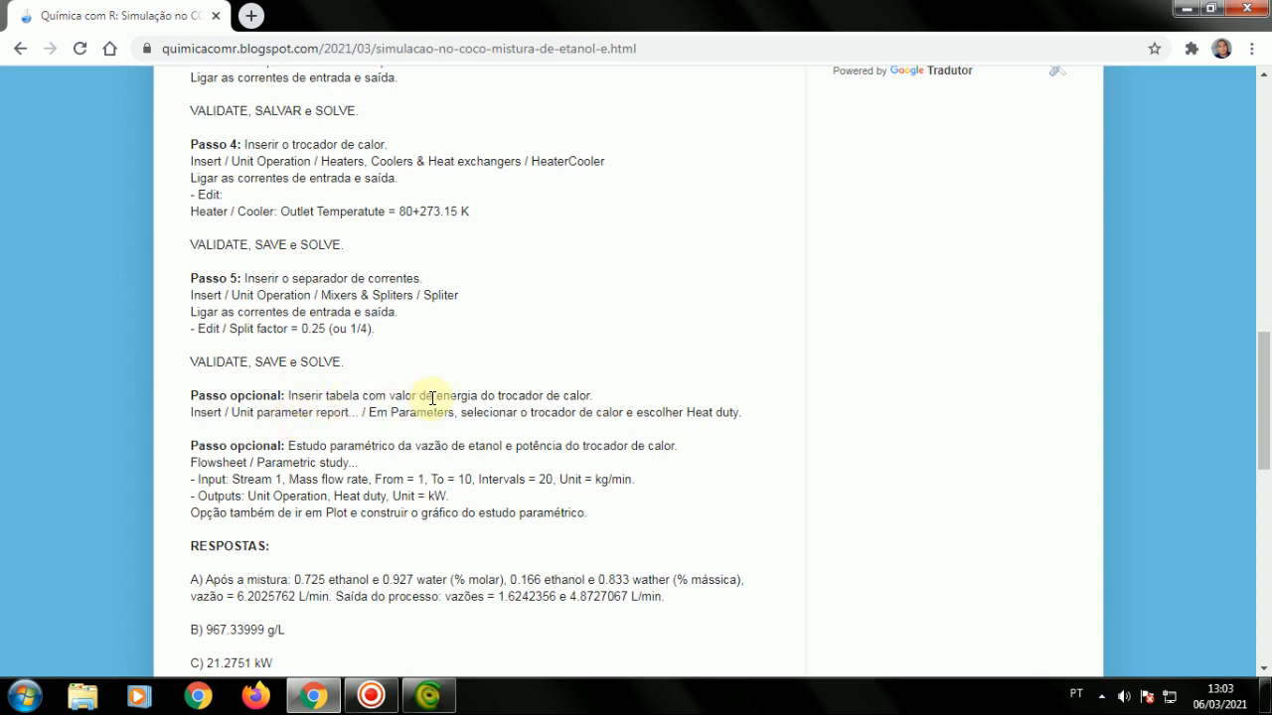
left_click(428, 696)
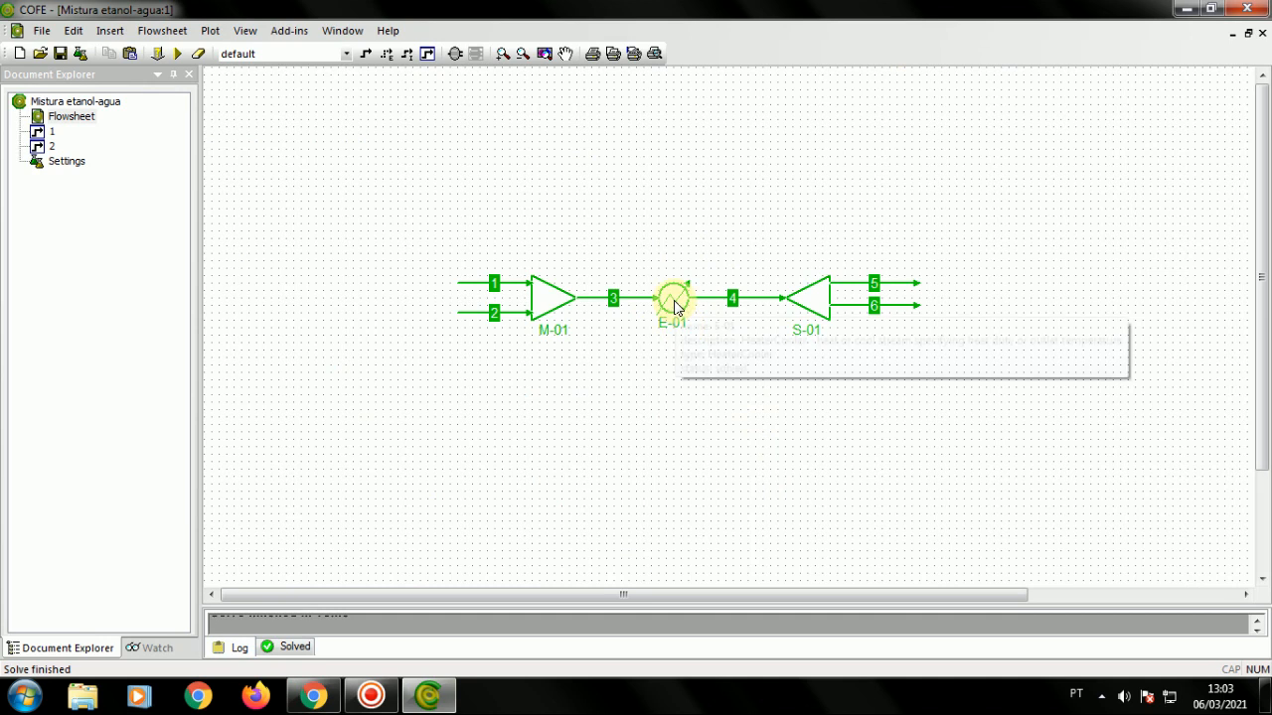
Insert a unit parameter report showing the Heat duty of E-01 and place it just below the heater
left_click(110, 32)
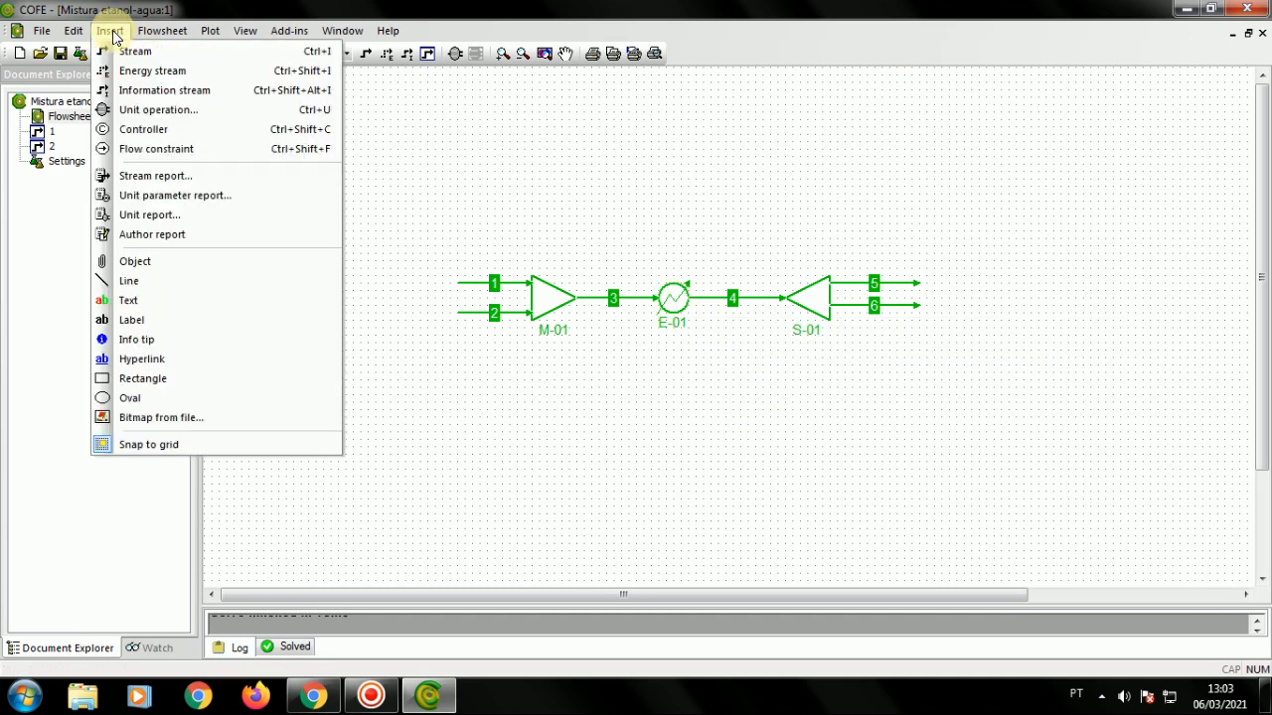
left_click(166, 199)
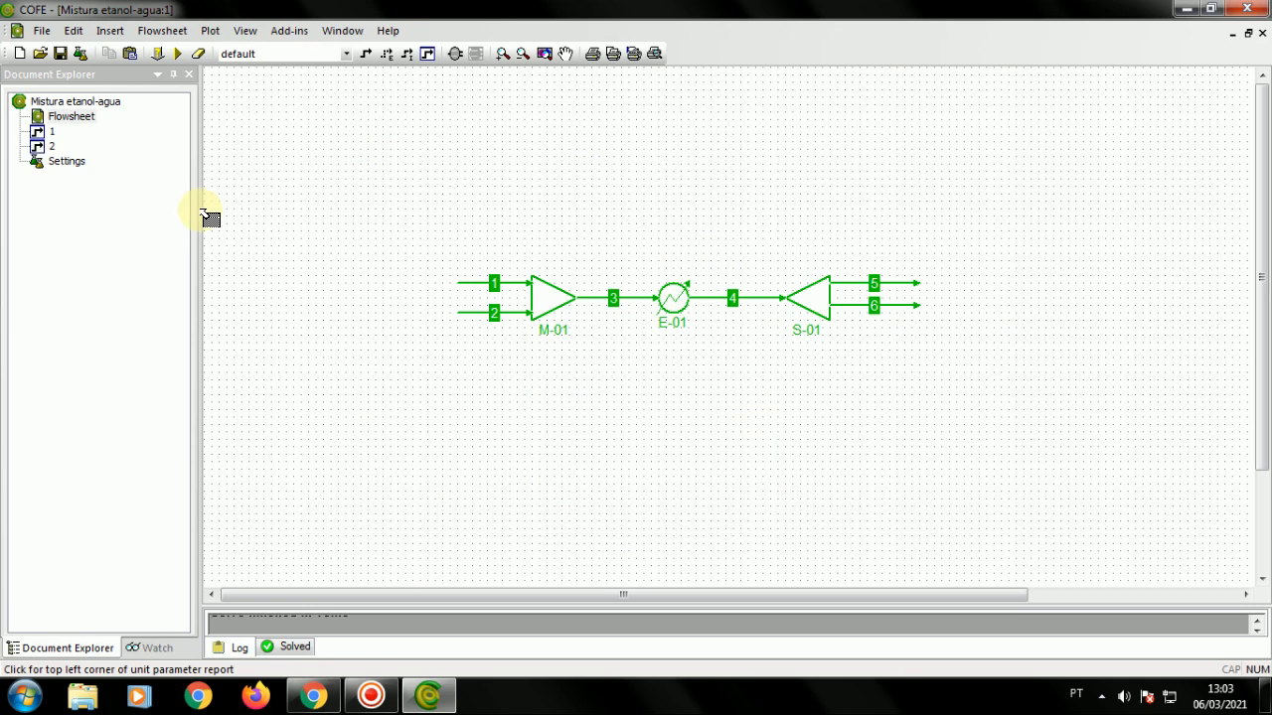
left_click(637, 356)
left_click(507, 244)
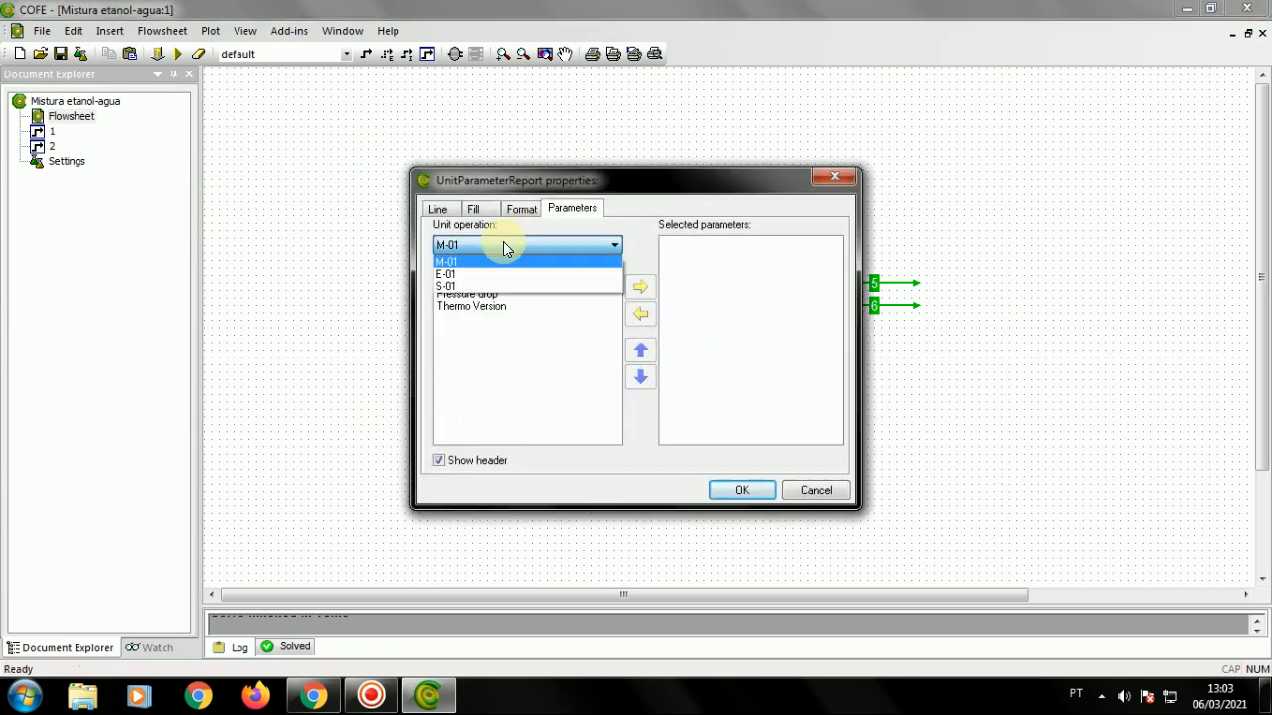
left_click(481, 276)
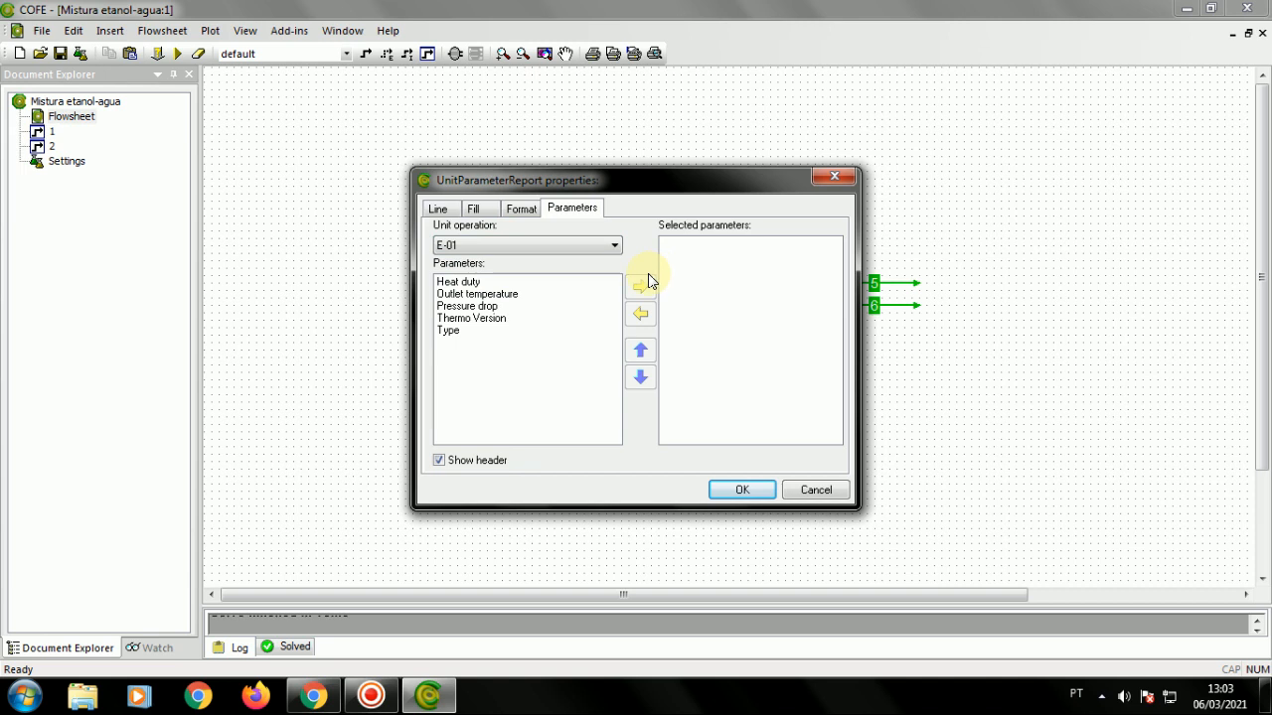
left_click(465, 286)
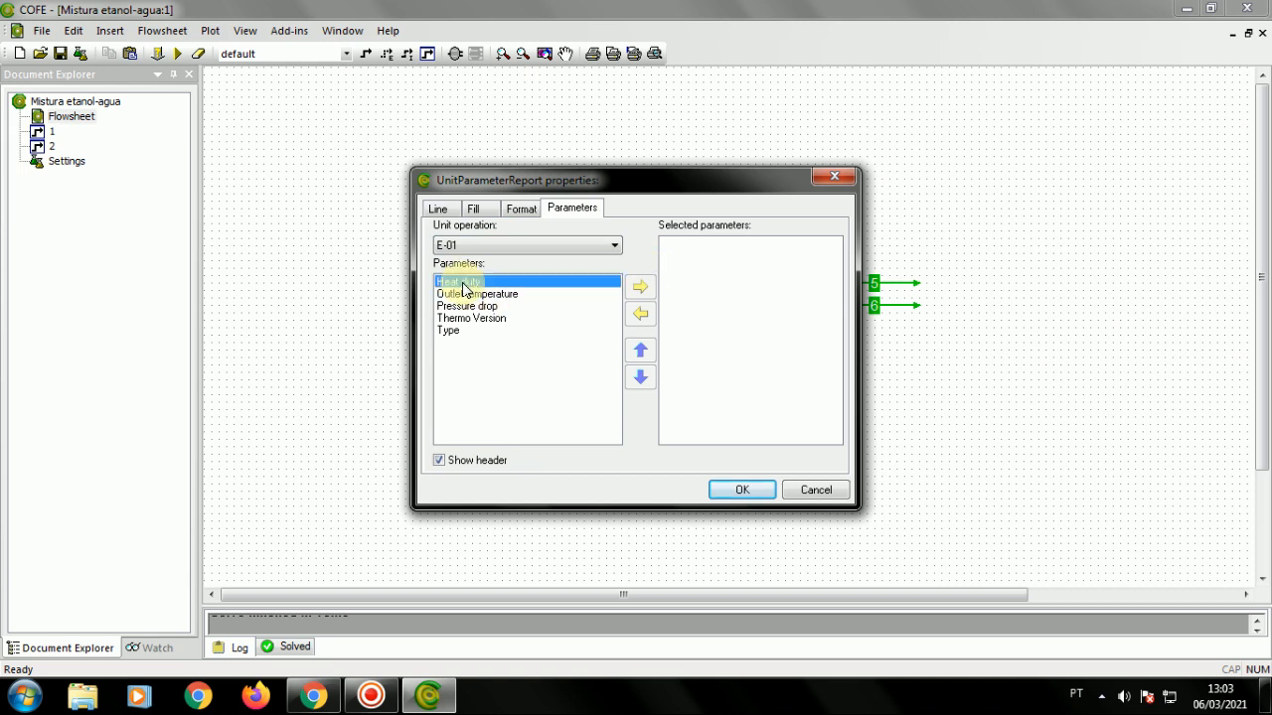
left_click(637, 287)
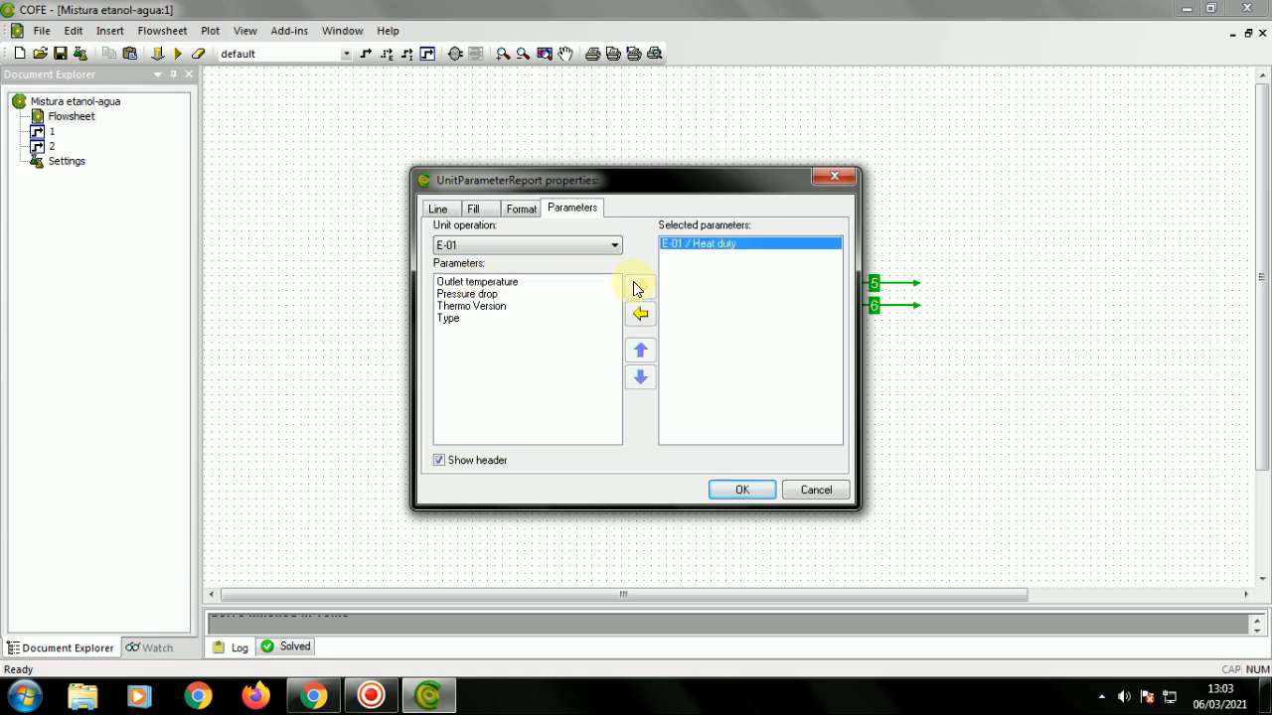
left_click(738, 500)
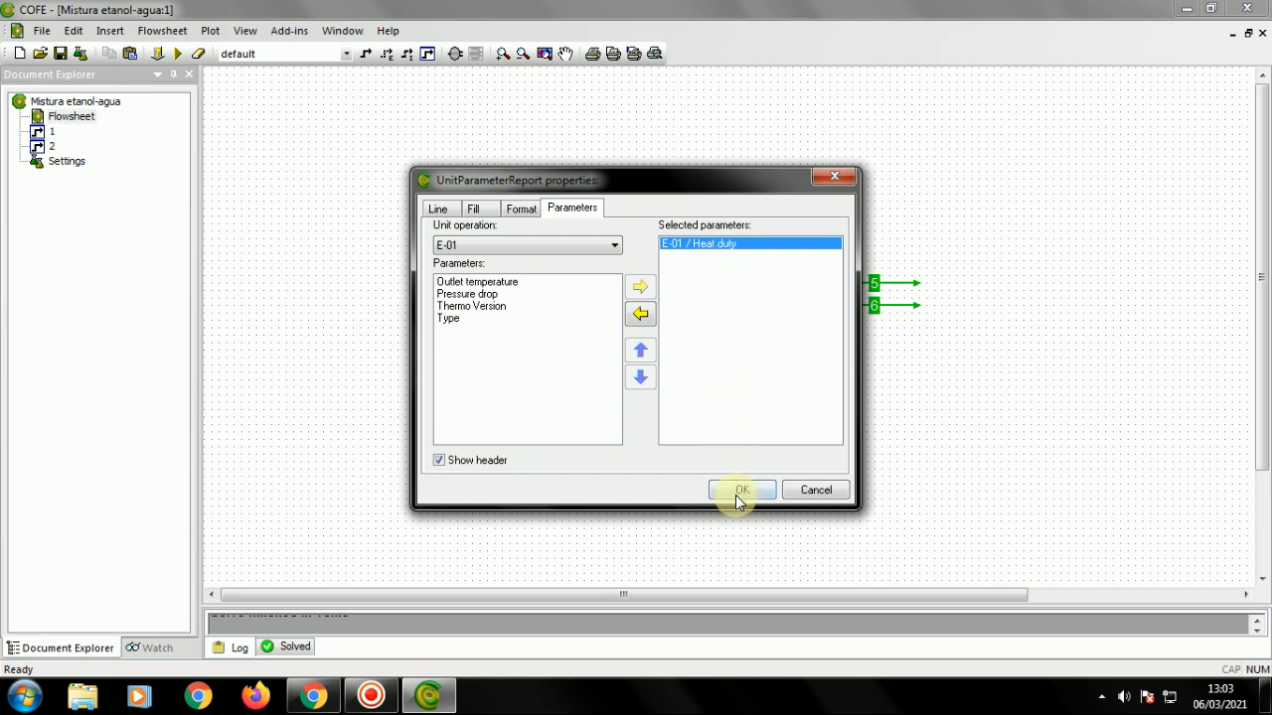
left_click_drag(683, 392, 661, 362)
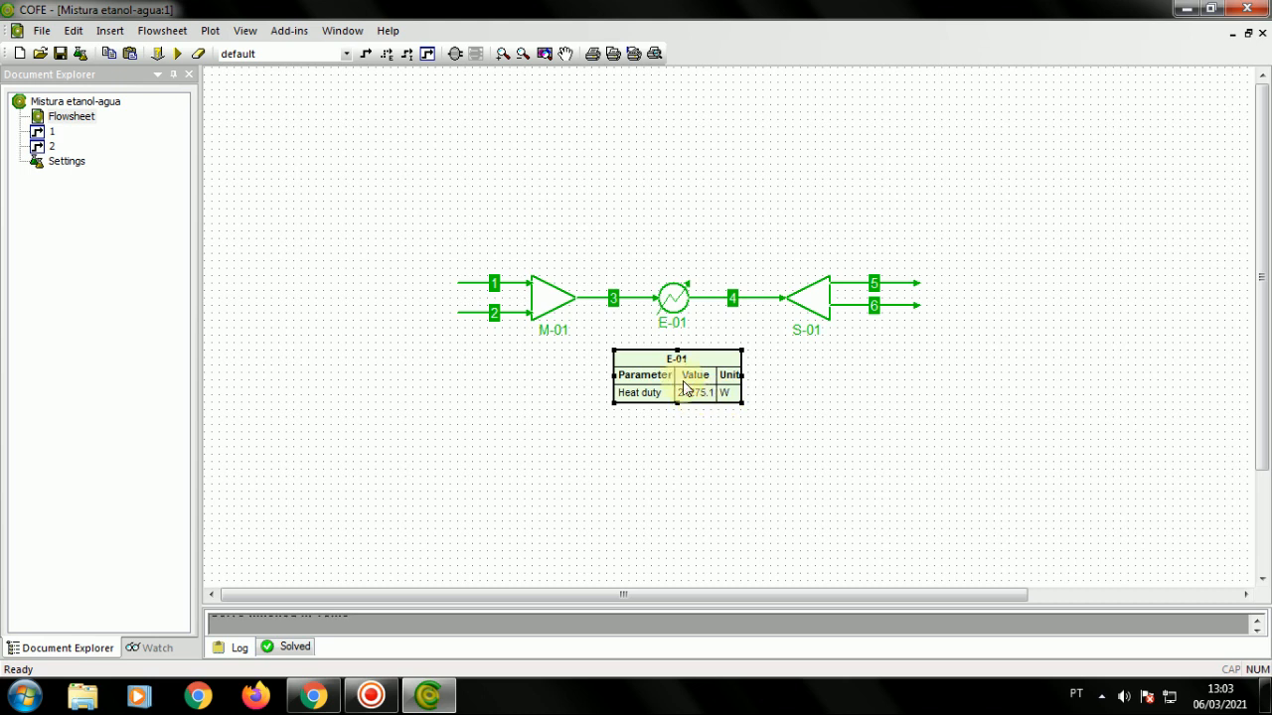
Change the heat duty unit of heater E-01 to kiloWatt [kW]
double_click(674, 308)
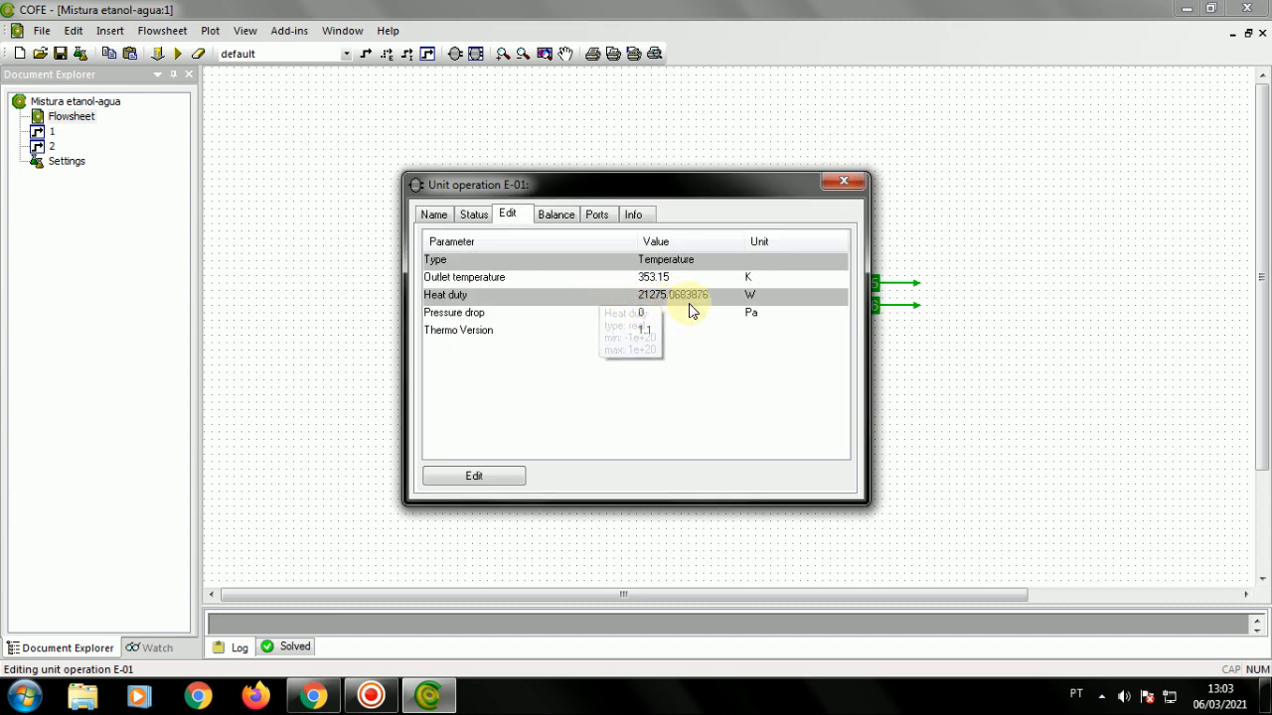
left_click(748, 297)
left_click(751, 303)
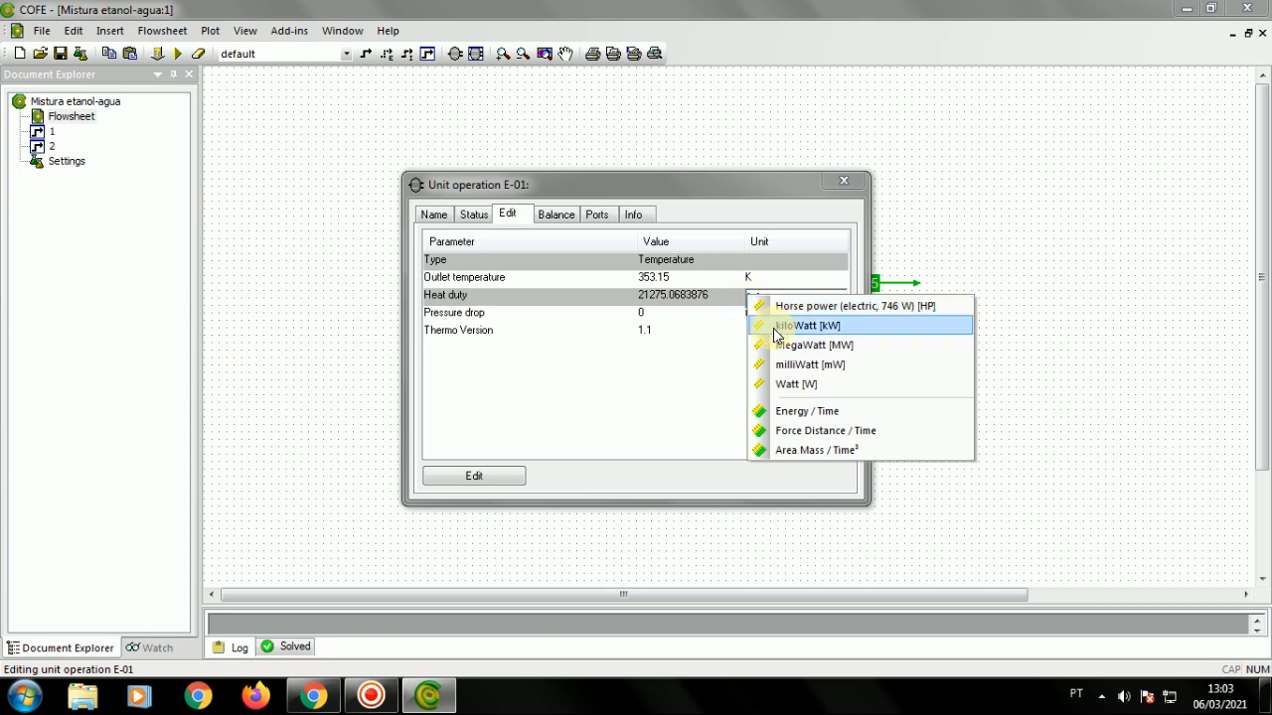
left_click(779, 328)
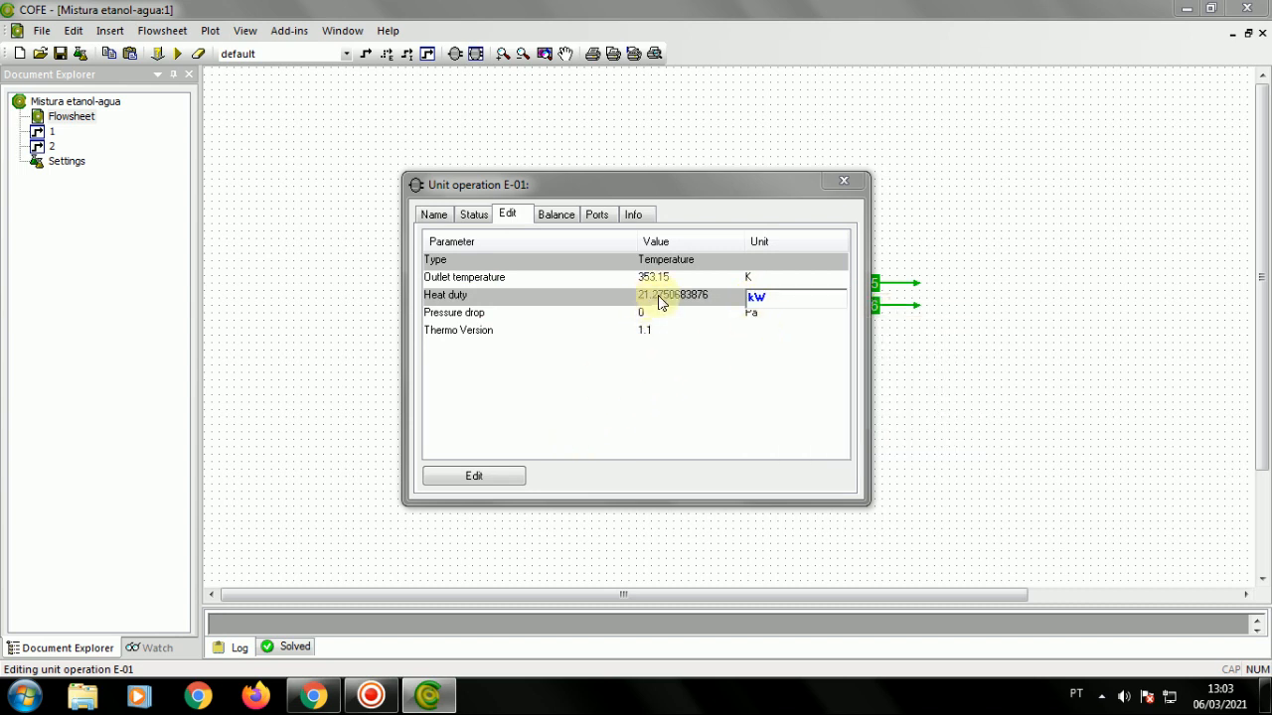
left_click(846, 185)
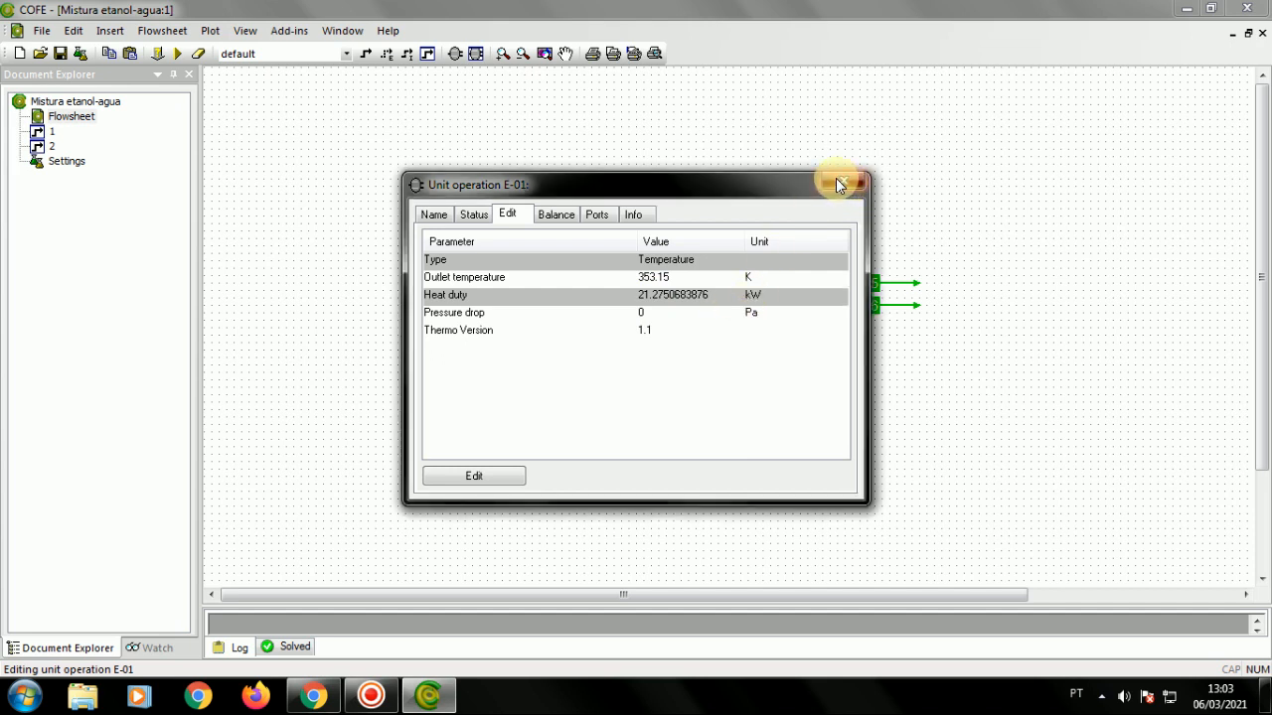
left_click(841, 185)
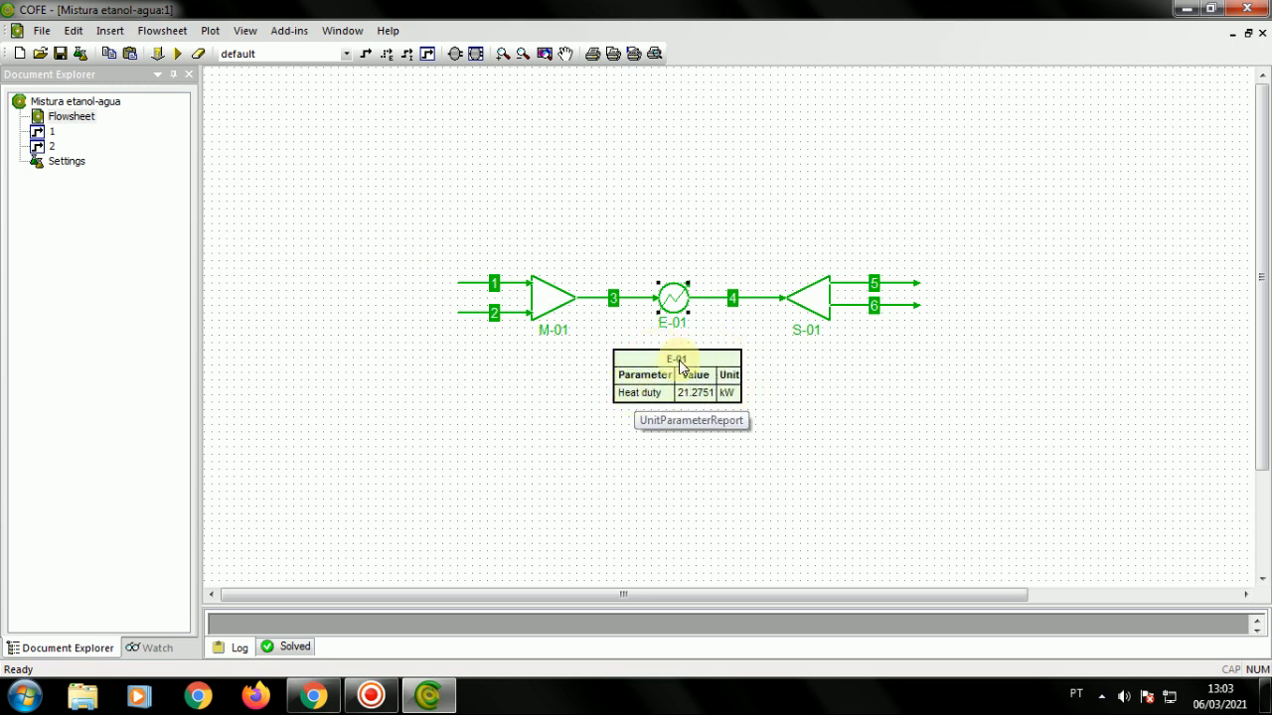
left_click(624, 462)
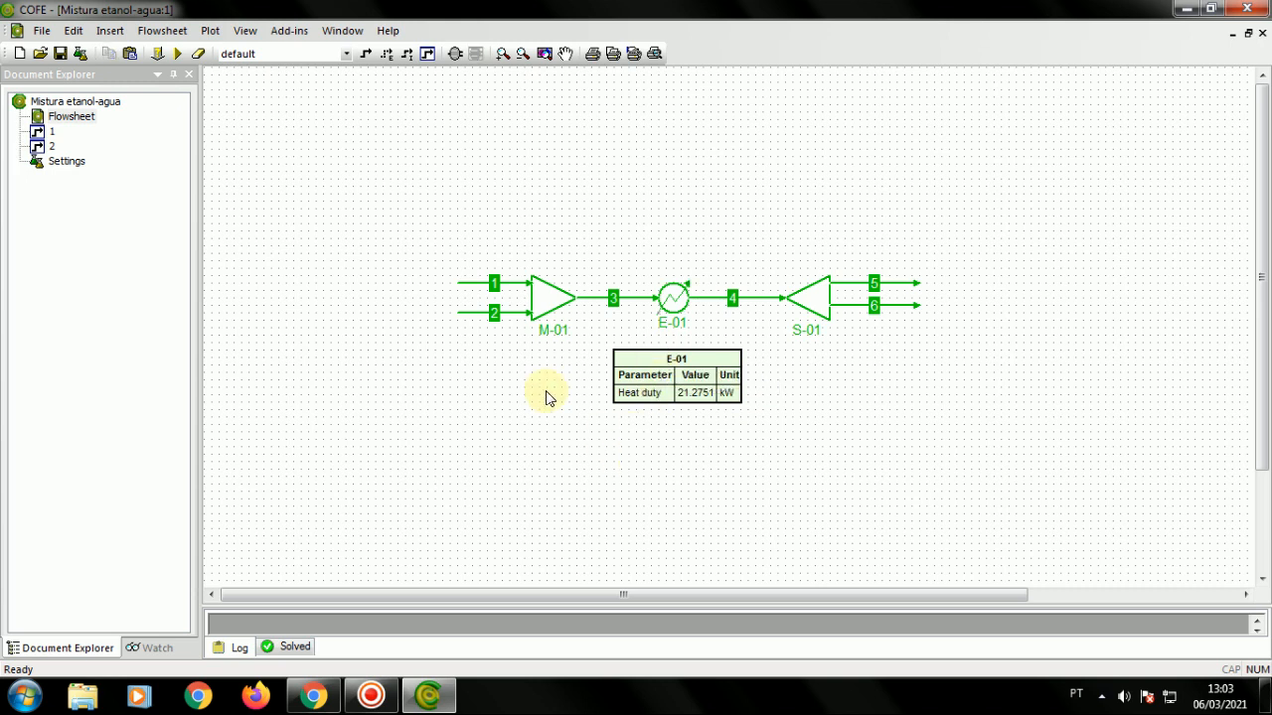
Save the flowsheet, switch to Chrome to read the exercise's questions about composition and volumetric flow, and return to COFE
left_click(63, 55)
left_click(313, 696)
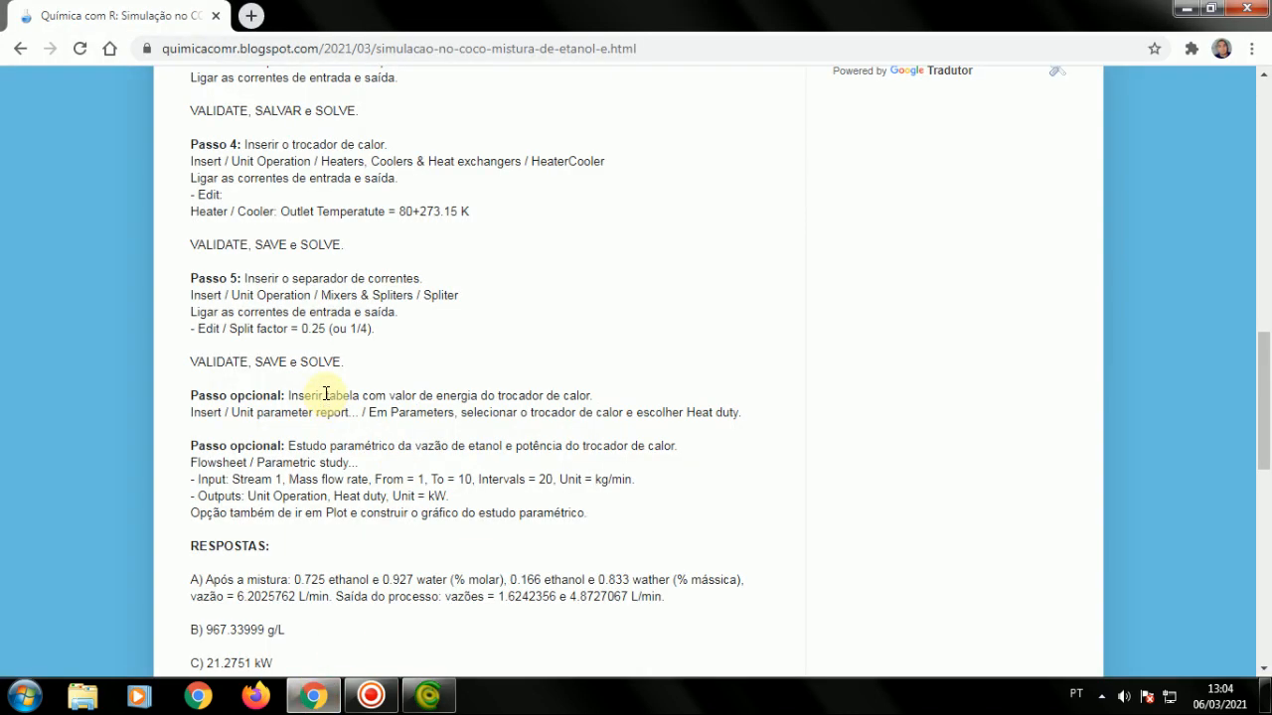
scroll(325, 394, "up", 8)
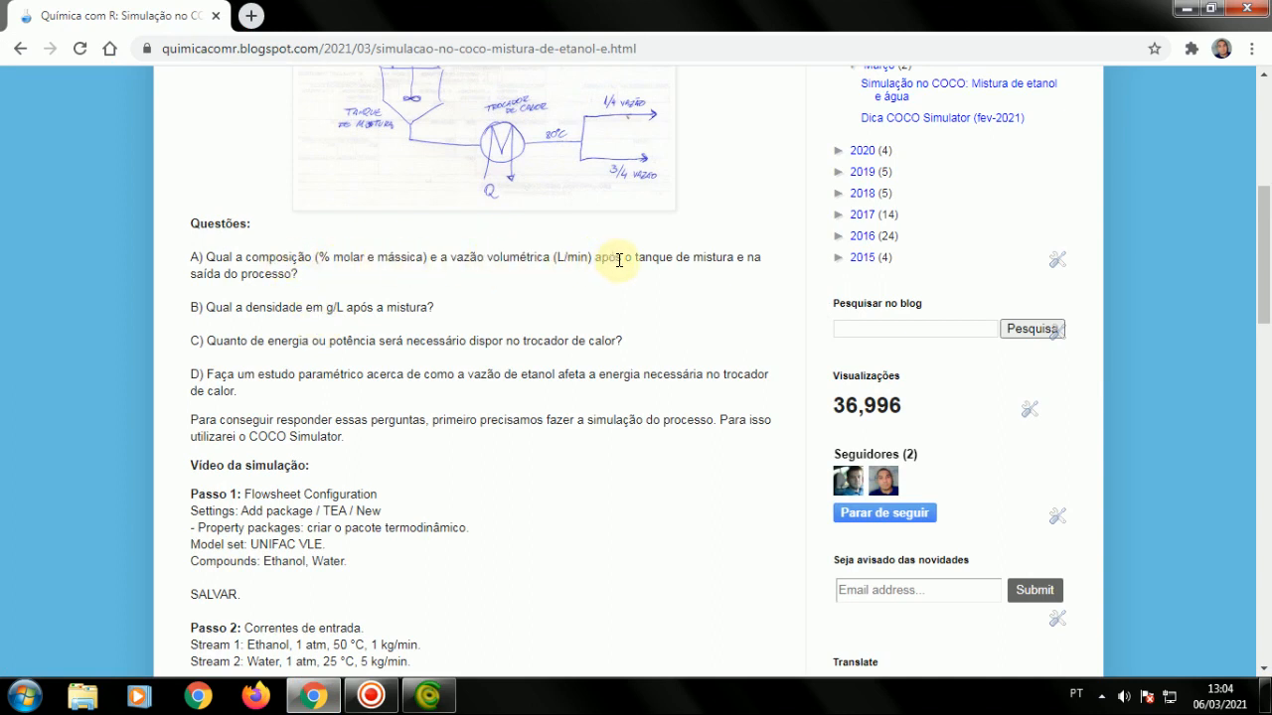
left_click(429, 695)
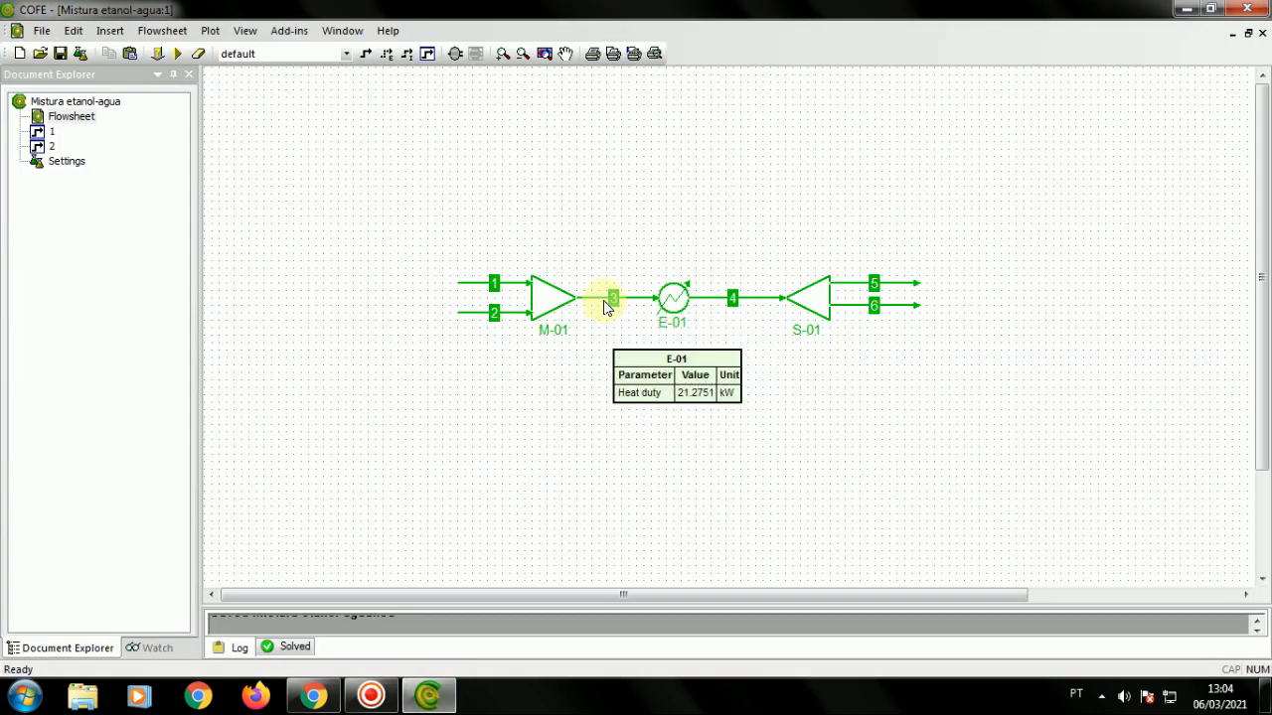
Open the properties of stream 3, the mixer's outlet, and display its composition as mass fractions
mouse_move(607, 304)
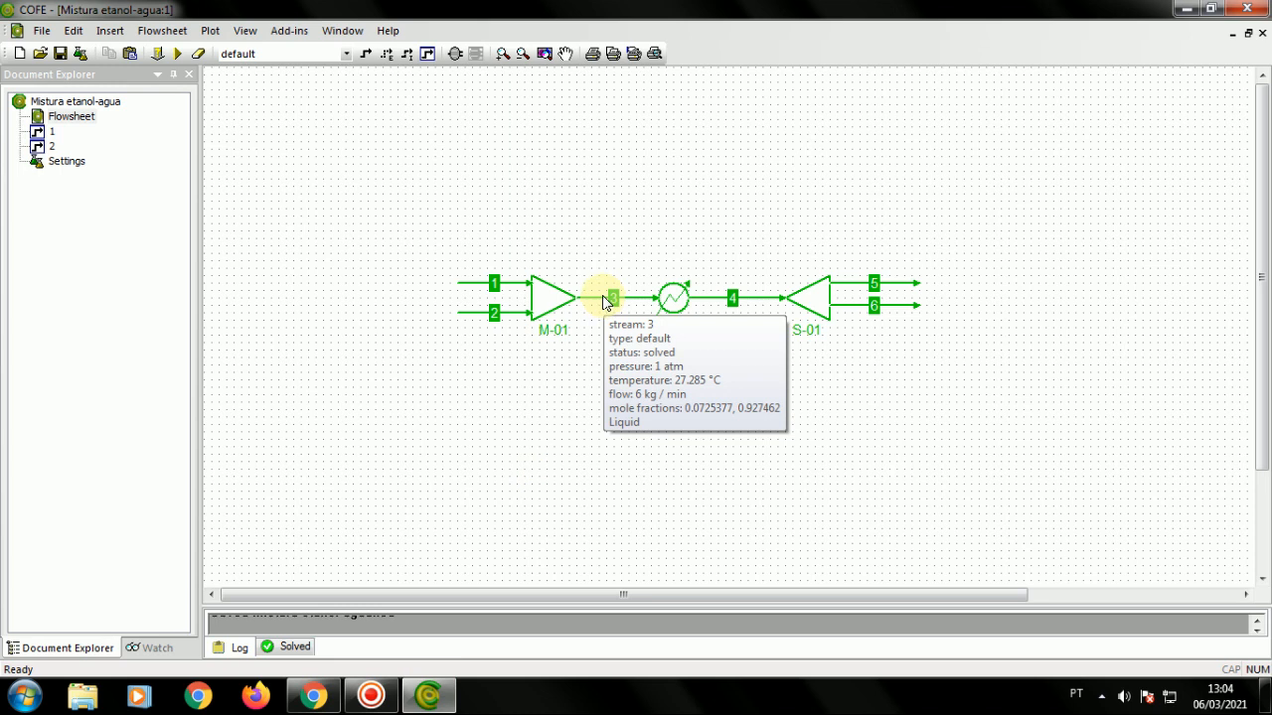
double_click(604, 298)
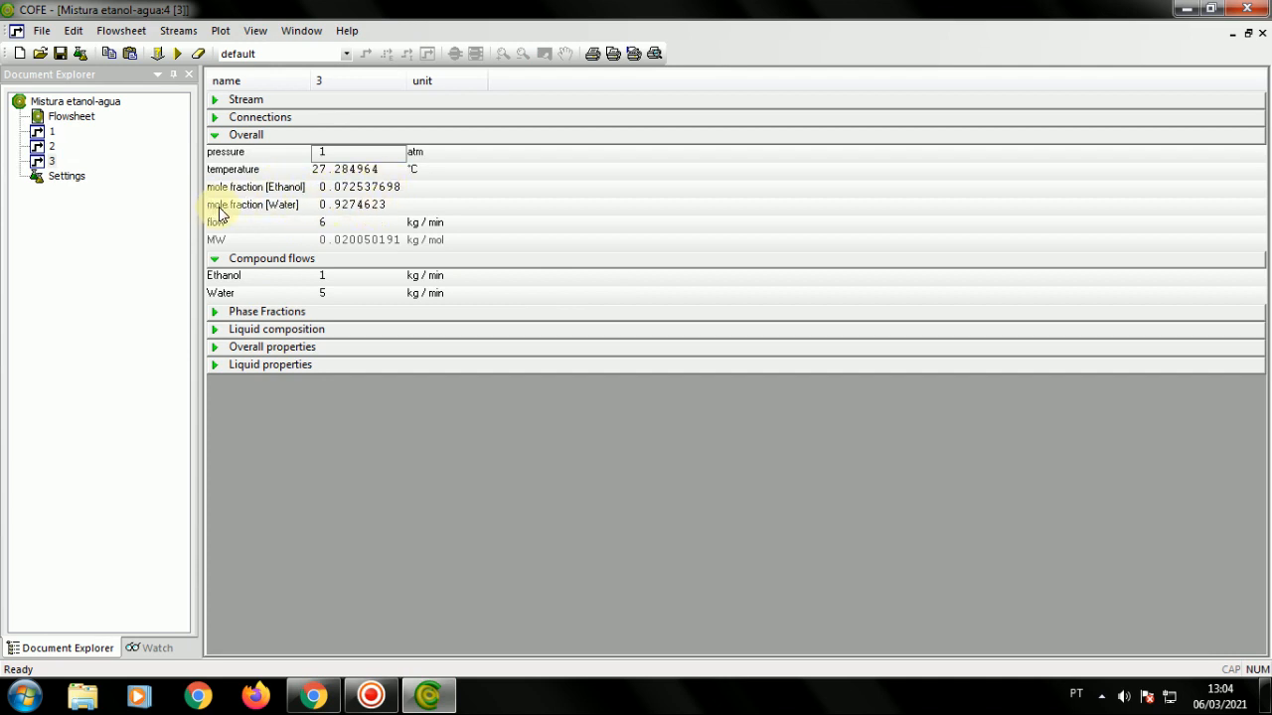
right_click(350, 210)
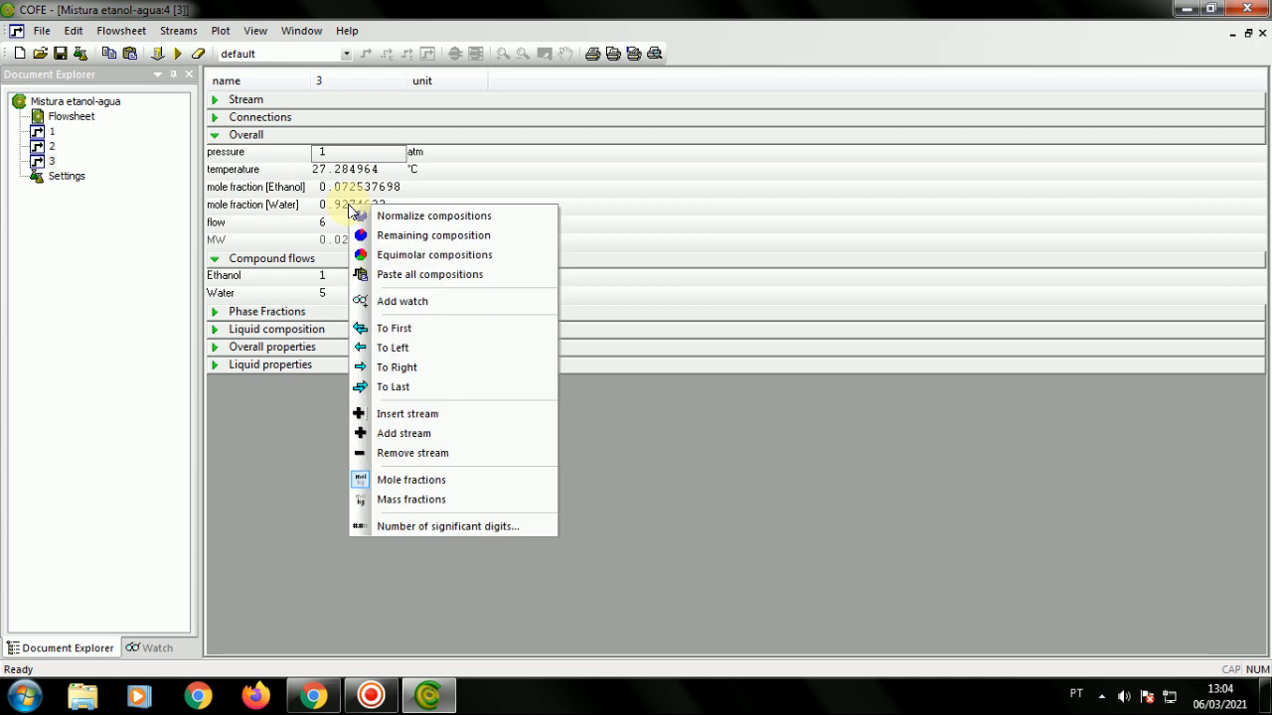
left_click(405, 500)
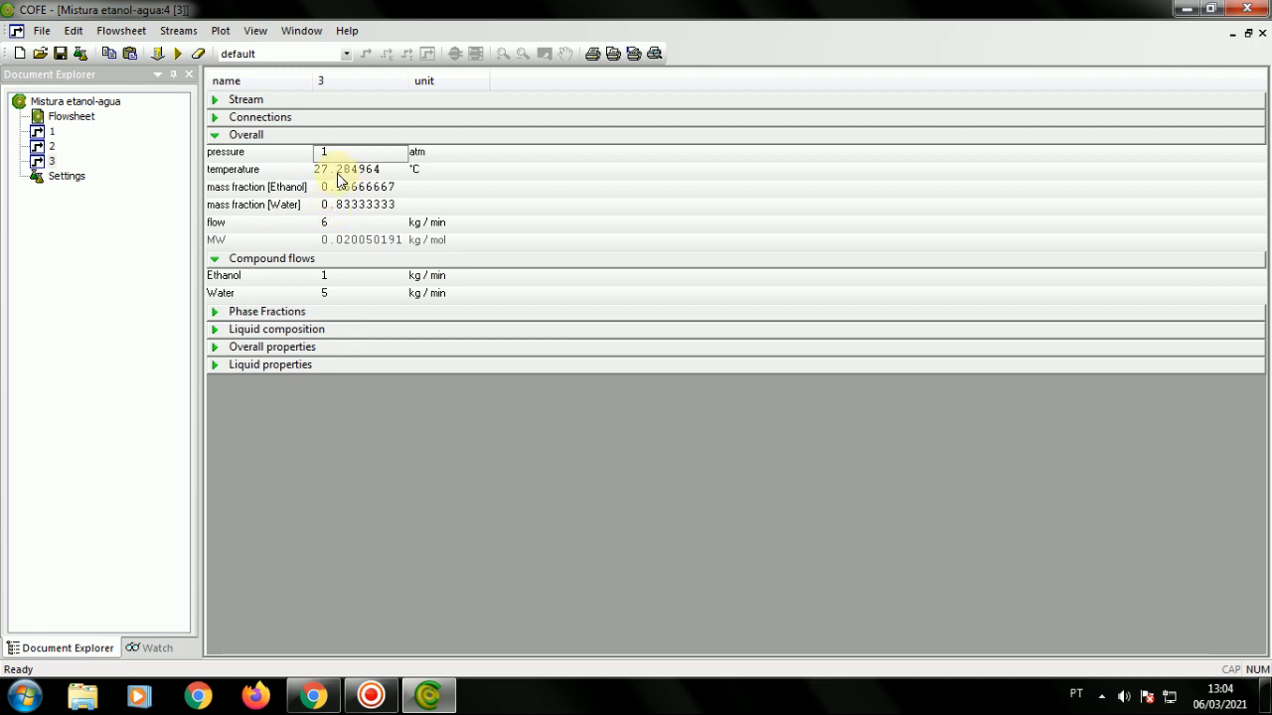
Expand stream 3's liquid composition and overall properties, and change the volume unit to l / min
left_click(212, 331)
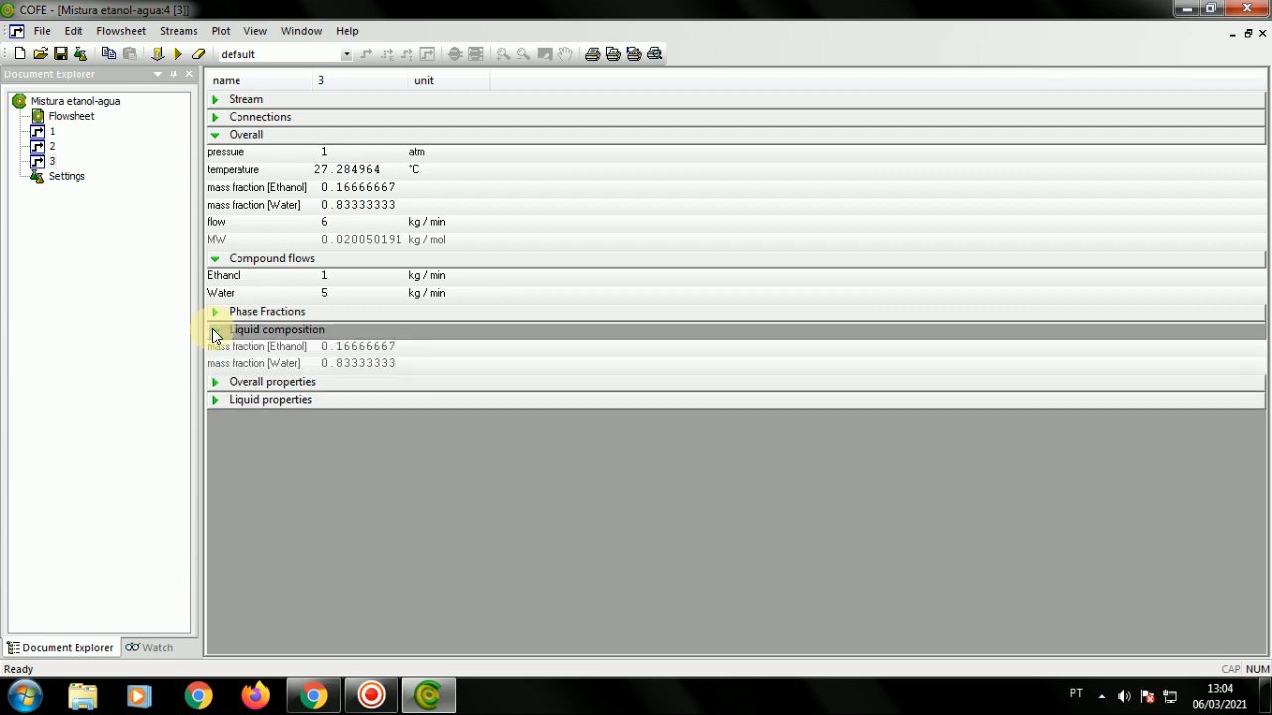
left_click(215, 385)
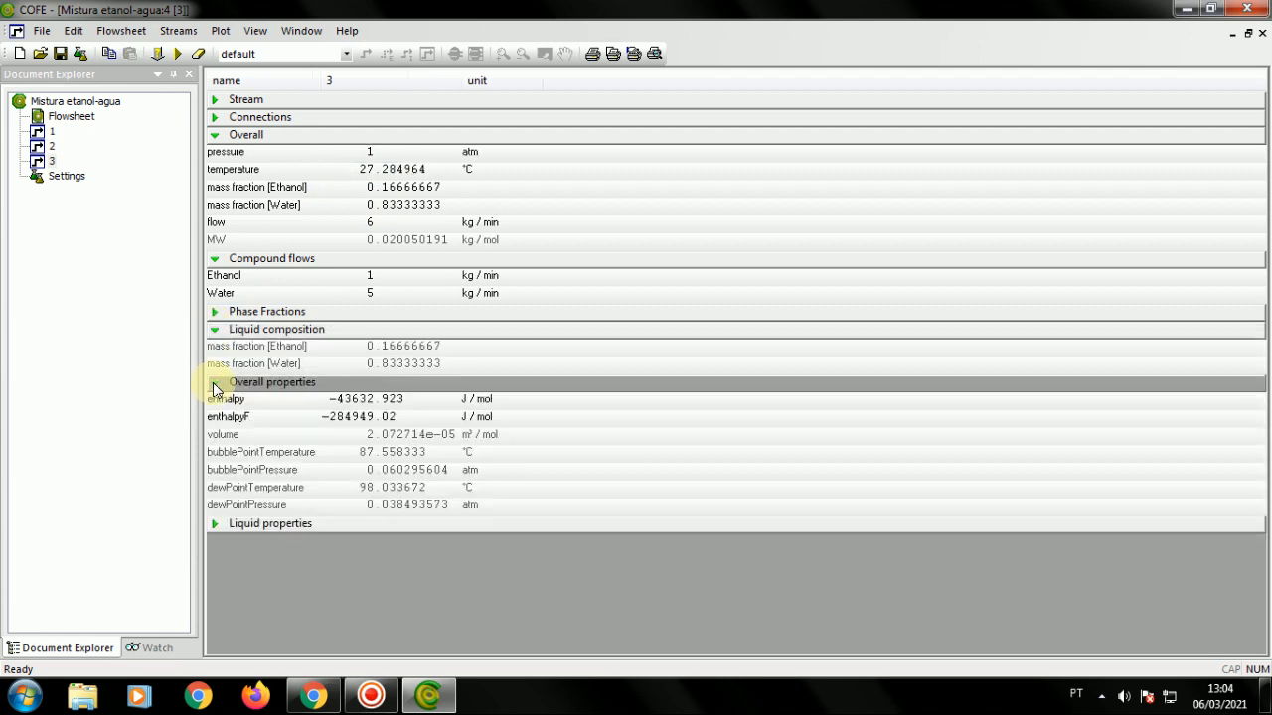
left_click(466, 435)
left_click(466, 434)
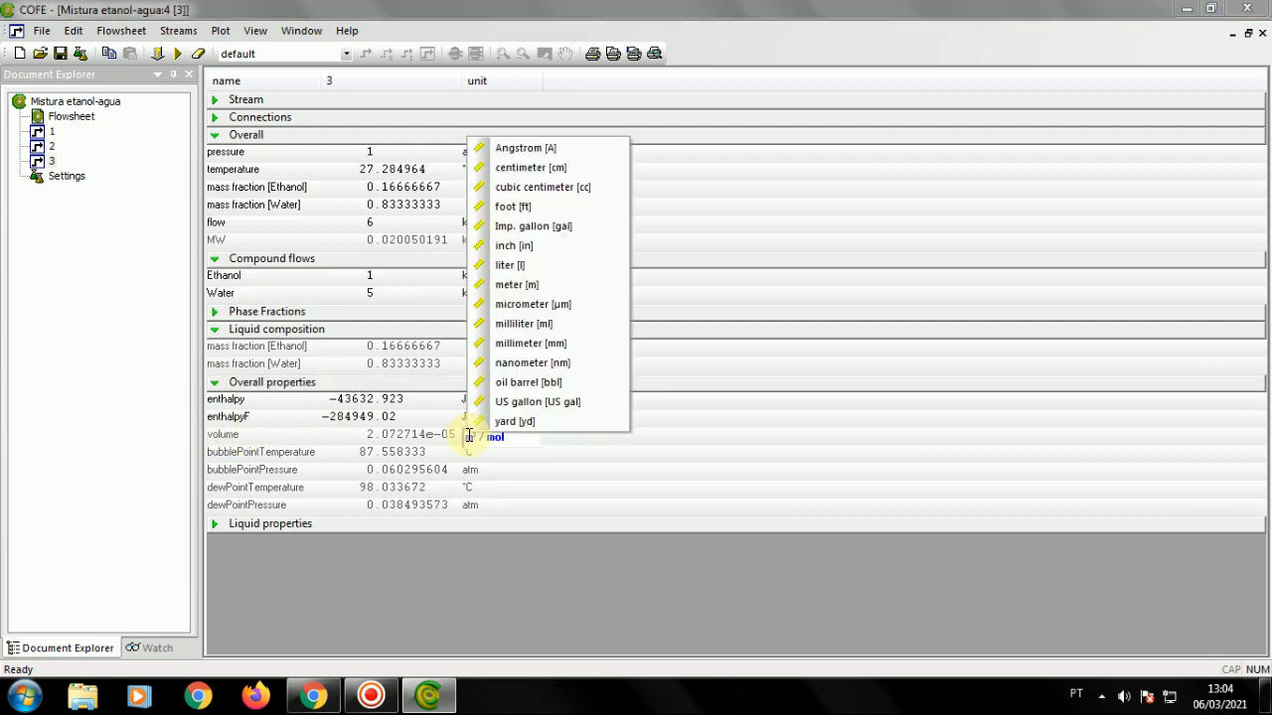
left_click(507, 266)
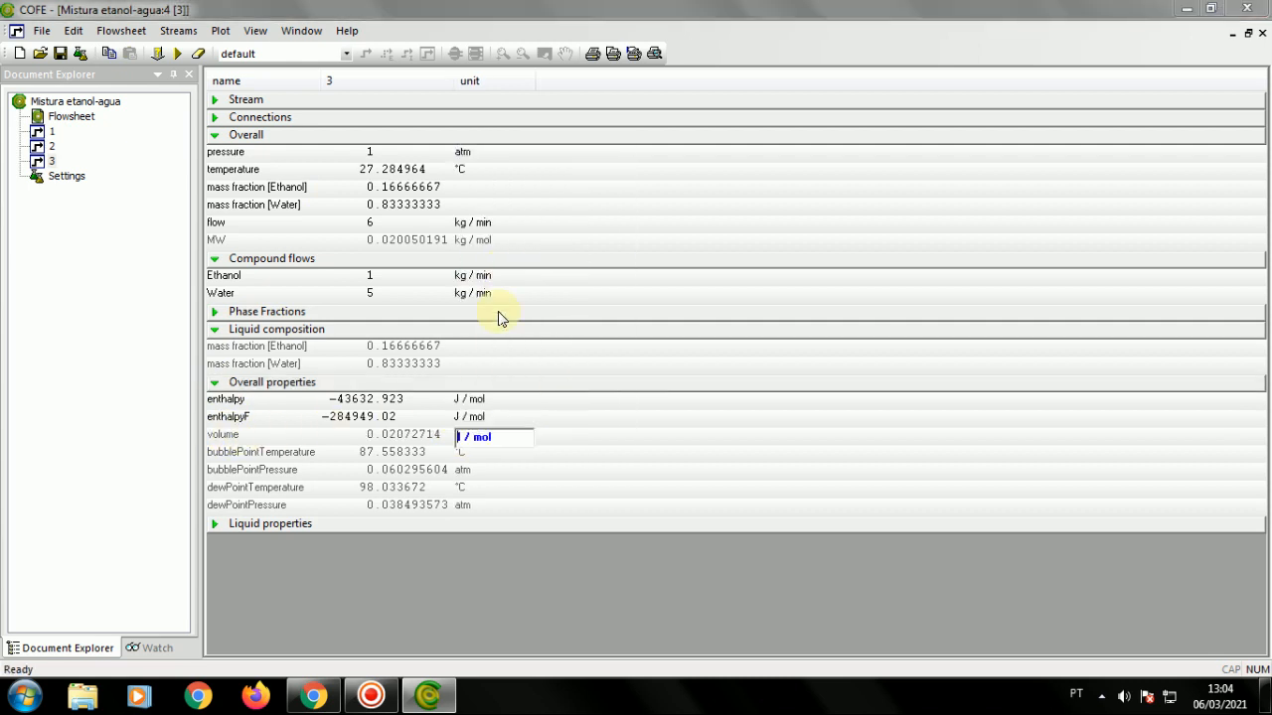
left_click(478, 437)
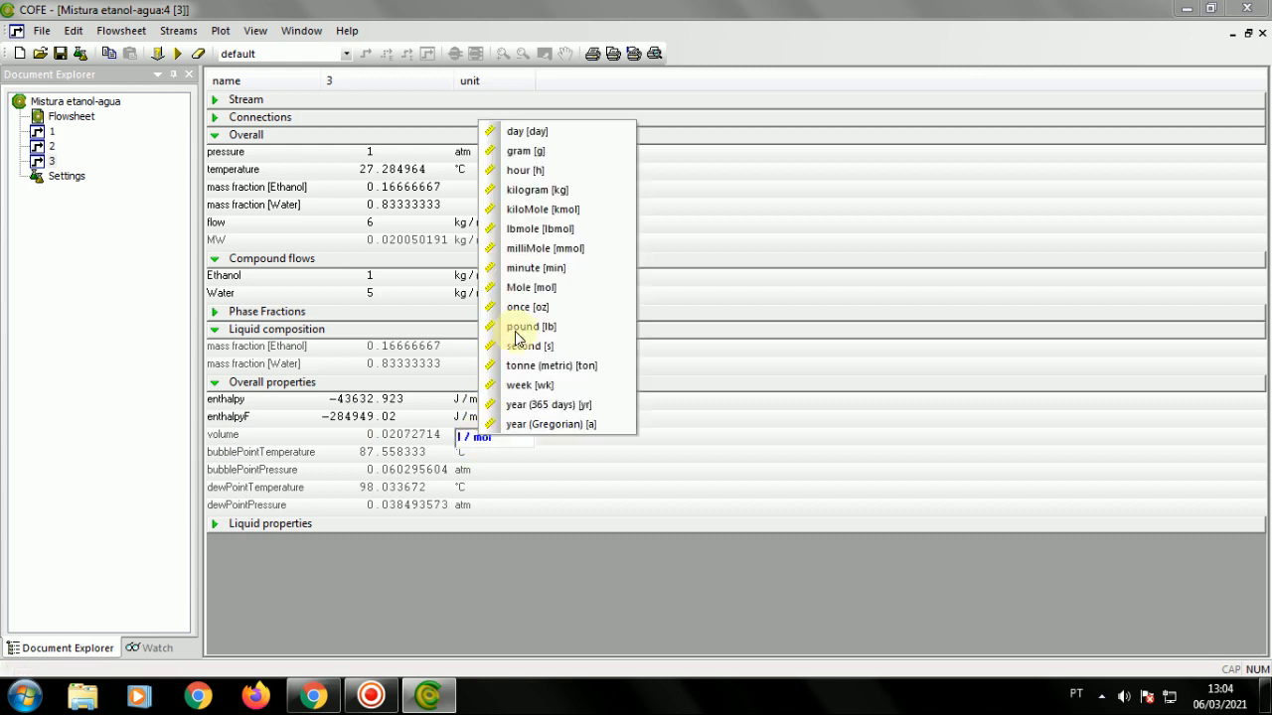
left_click(531, 268)
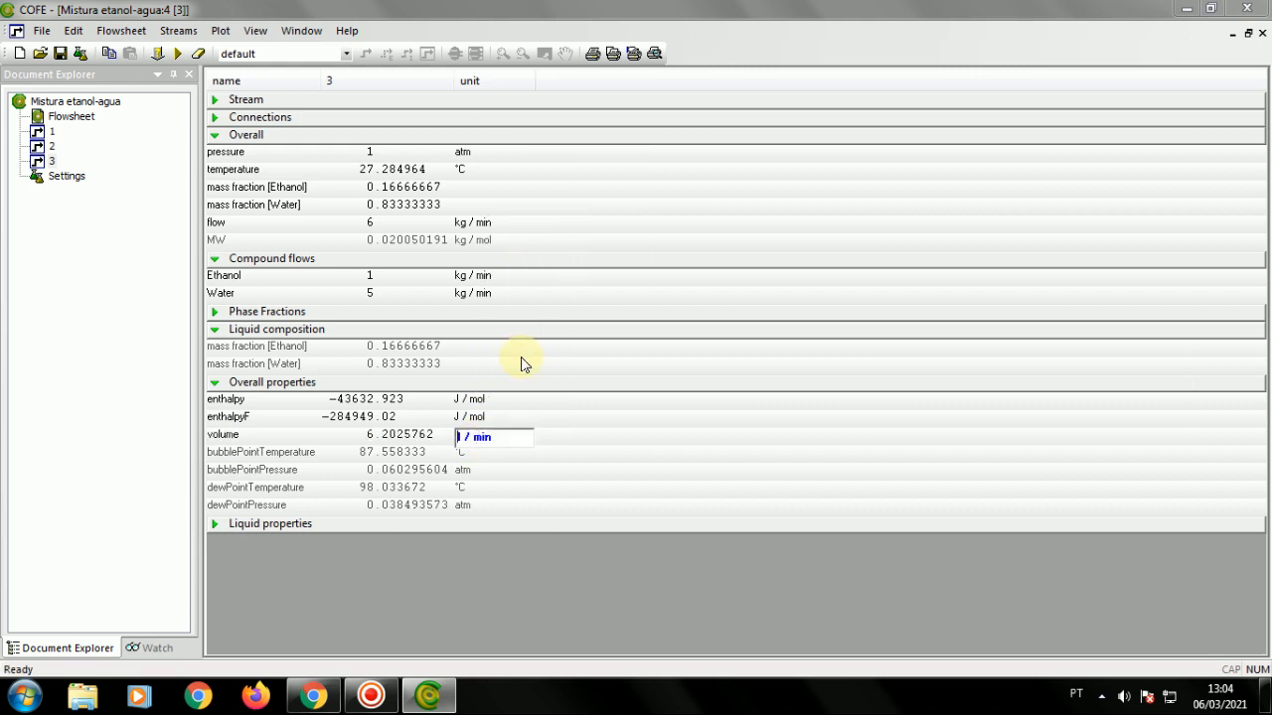
left_click(516, 592)
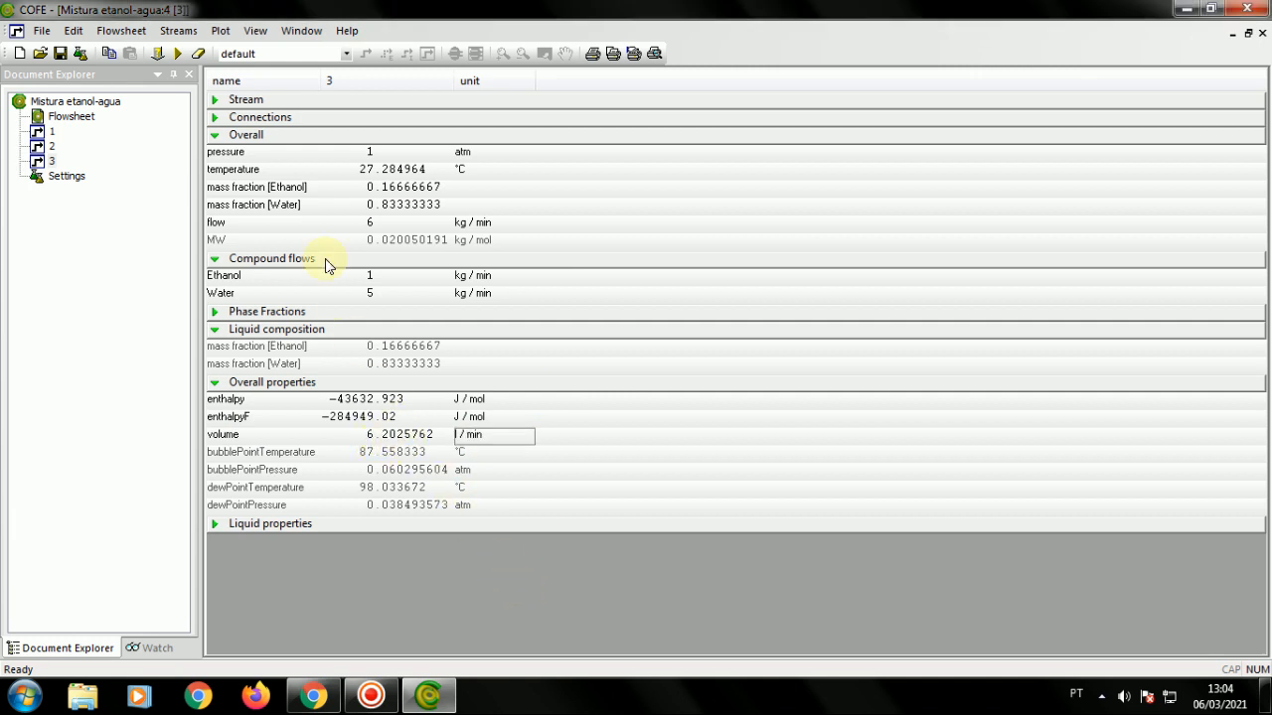
Examine the composition and volumetric flow of splitter outlet streams 5 and 6, then return to the flowsheet
double_click(69, 117)
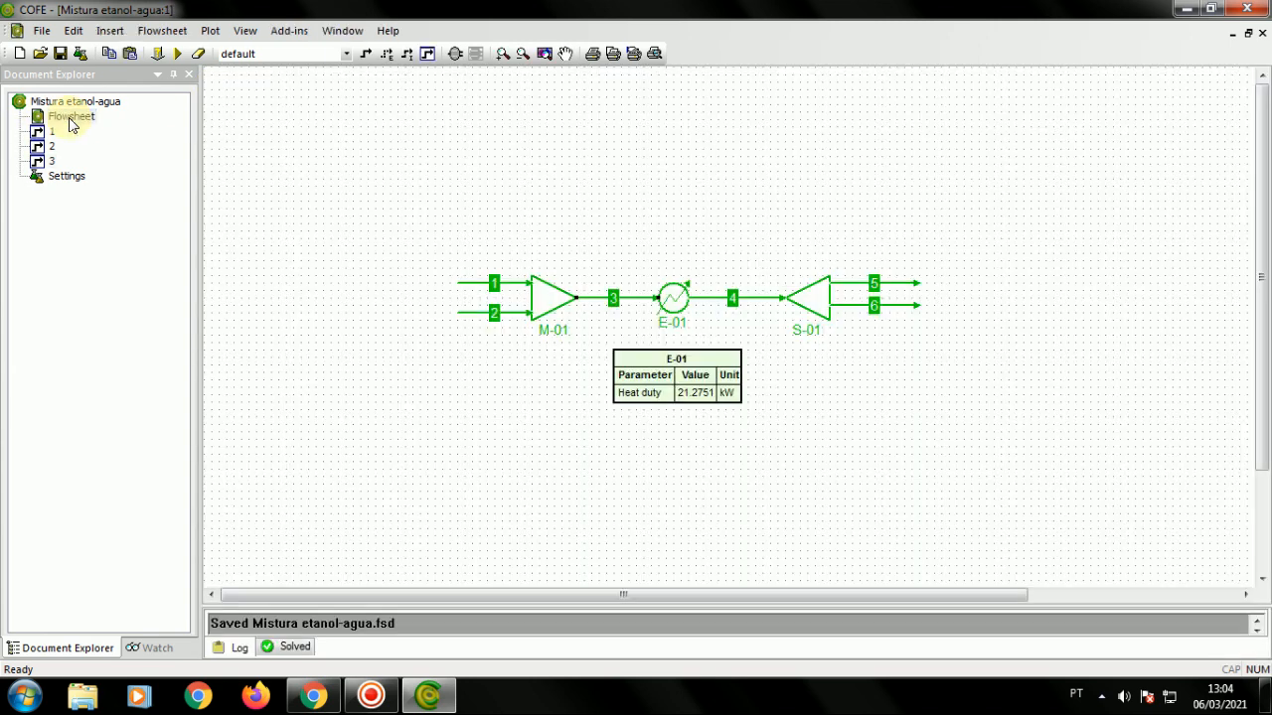
mouse_move(889, 292)
double_click(887, 286)
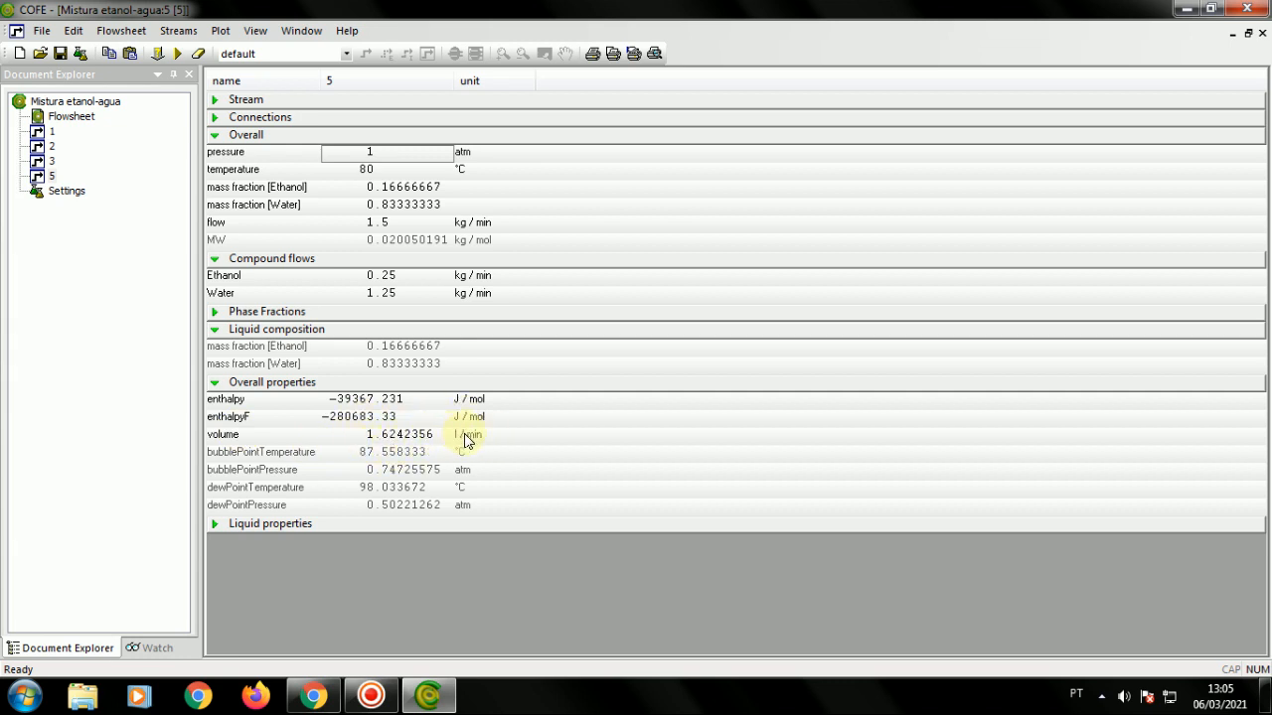
double_click(71, 116)
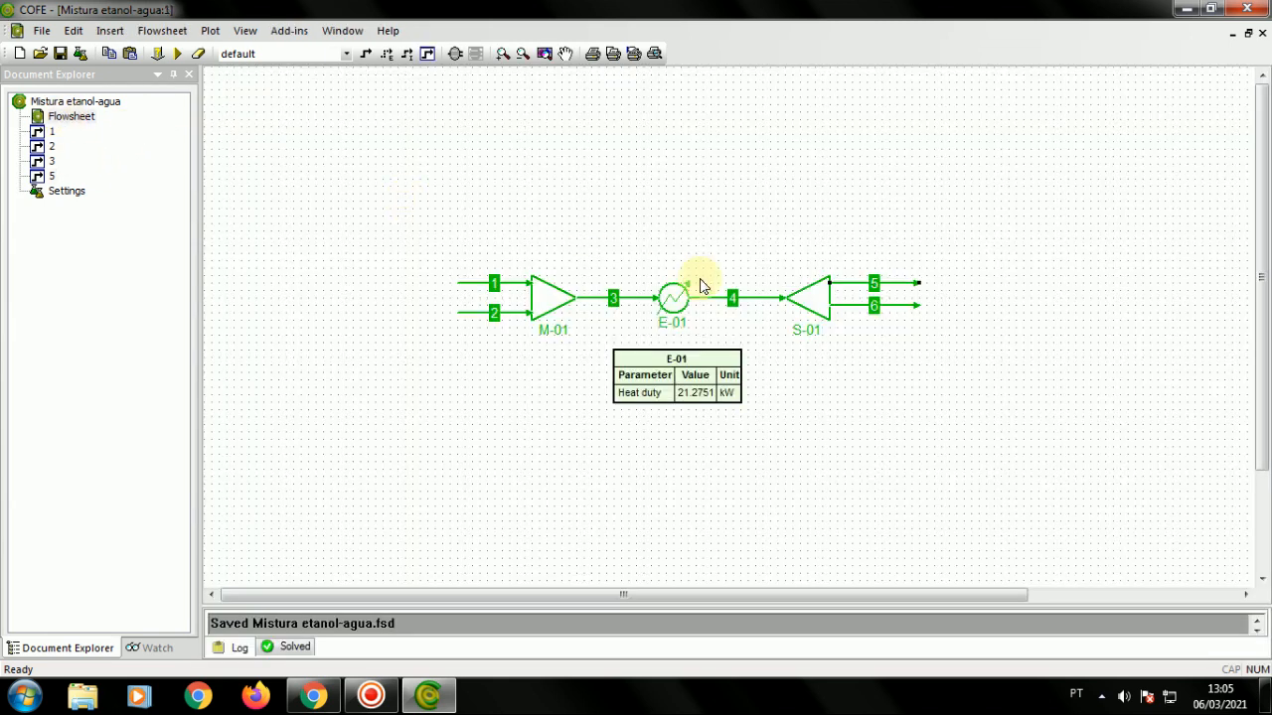
double_click(863, 305)
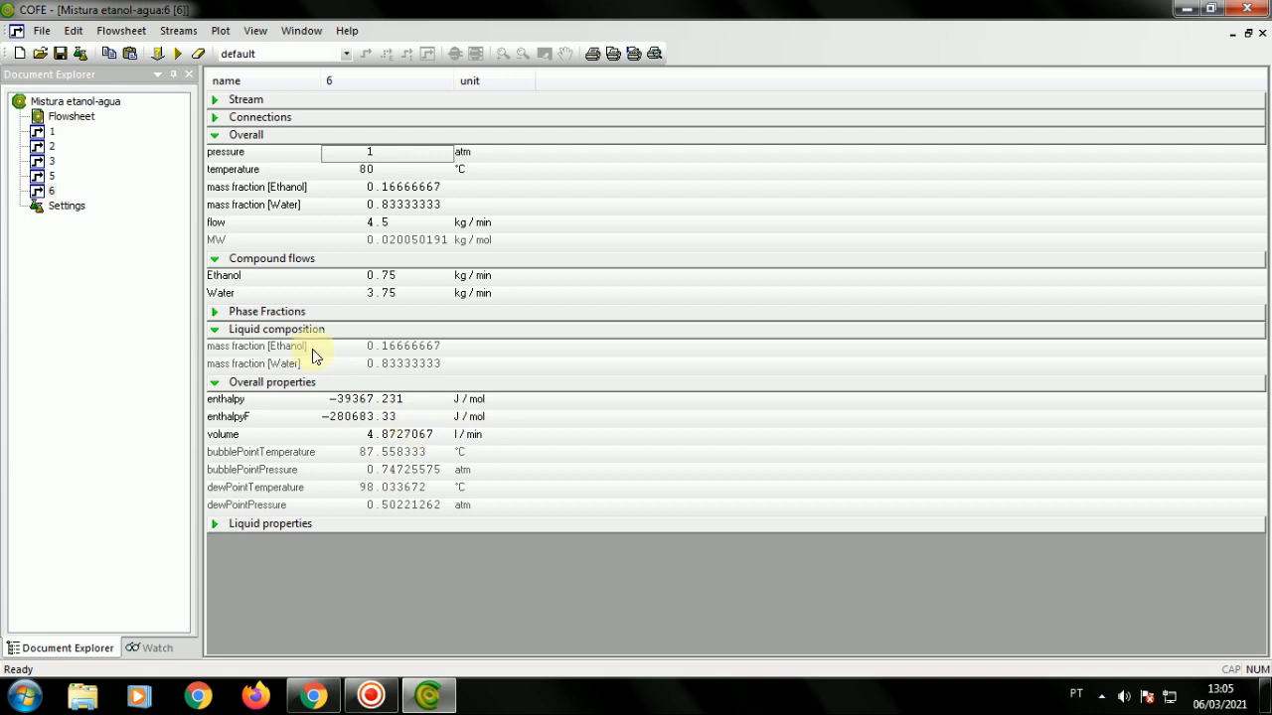
double_click(82, 117)
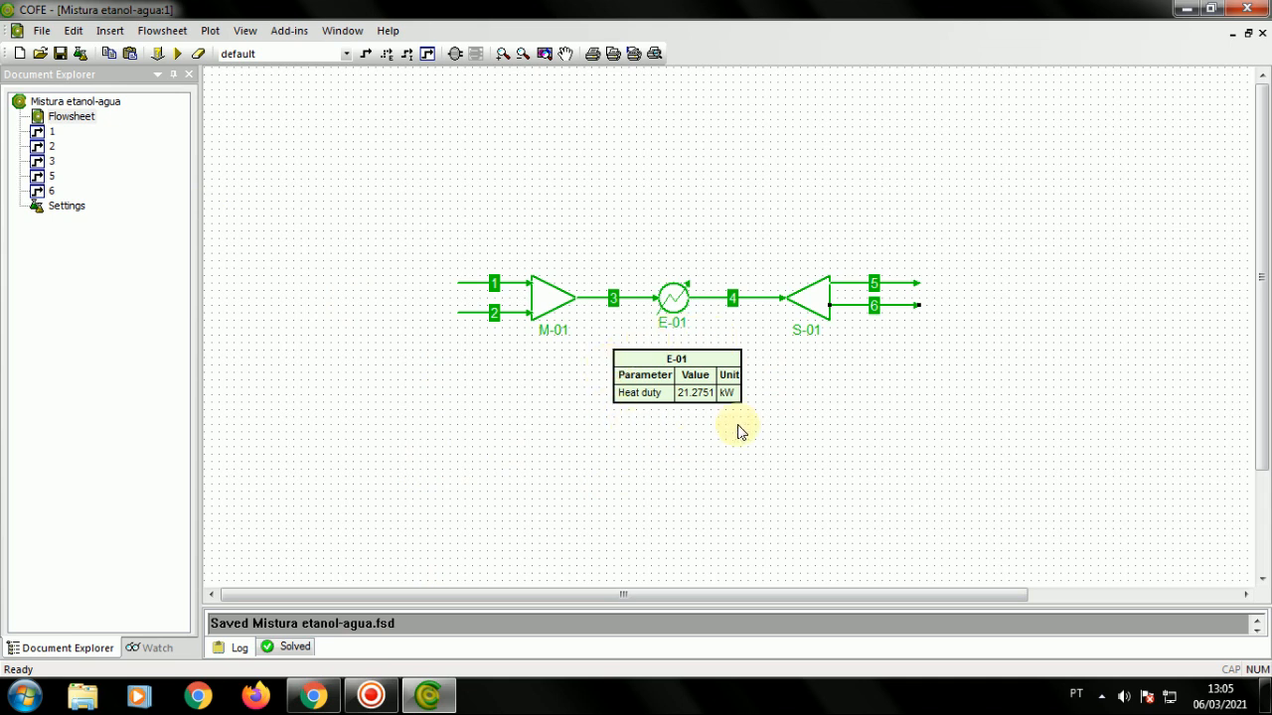
Reread the questions on the exercise page in Chrome, return to COFE and expand the liquid properties of stream 3
left_click(313, 695)
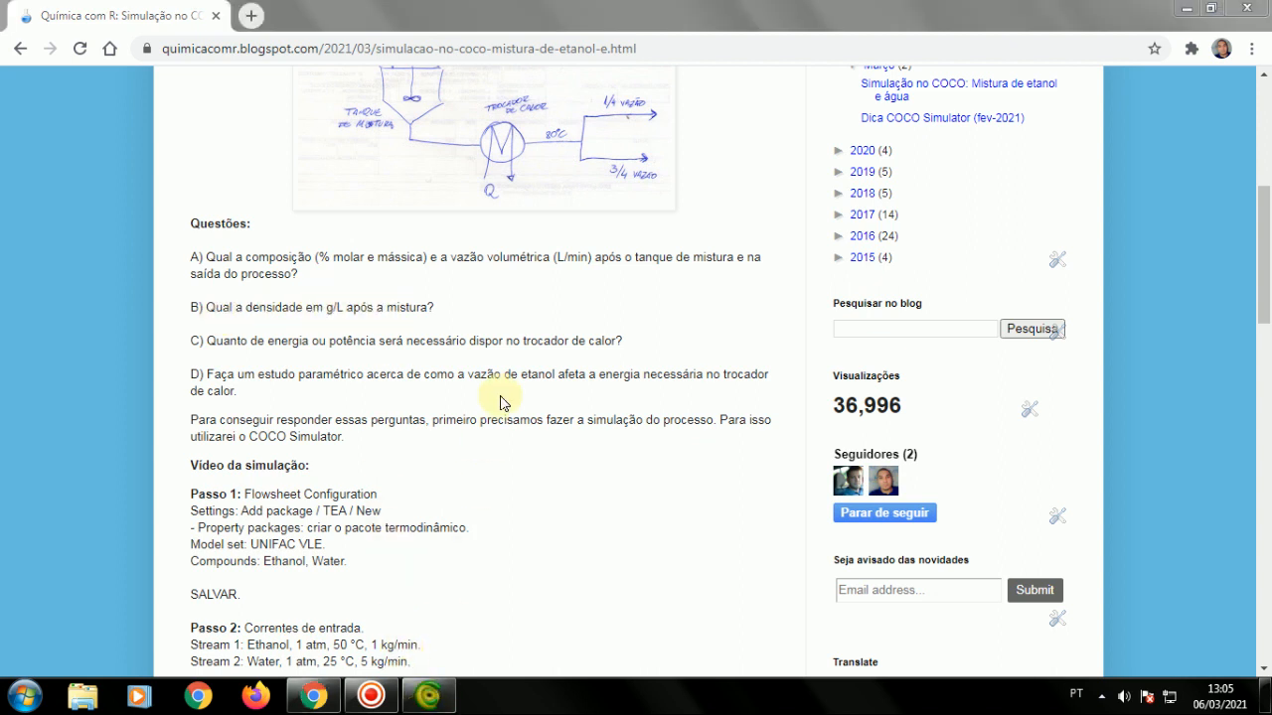
left_click(431, 695)
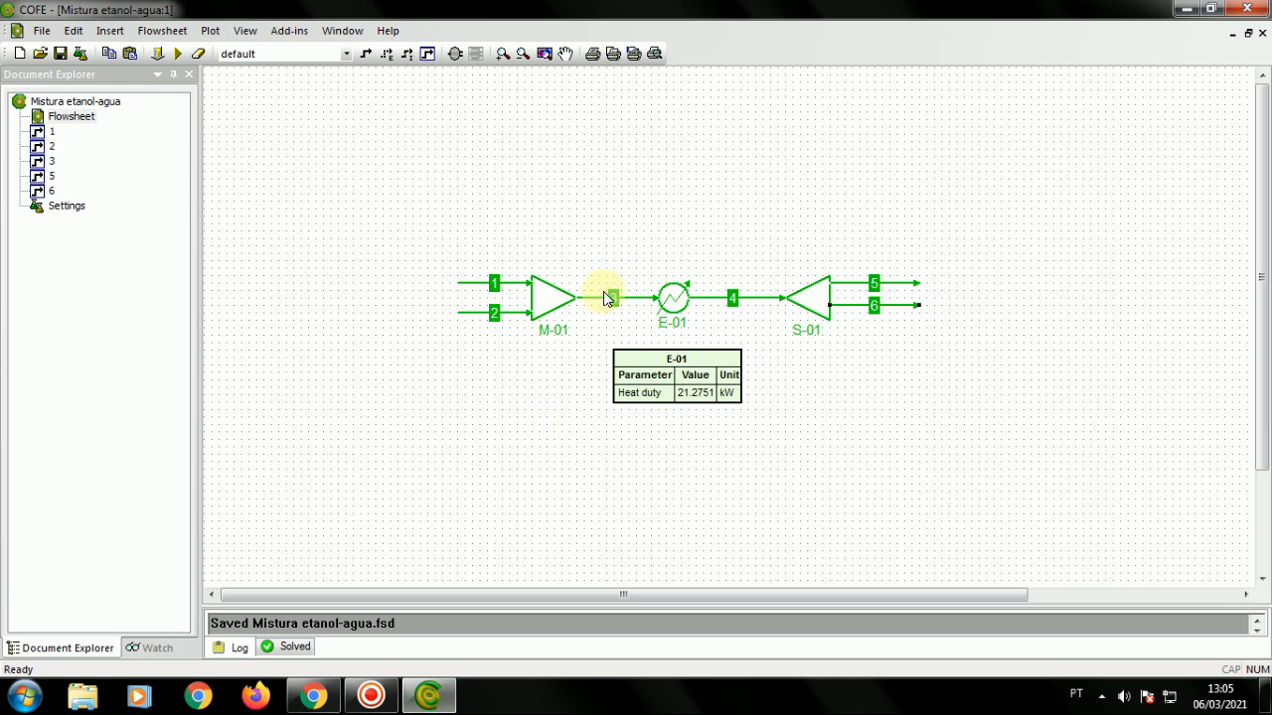
double_click(53, 161)
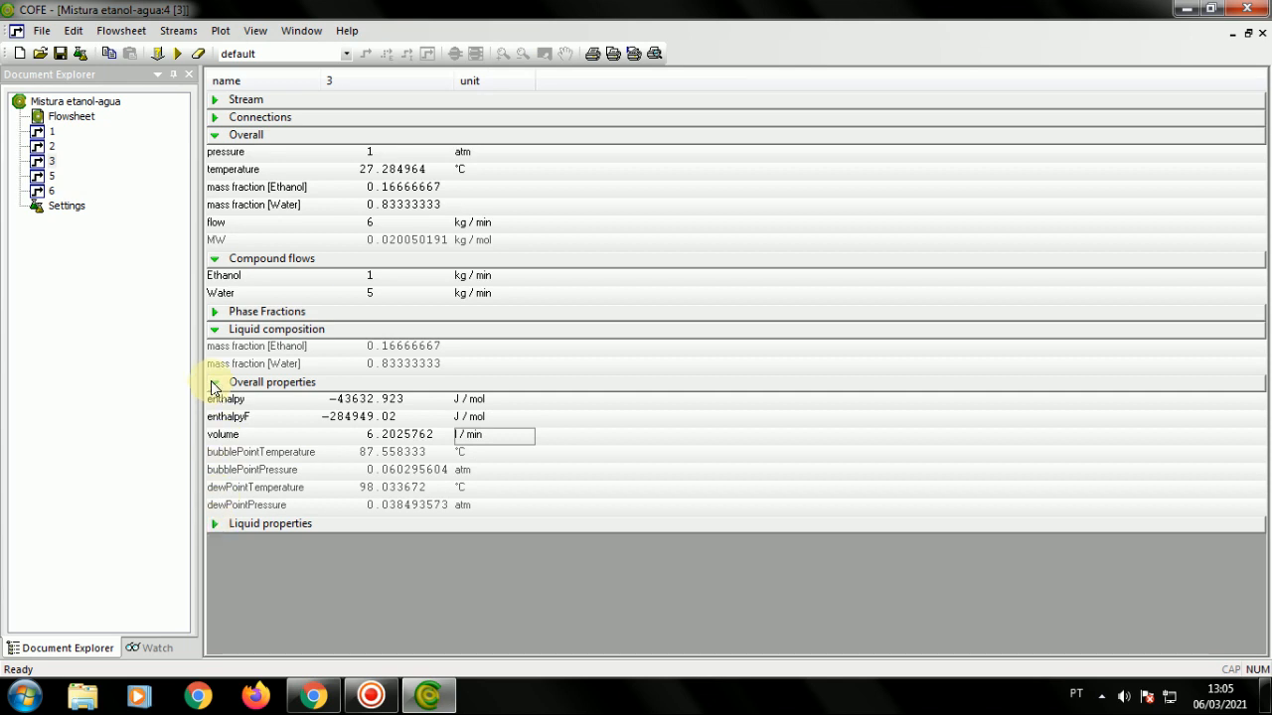
left_click(215, 383)
left_click(216, 402)
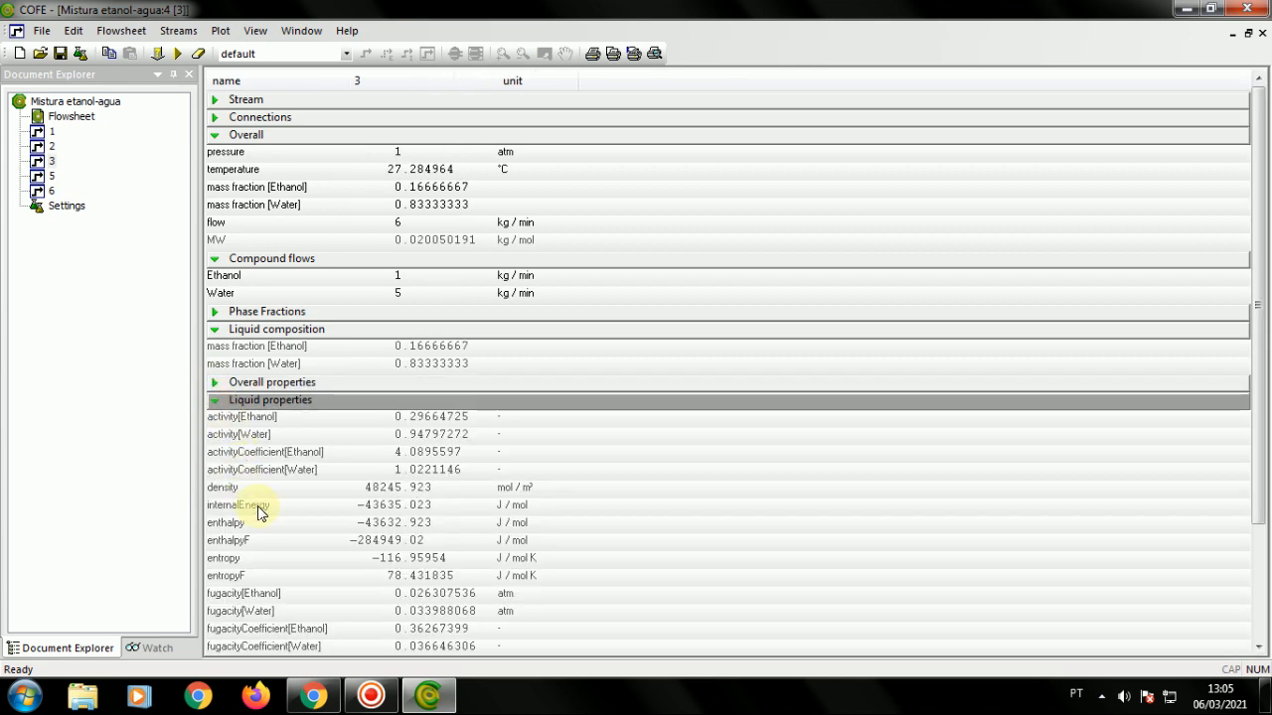
Change the unit of stream 3's liquid density to g / l
left_click(497, 493)
left_click(502, 494)
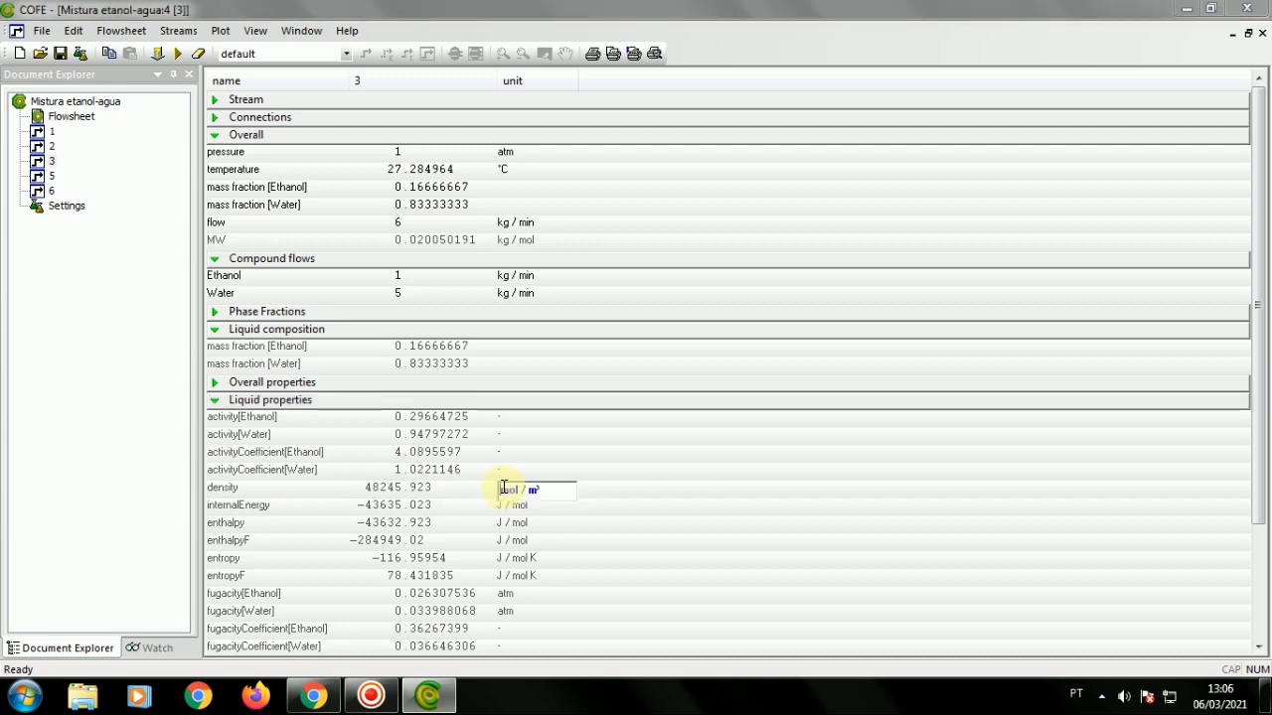
left_click(504, 494)
left_click(522, 497)
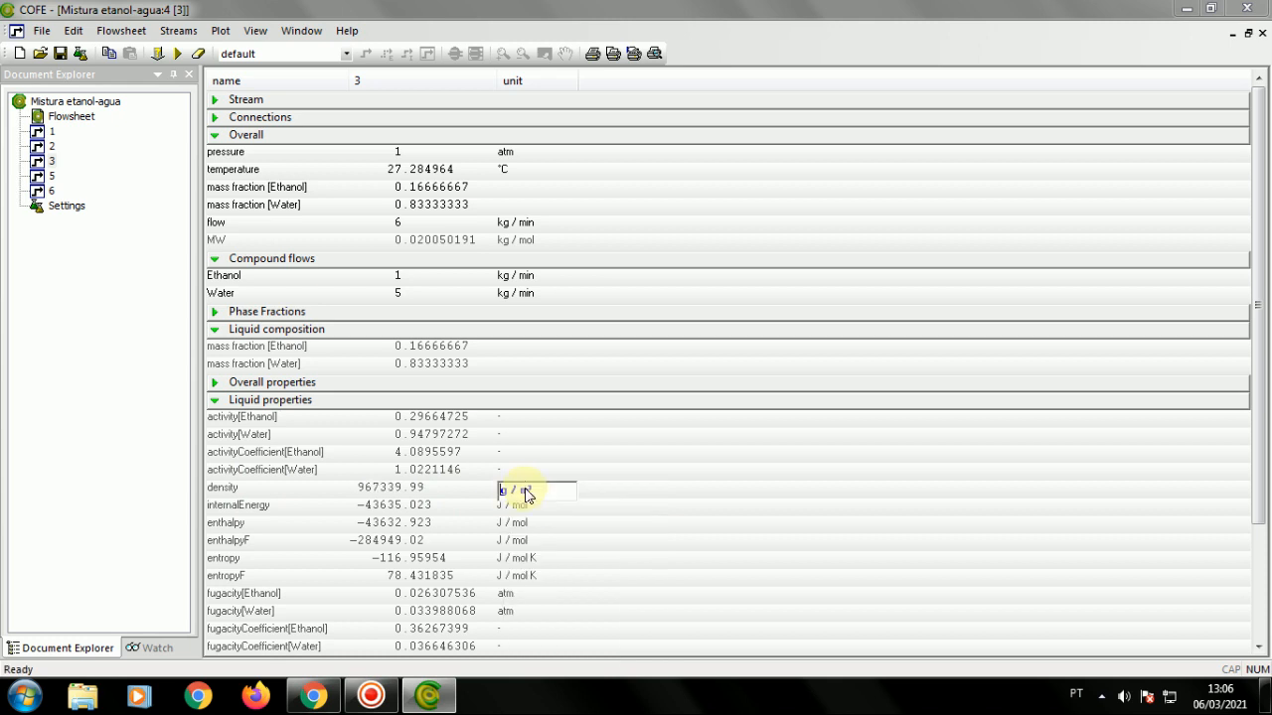
left_click(526, 497)
left_click(585, 320)
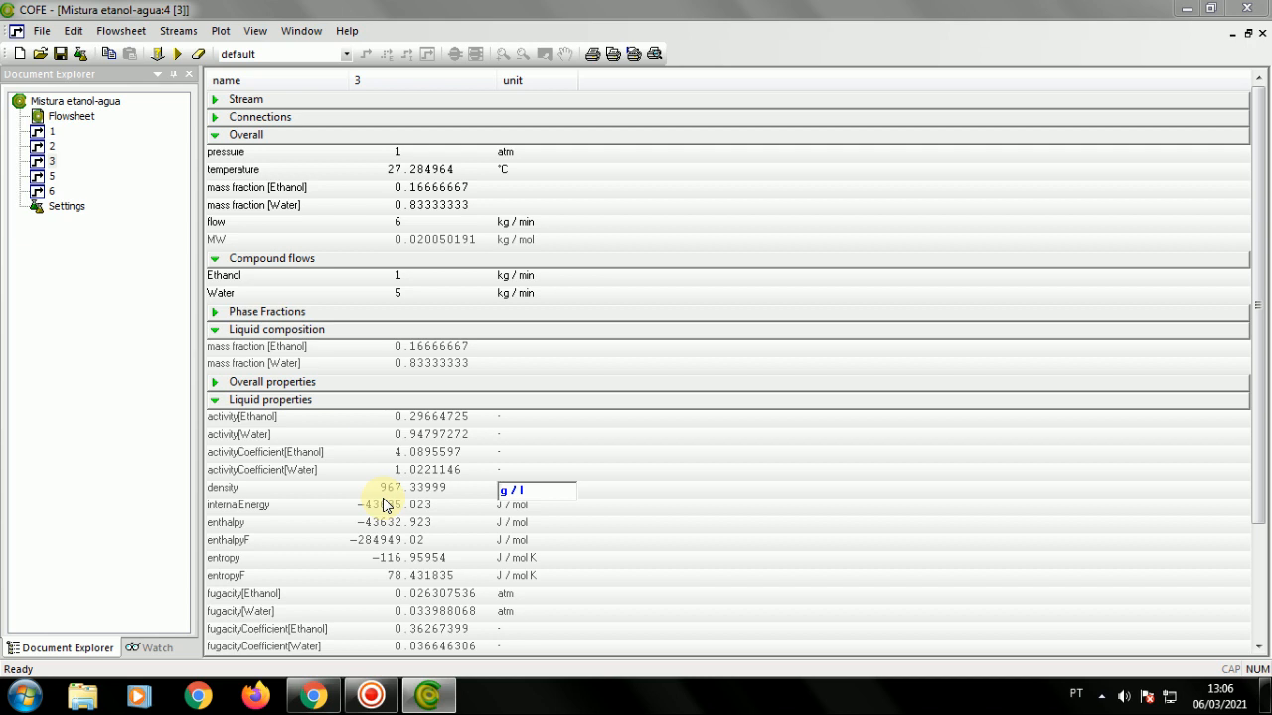
left_click(728, 508)
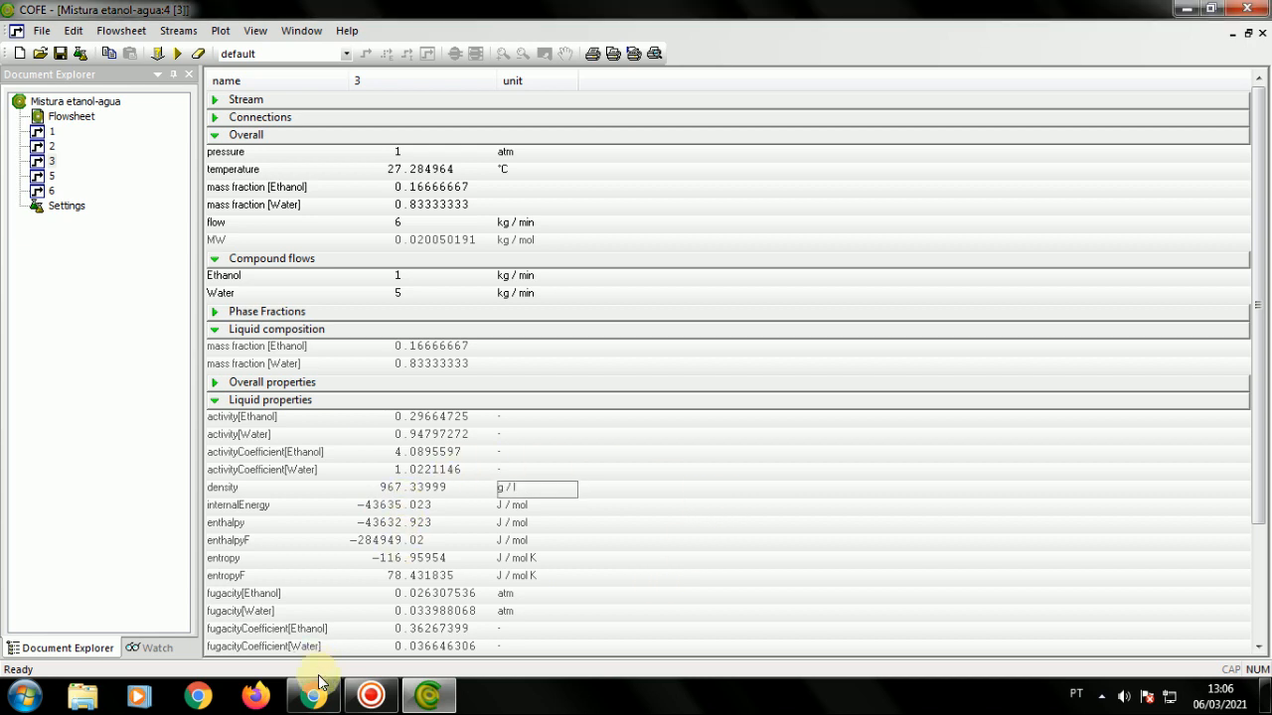
Return to the flowsheet, read the parametric study question on the exercise page in Chrome, and go back to COFE
double_click(70, 117)
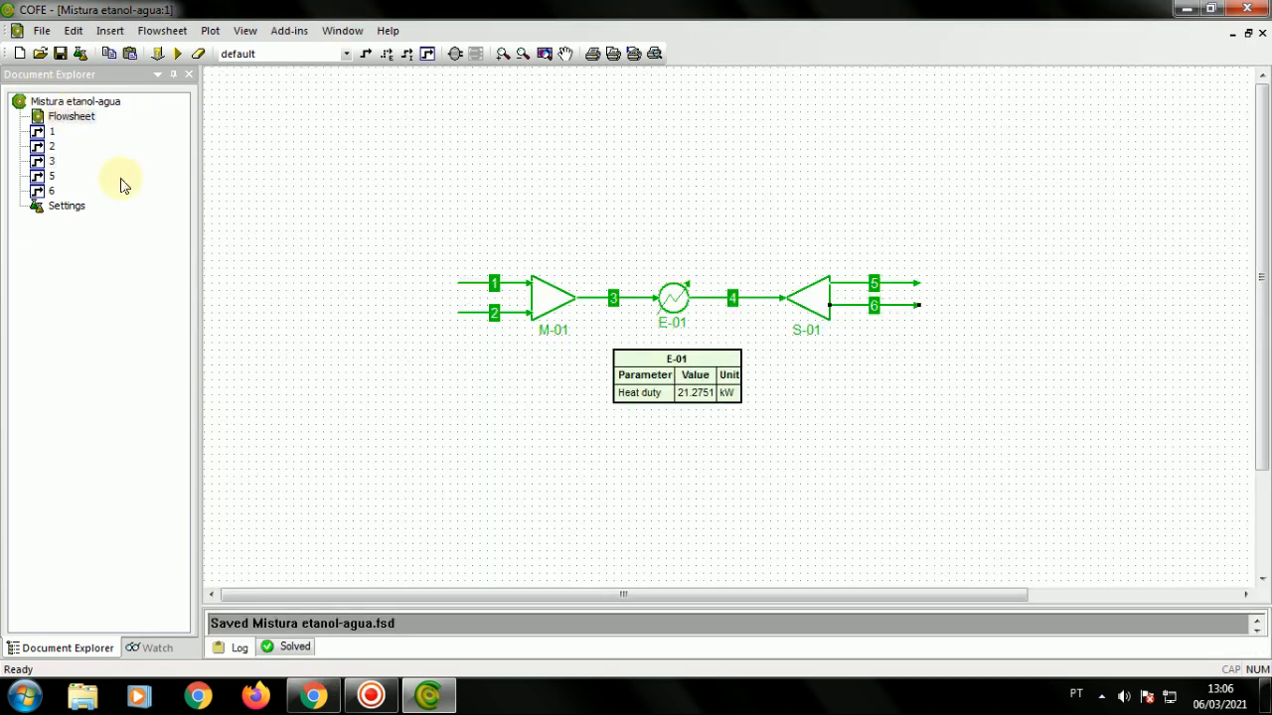
left_click(316, 697)
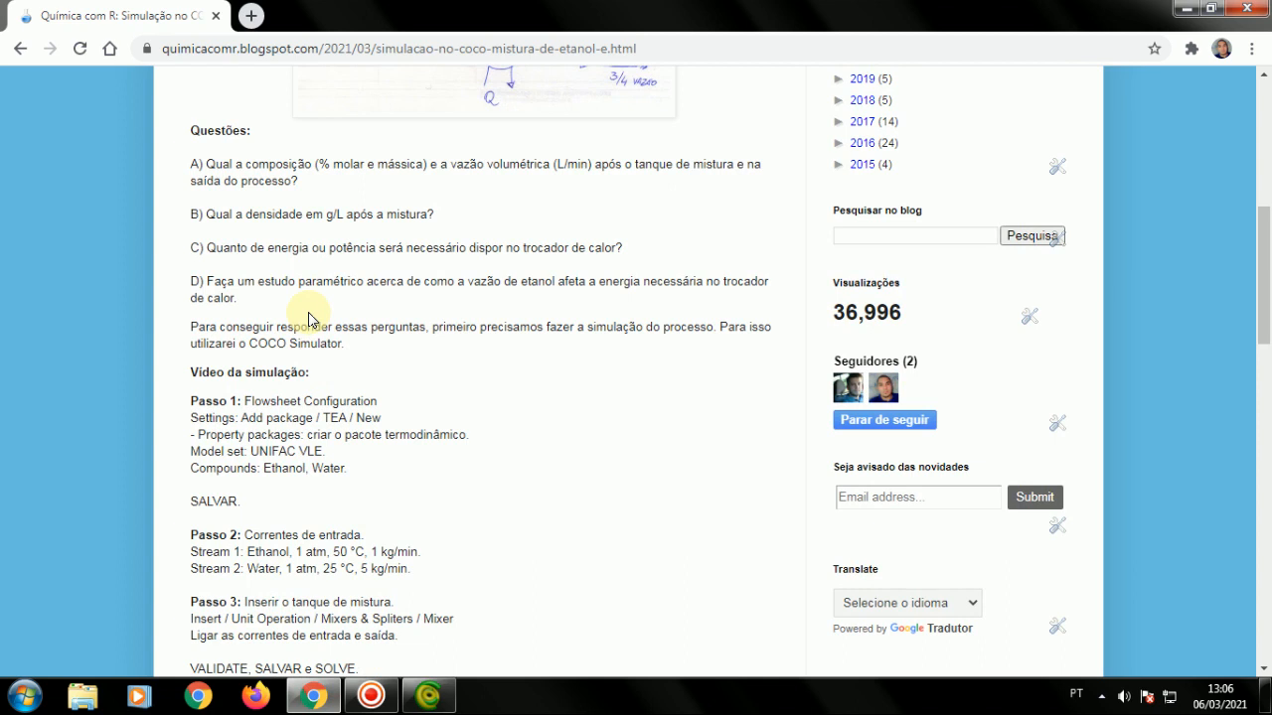
left_click(428, 695)
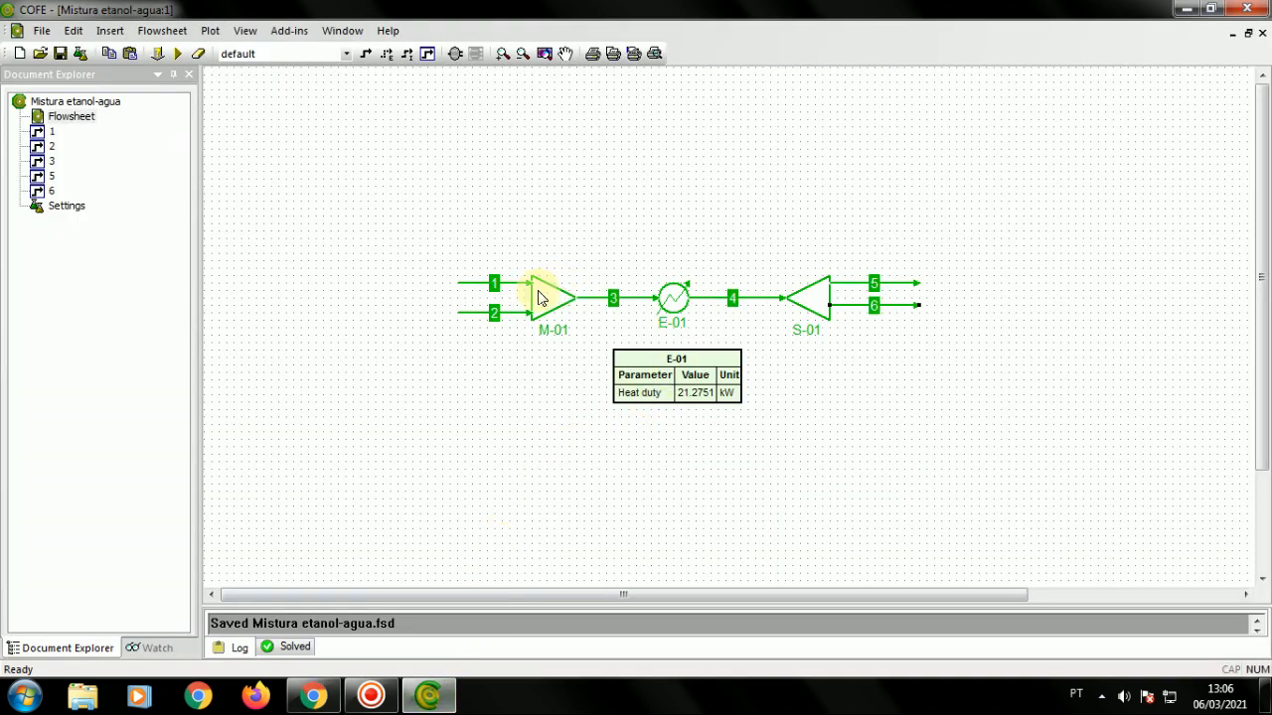
Set the ethanol compound flow of stream 1 to 2 kg / min and solve the flowsheet again
mouse_move(506, 289)
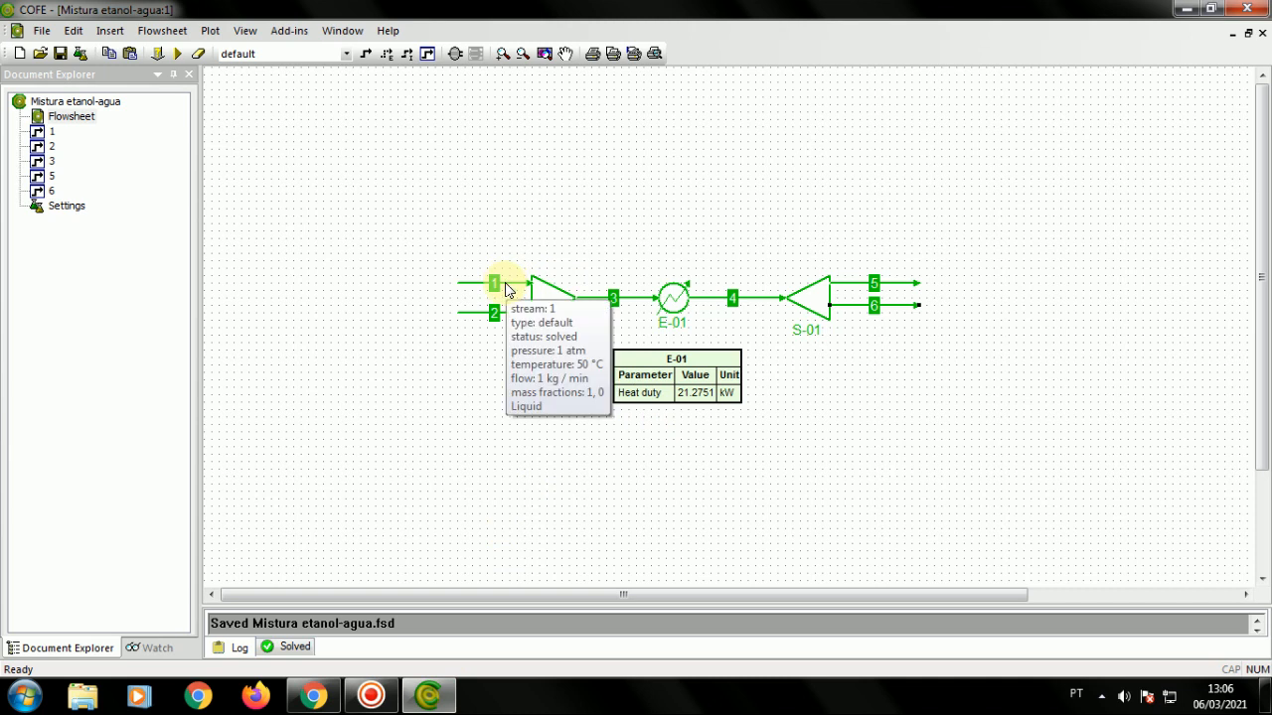
double_click(506, 289)
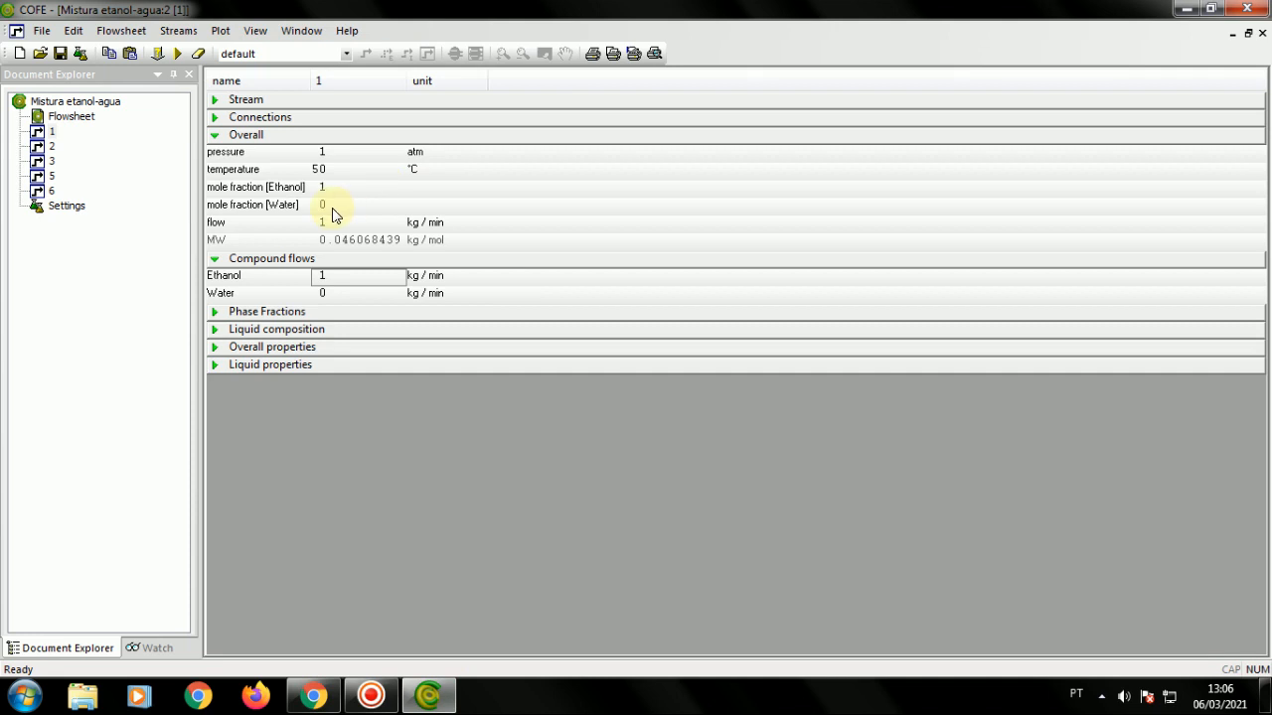
double_click(68, 119)
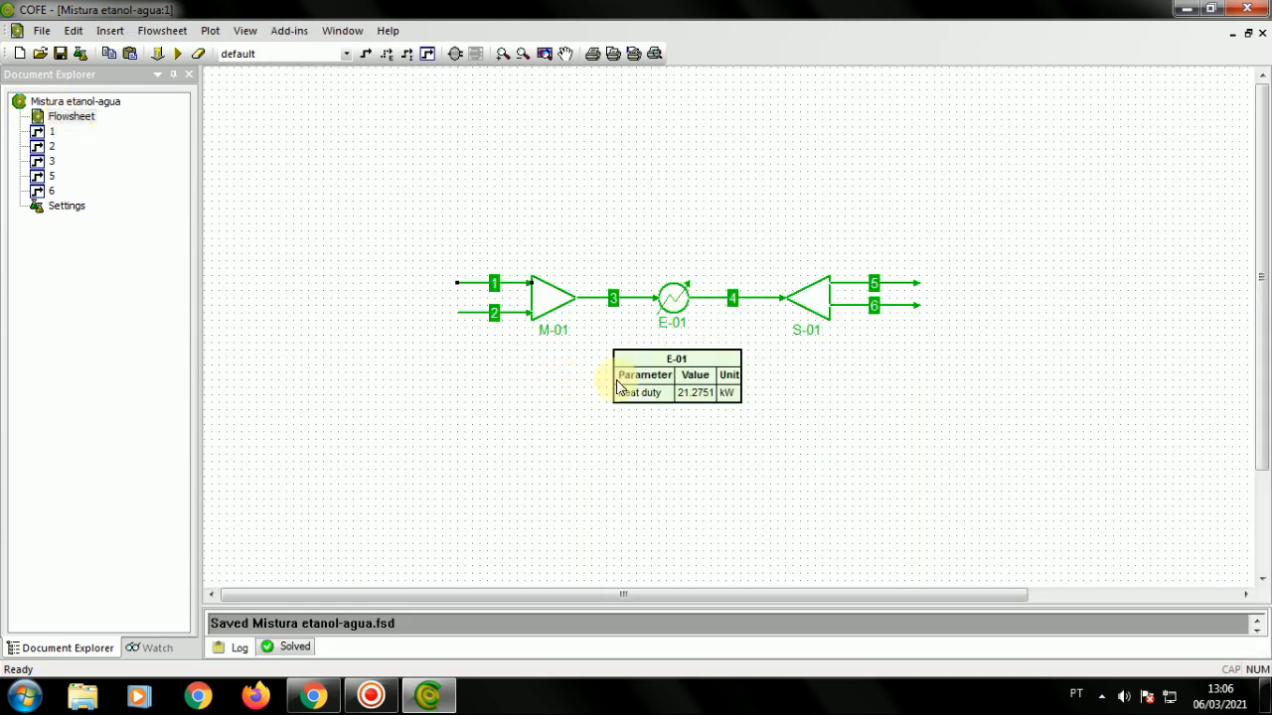
double_click(519, 284)
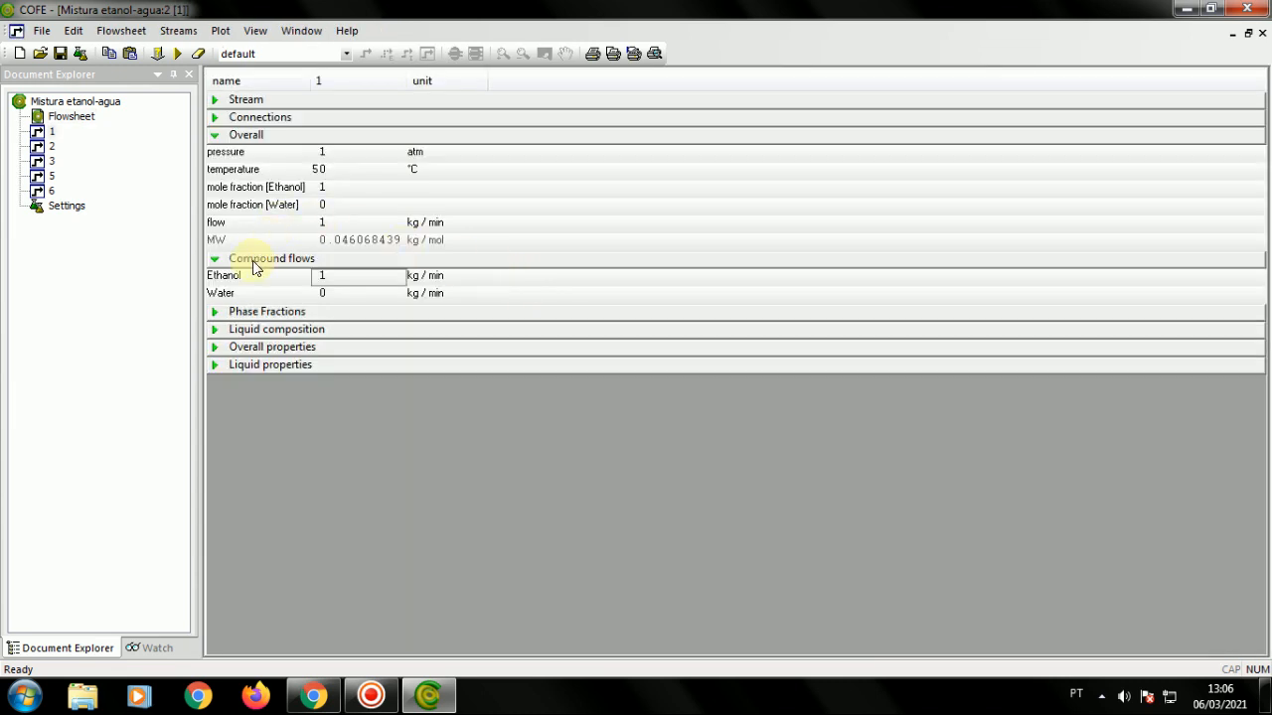
left_click(324, 277)
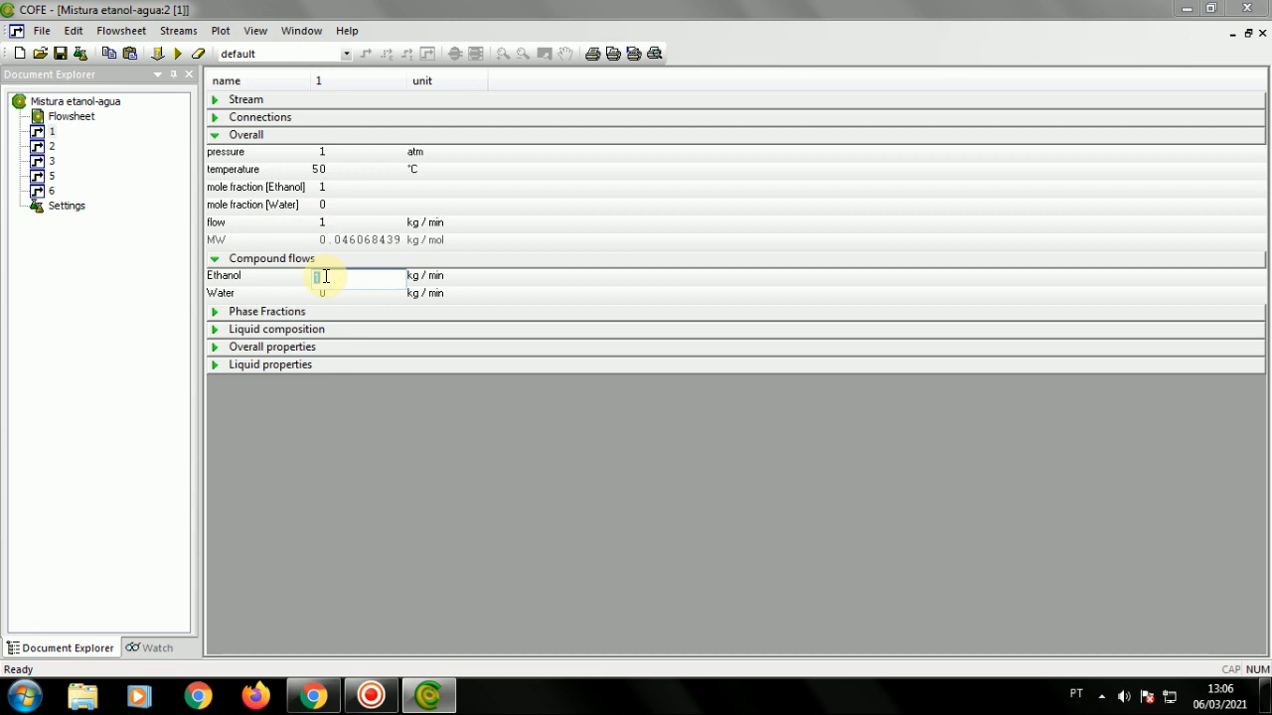
key("Return")
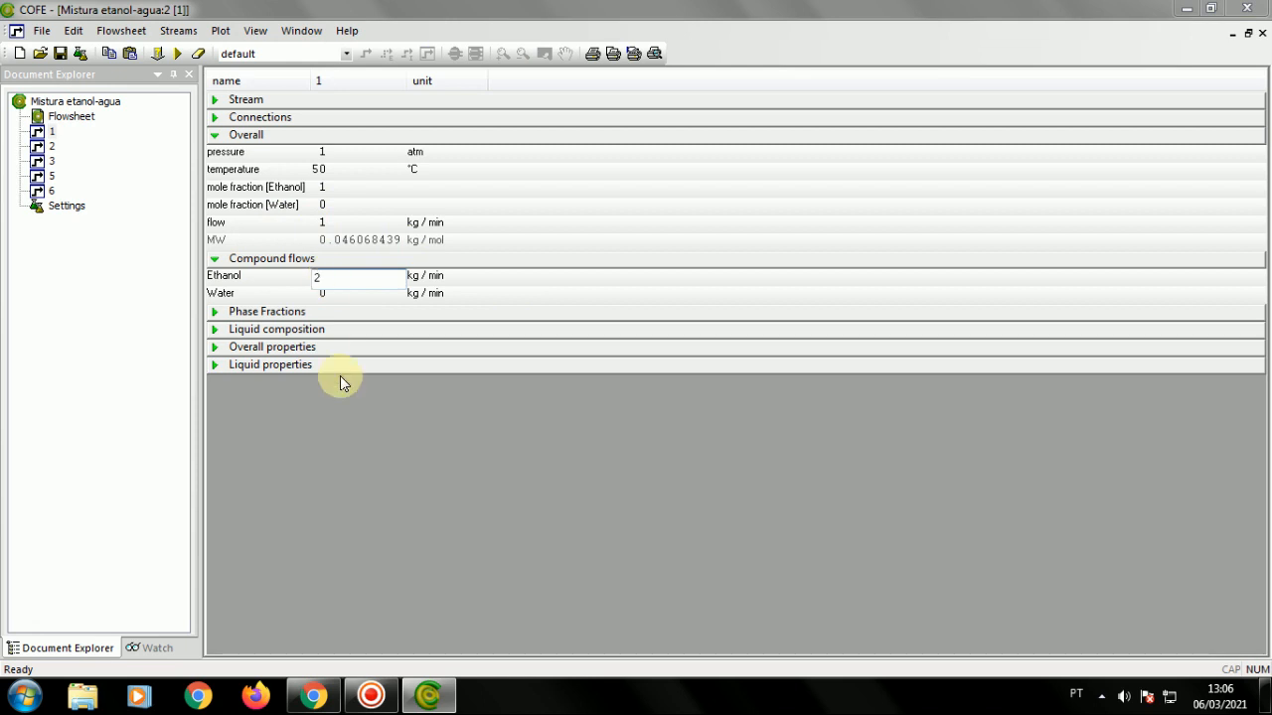
double_click(71, 116)
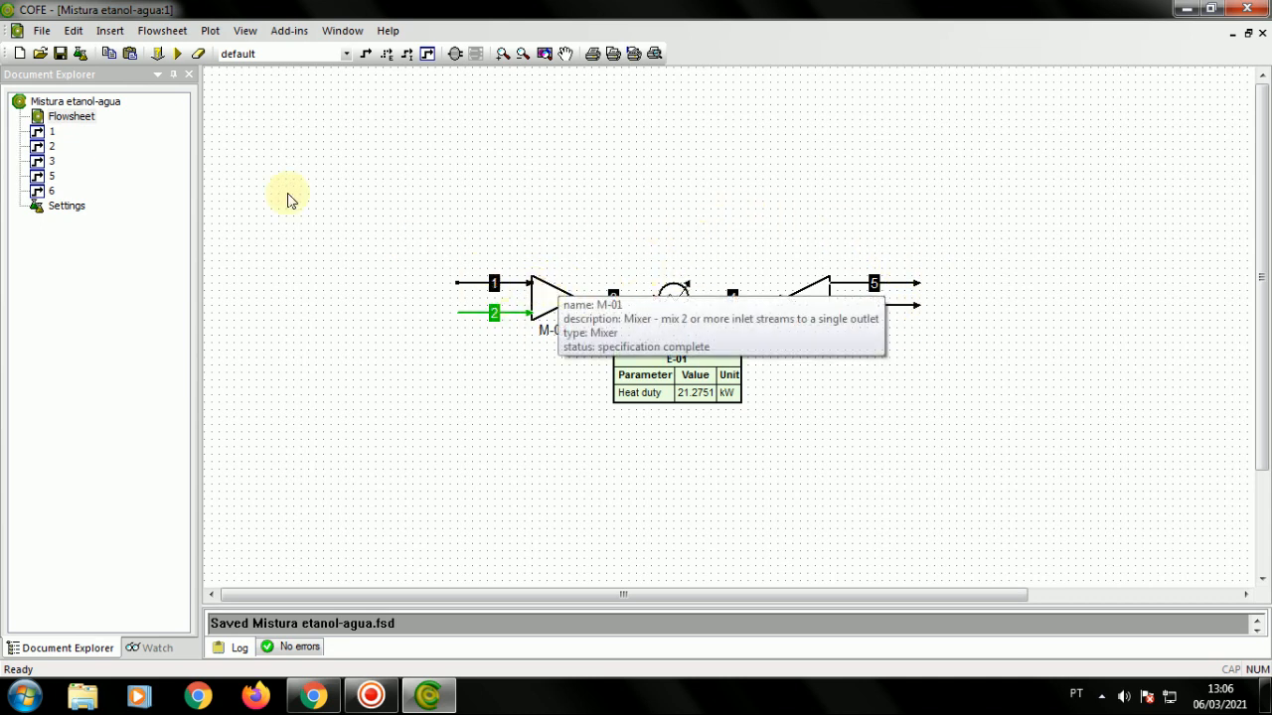
left_click(177, 57)
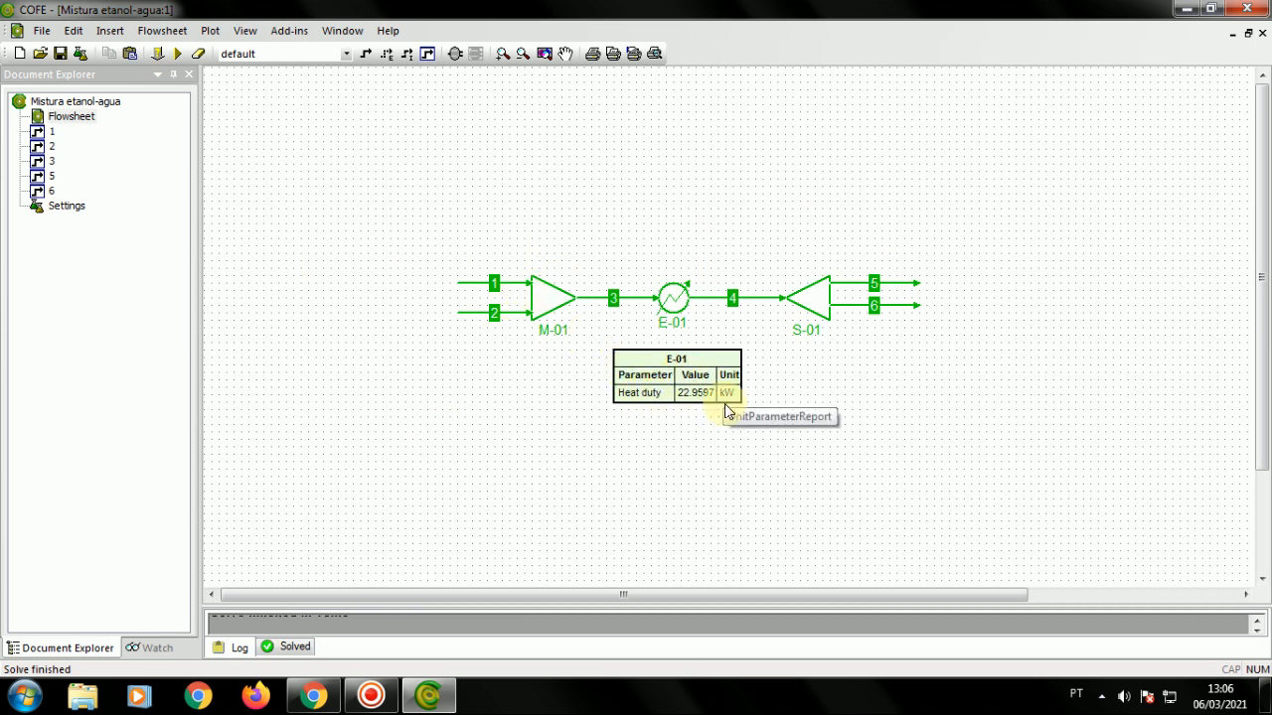
Start a parametric study and add the mass flow rate of feed stream 1 as its input parameter
left_click(144, 33)
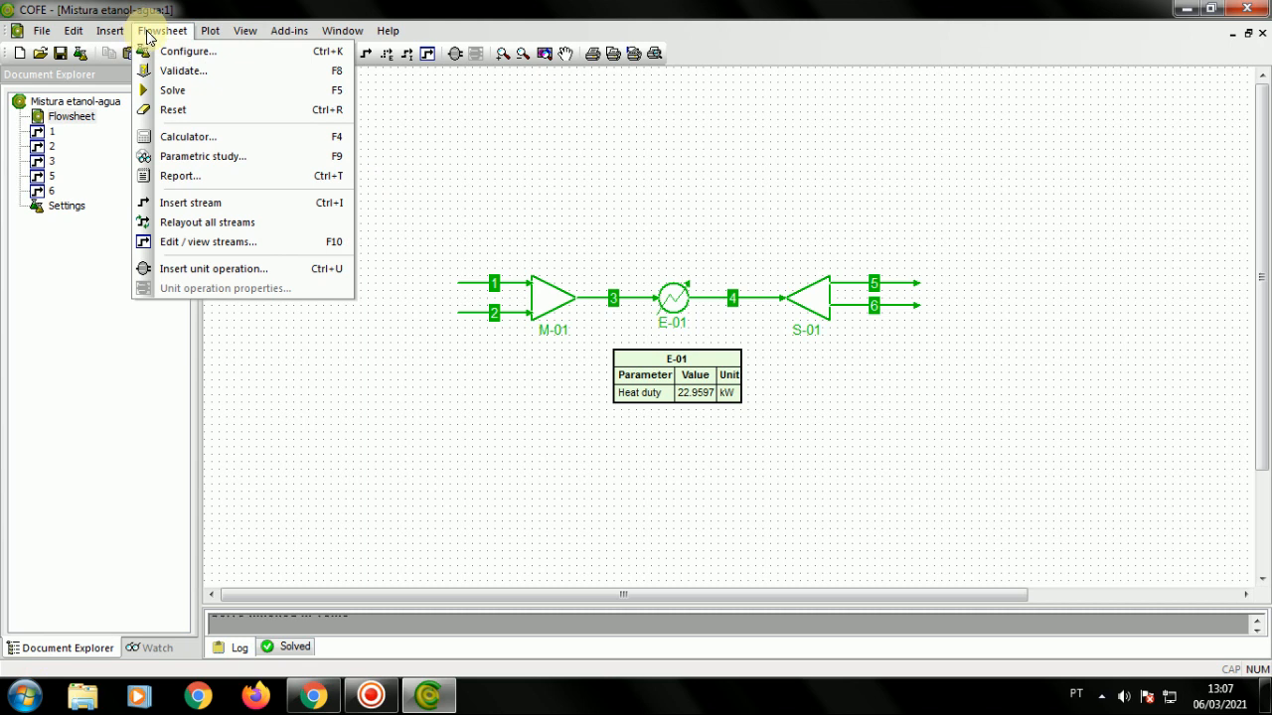
left_click(200, 160)
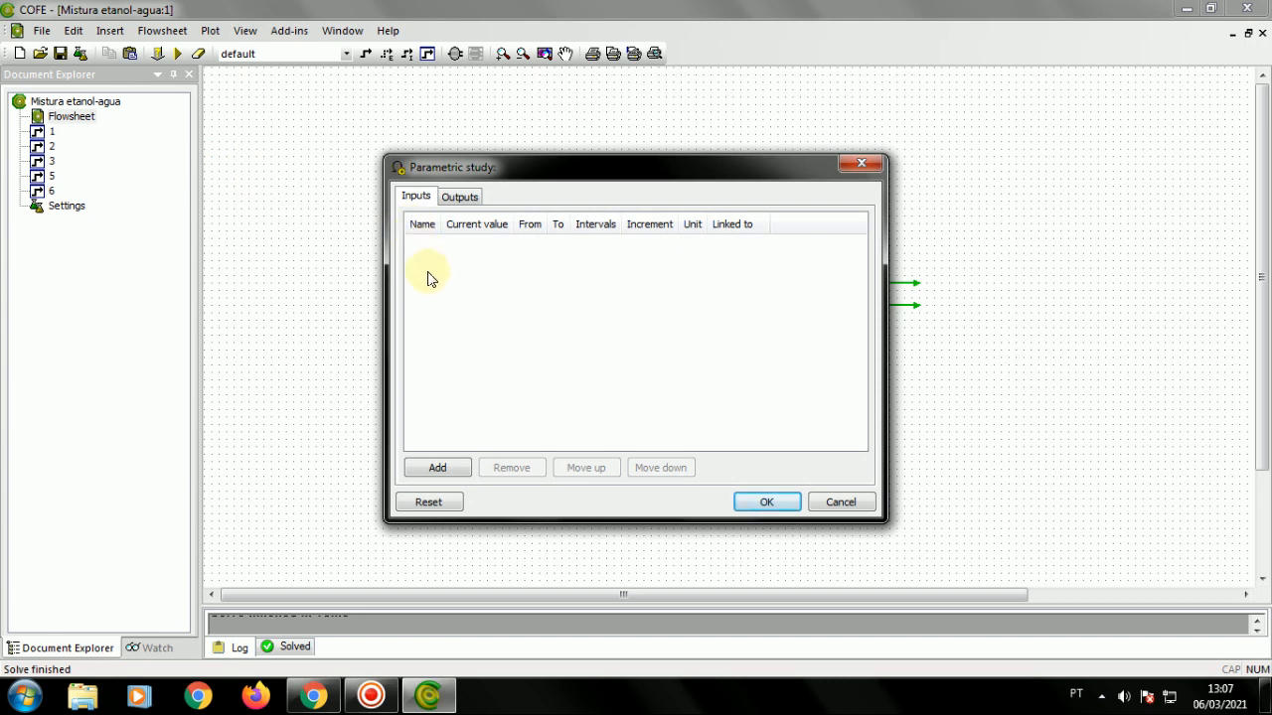
left_click(425, 468)
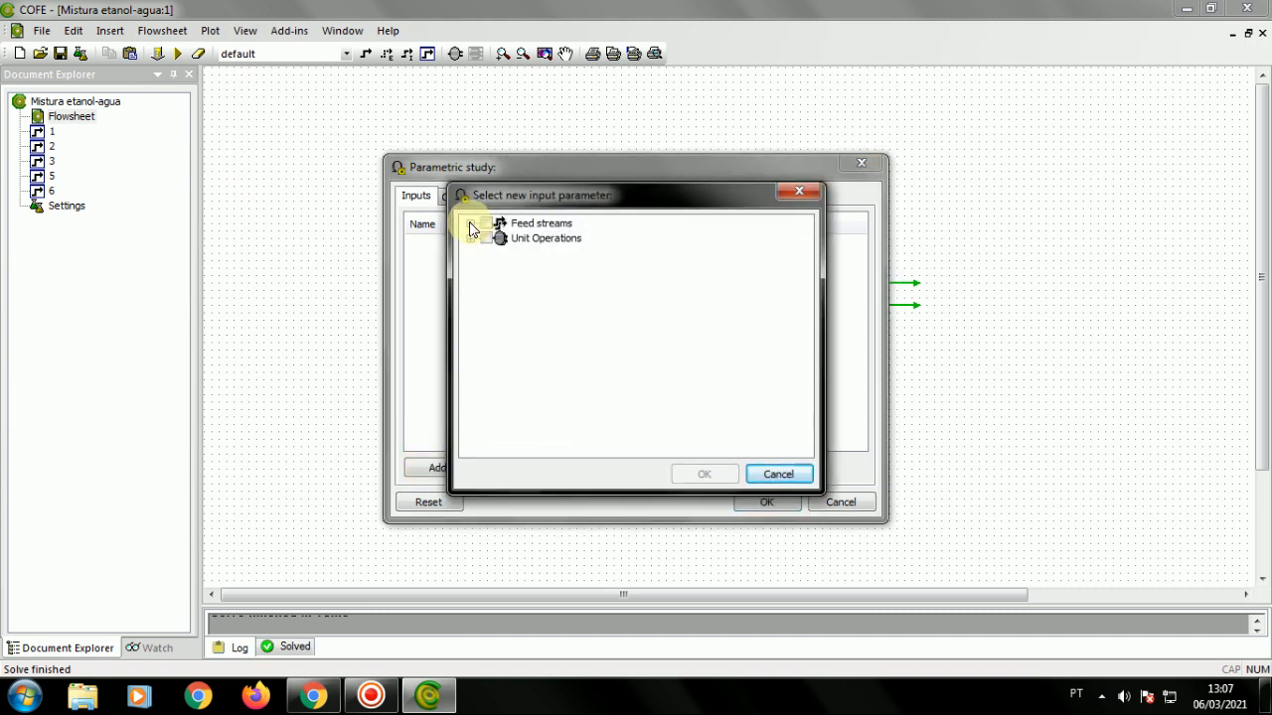
left_click(470, 225)
left_click(487, 239)
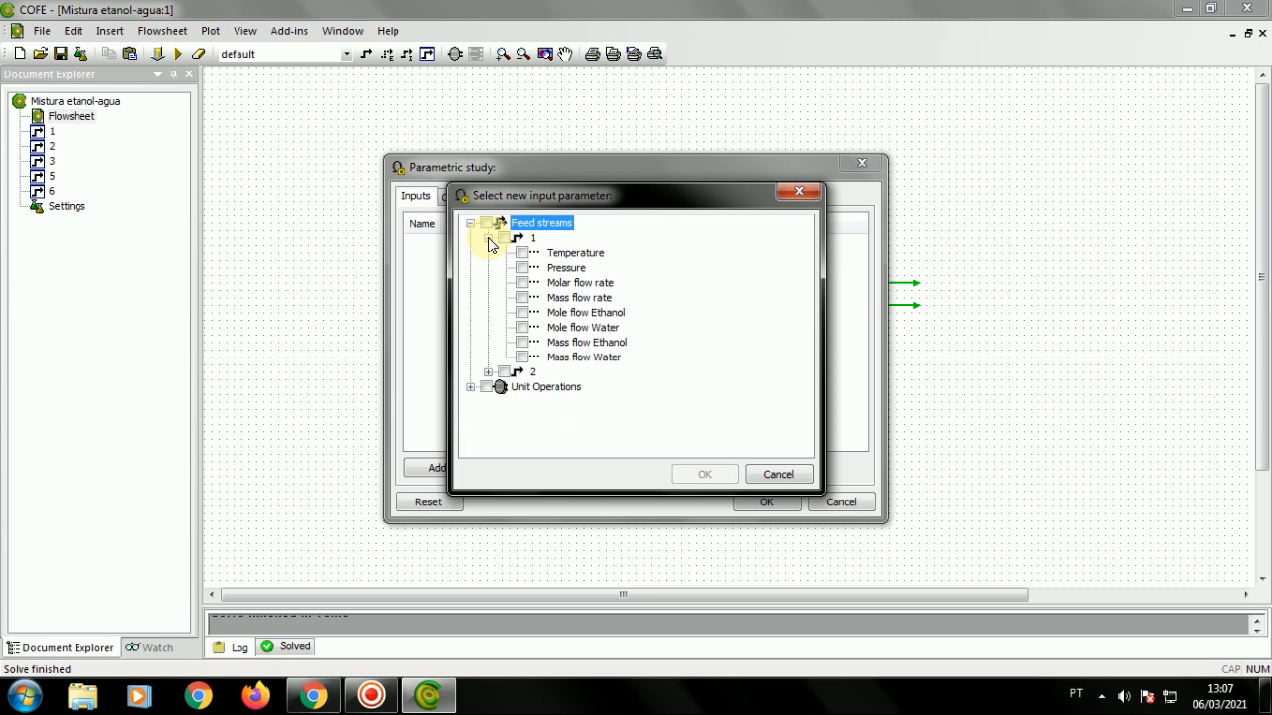
left_click(521, 297)
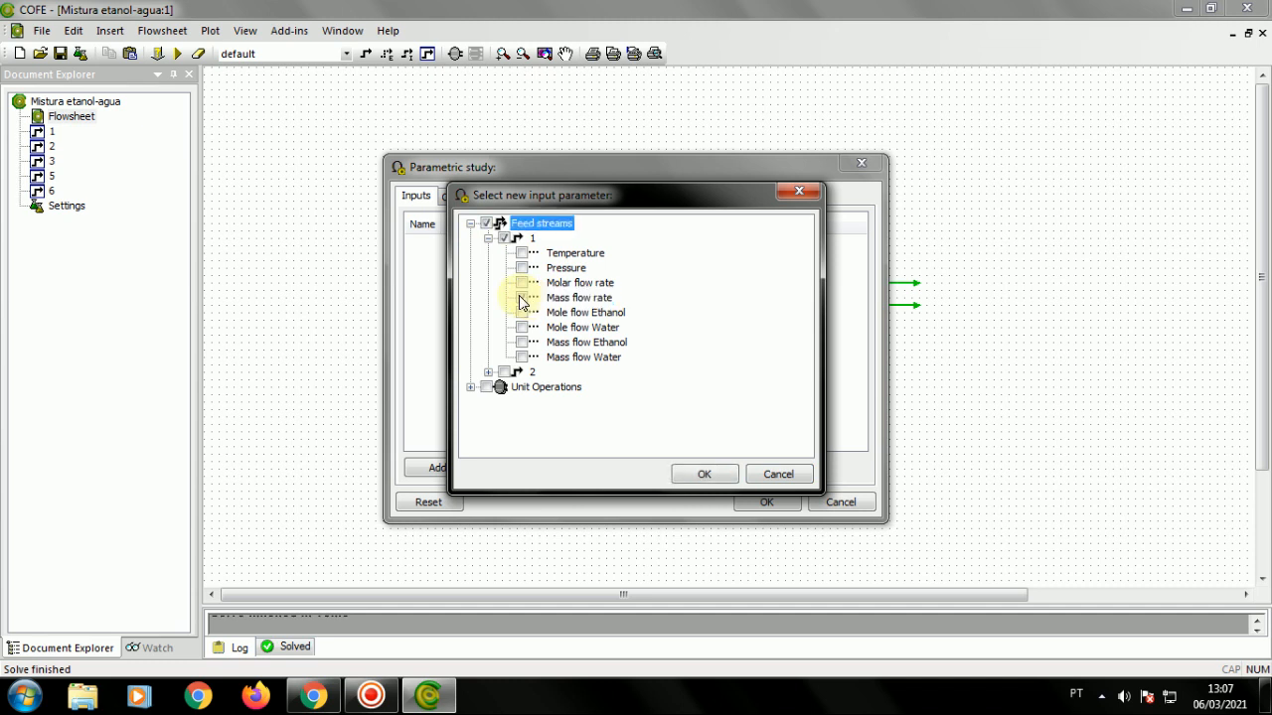
left_click(686, 475)
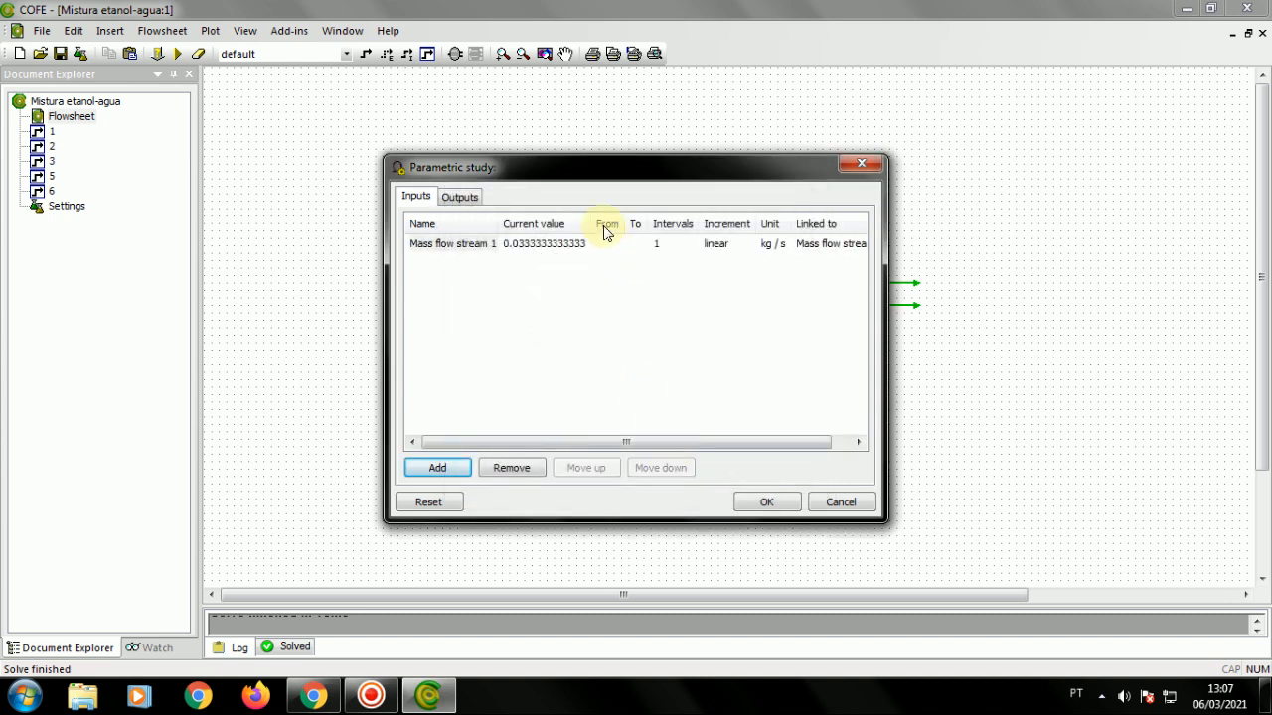
Enter a range from 1 to 10 kg / s for the mass flow of stream 1 in the parametric study
left_click(606, 244)
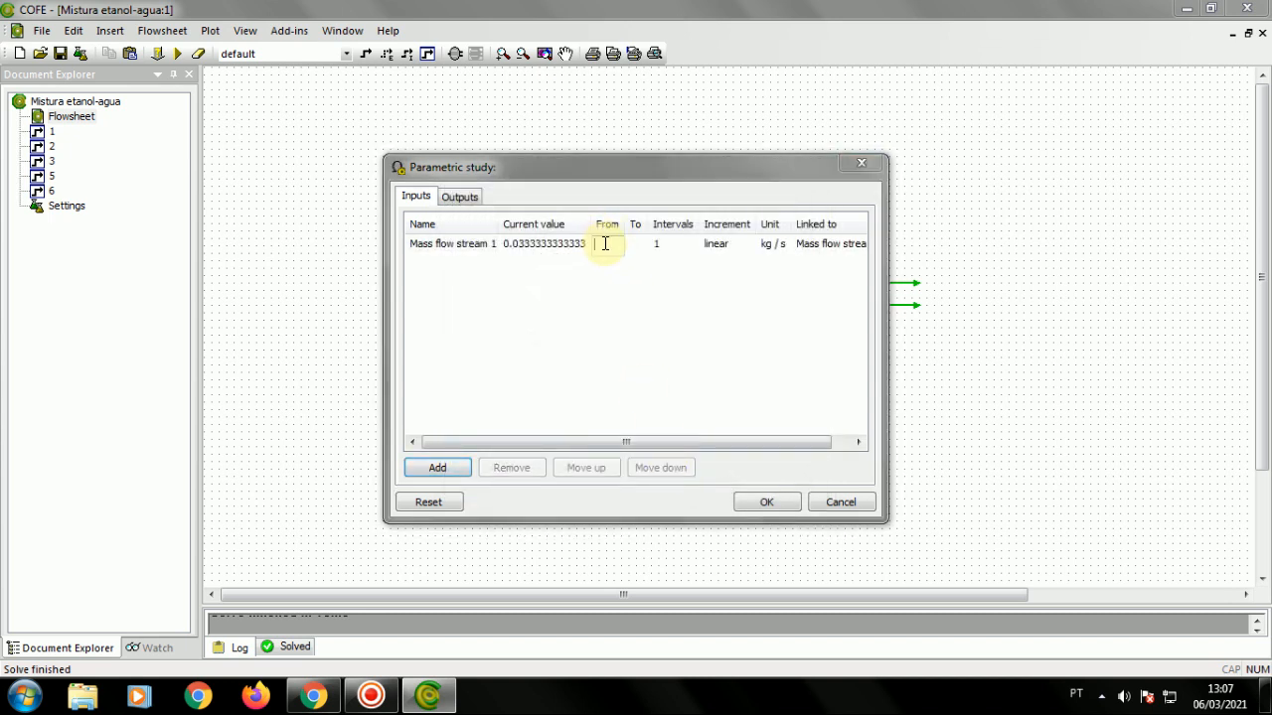
type("1")
left_click(643, 244)
left_click(636, 244)
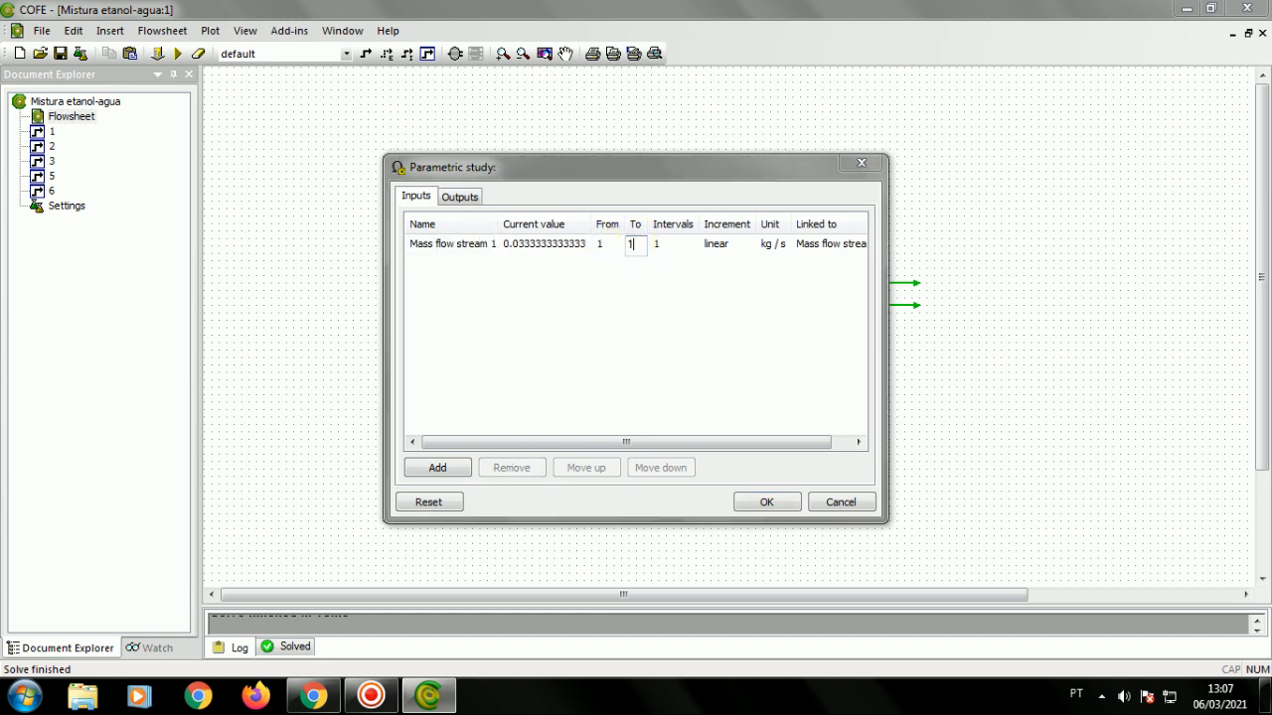
key("Return")
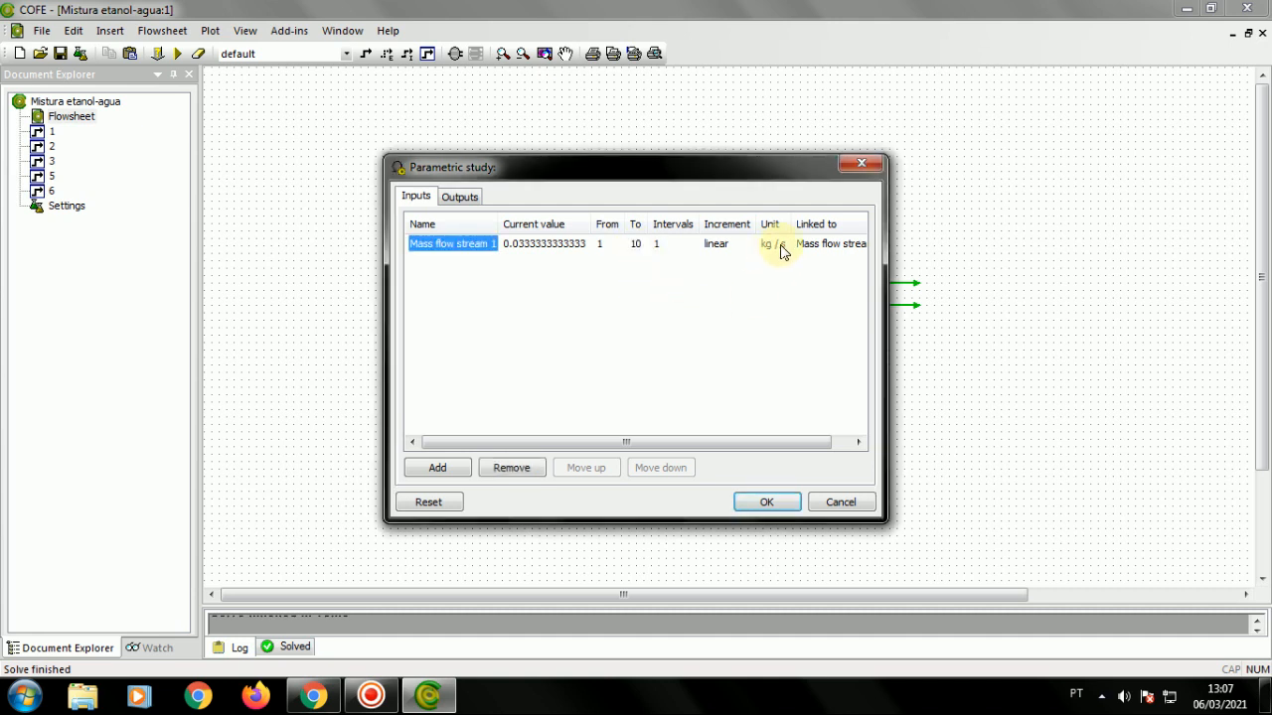
Change the unit of the study's stream 1 mass flow input to kg / min
left_click(782, 246)
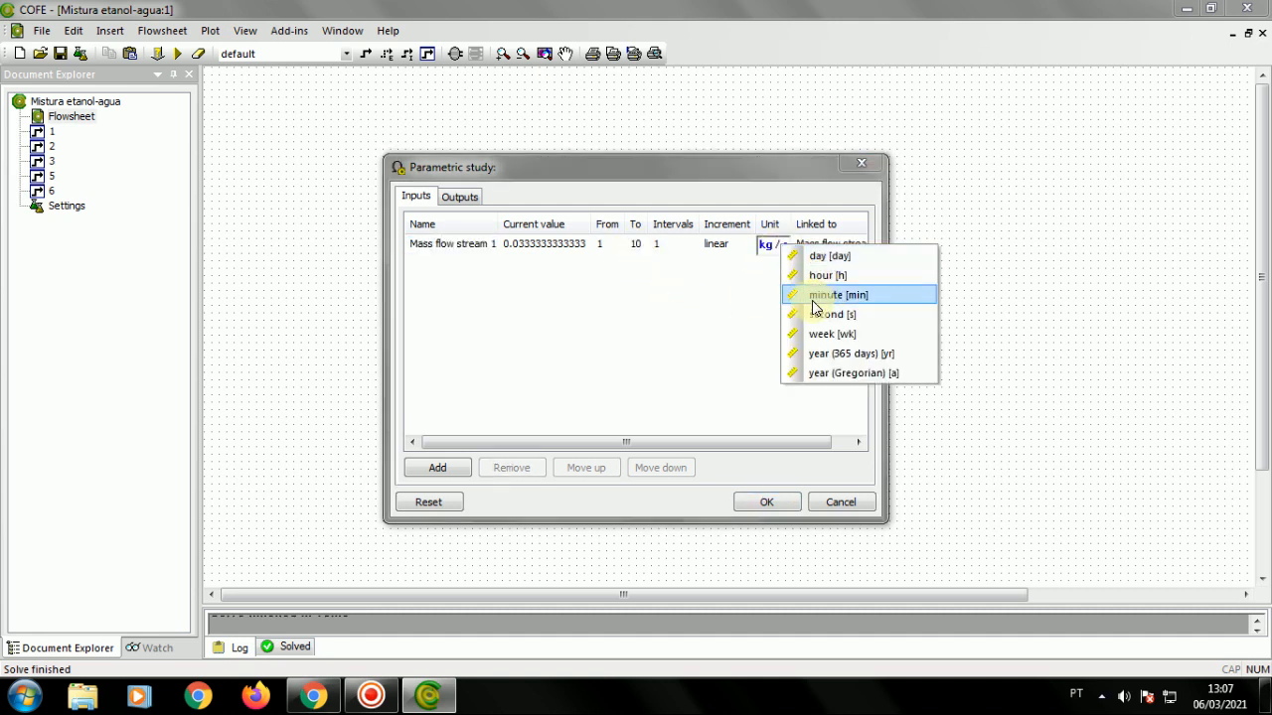
left_click(815, 296)
key("Return")
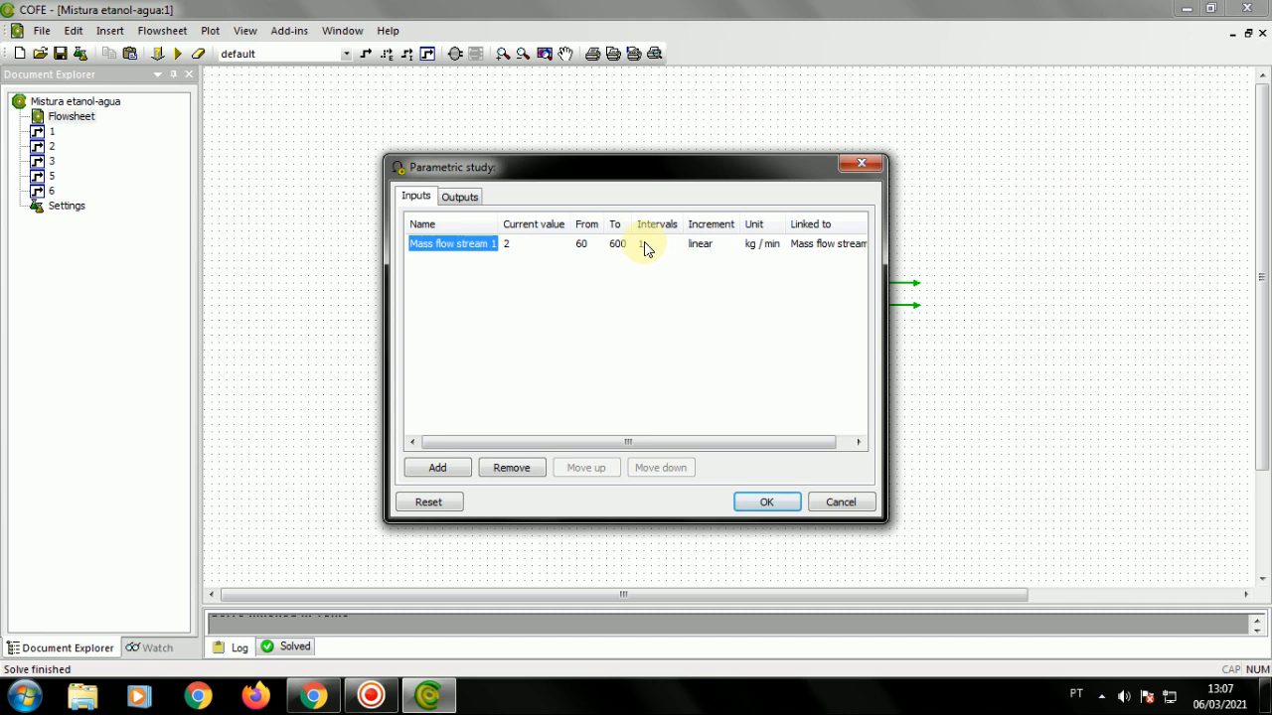
Set the stream 1 mass flow input to run from 1 to 10 kg / min in 20 intervals
left_click(581, 245)
type("1")
key("Return")
left_click(616, 243)
type("10")
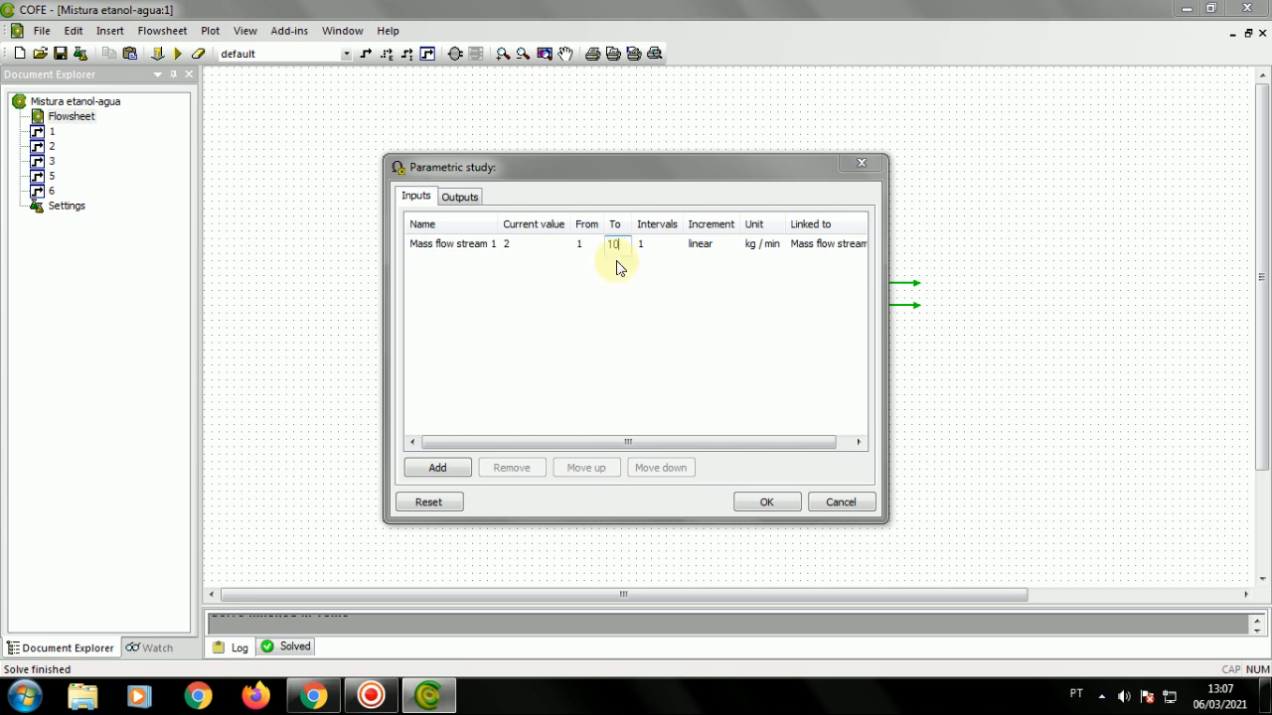
key("Return")
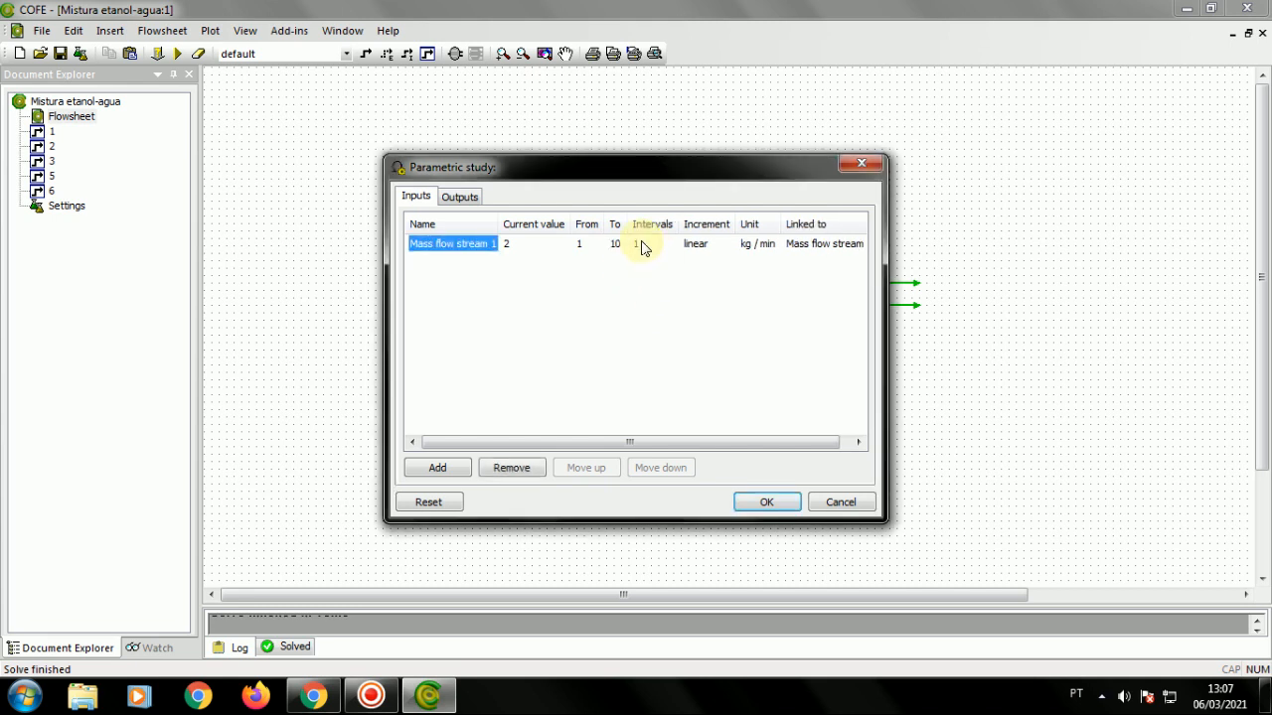
left_click(641, 245)
type("20")
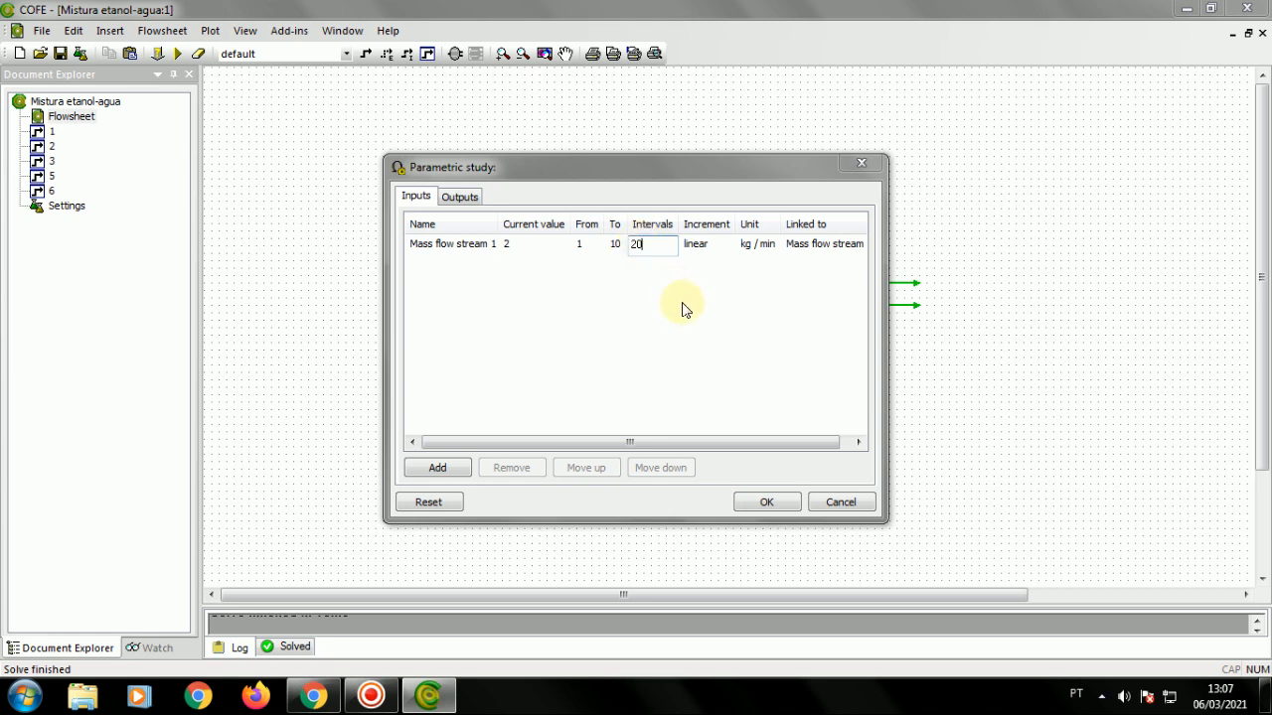
key("Return")
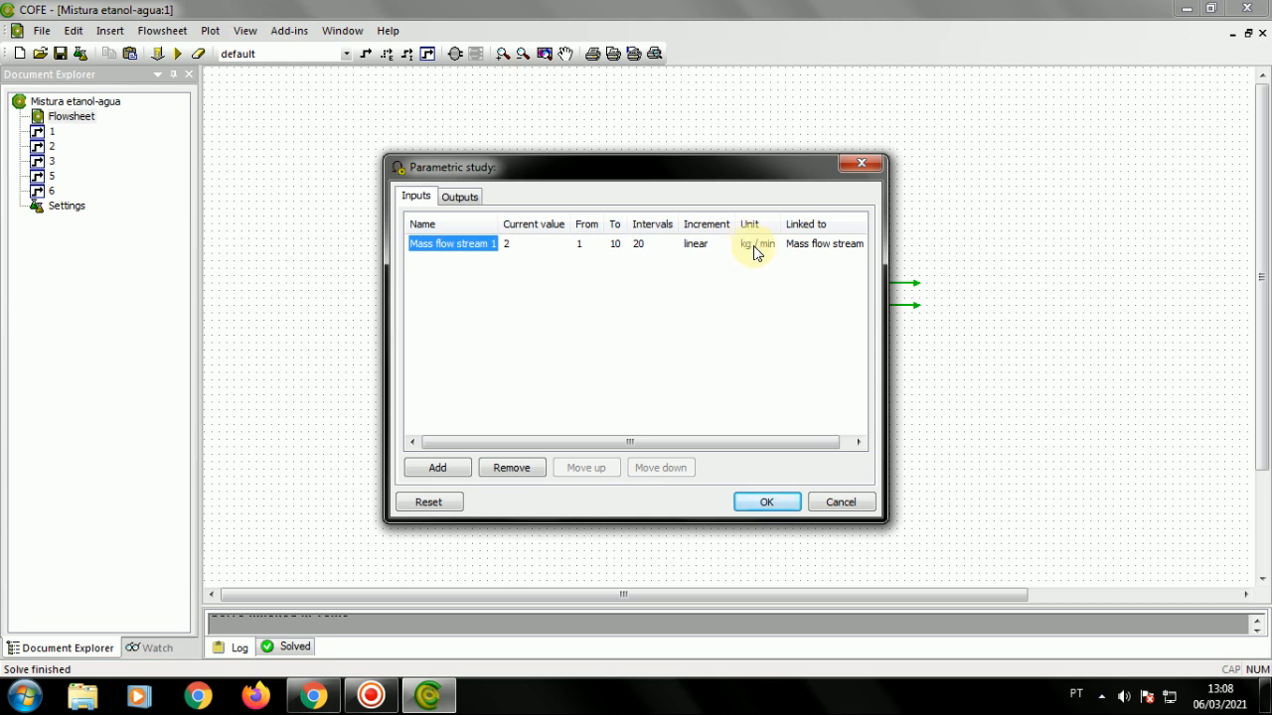
Add the heat duty of E-01 as the study's output parameter and run the parametric study
left_click(459, 197)
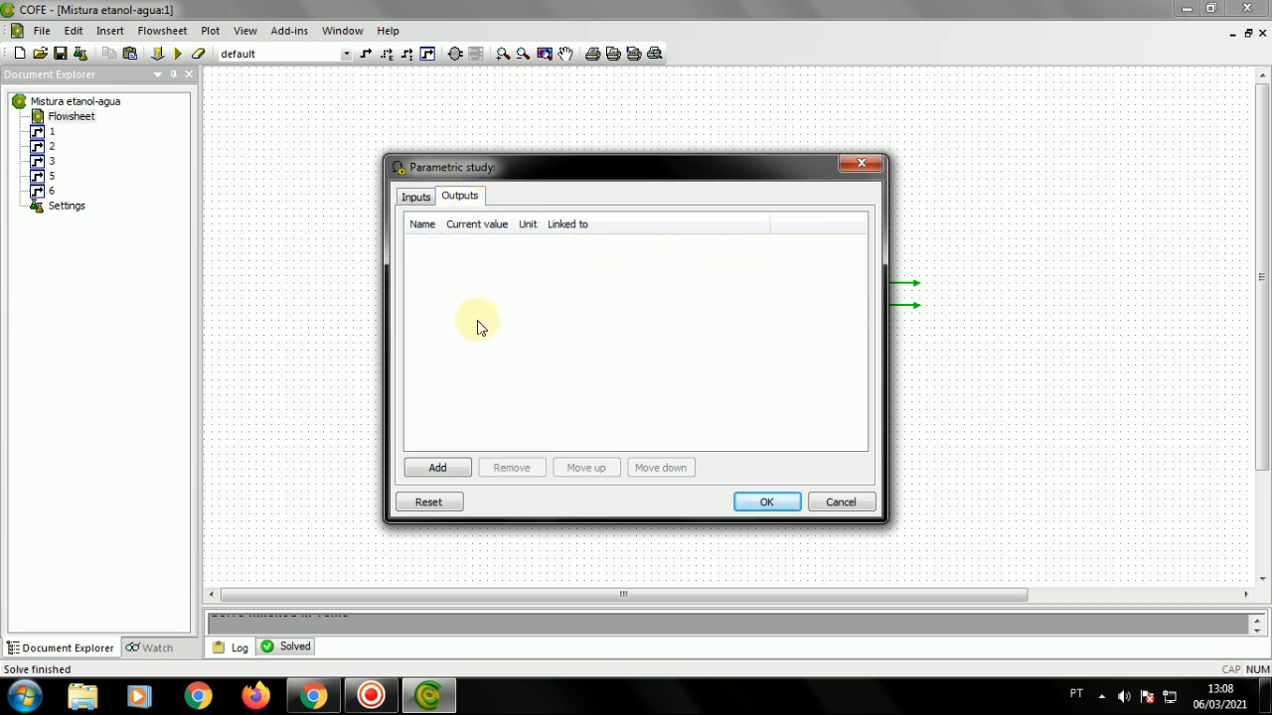
left_click(443, 462)
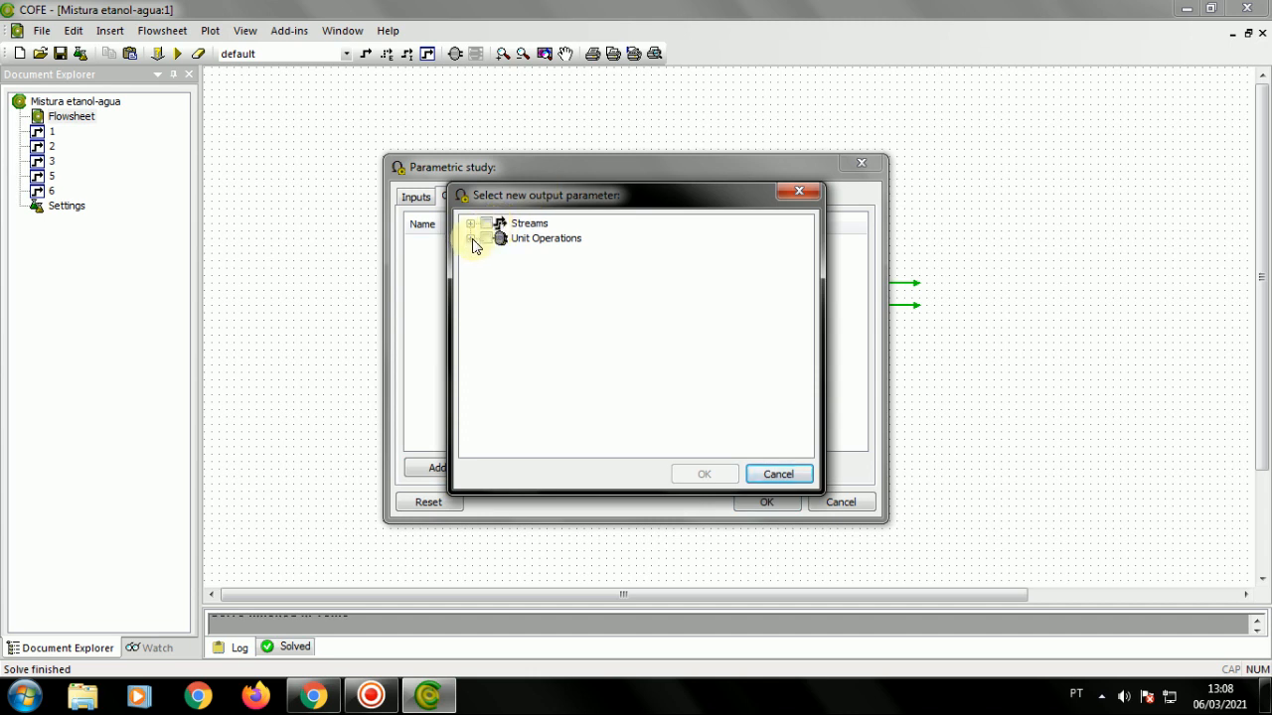
left_click(471, 240)
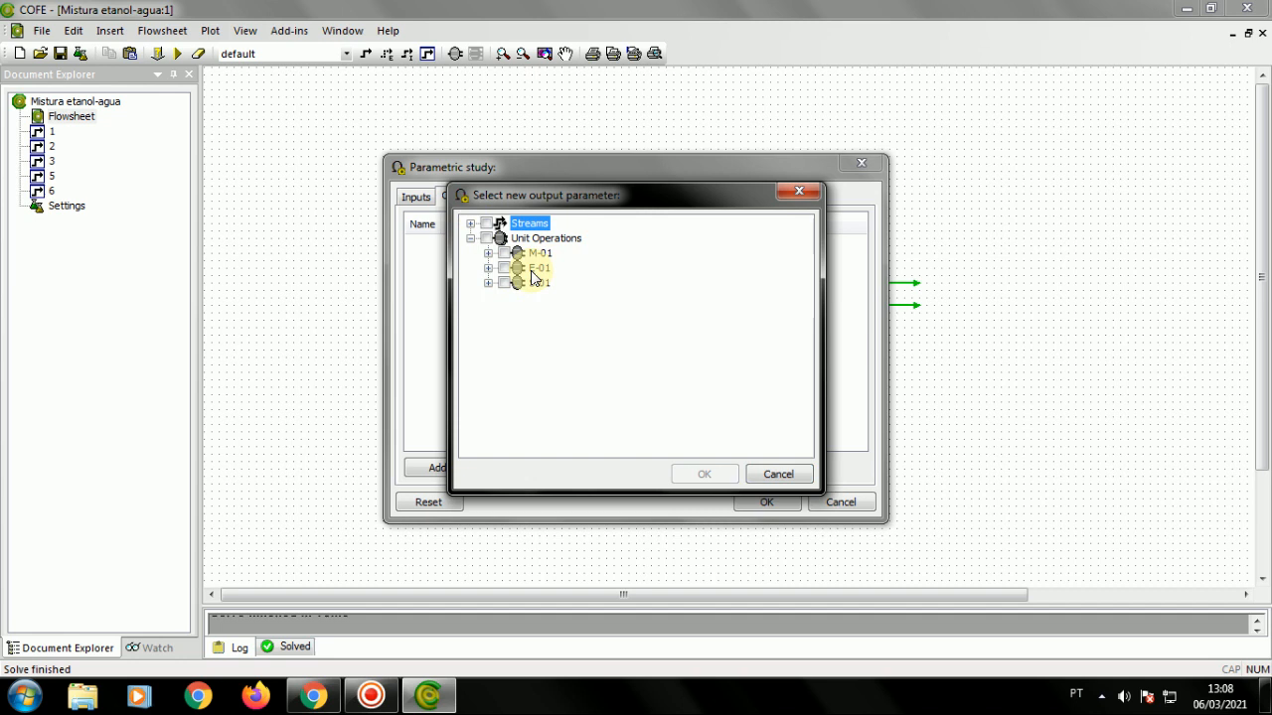
left_click(489, 270)
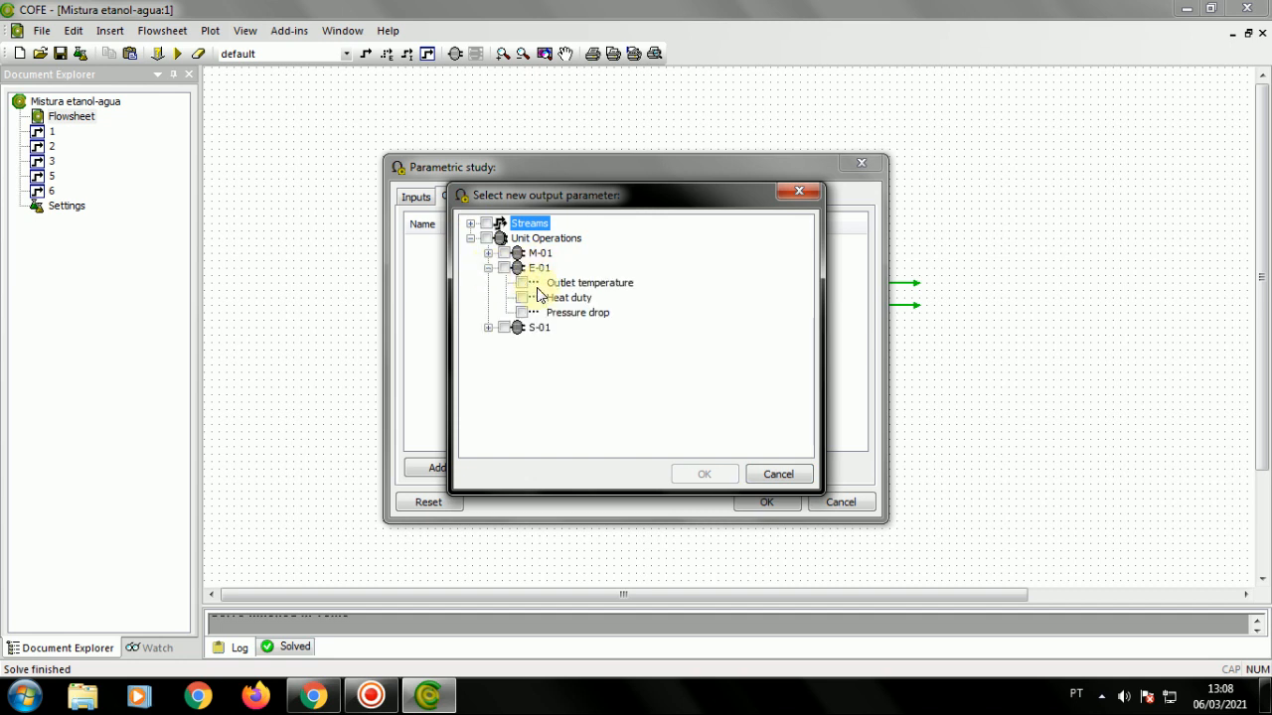
left_click(519, 298)
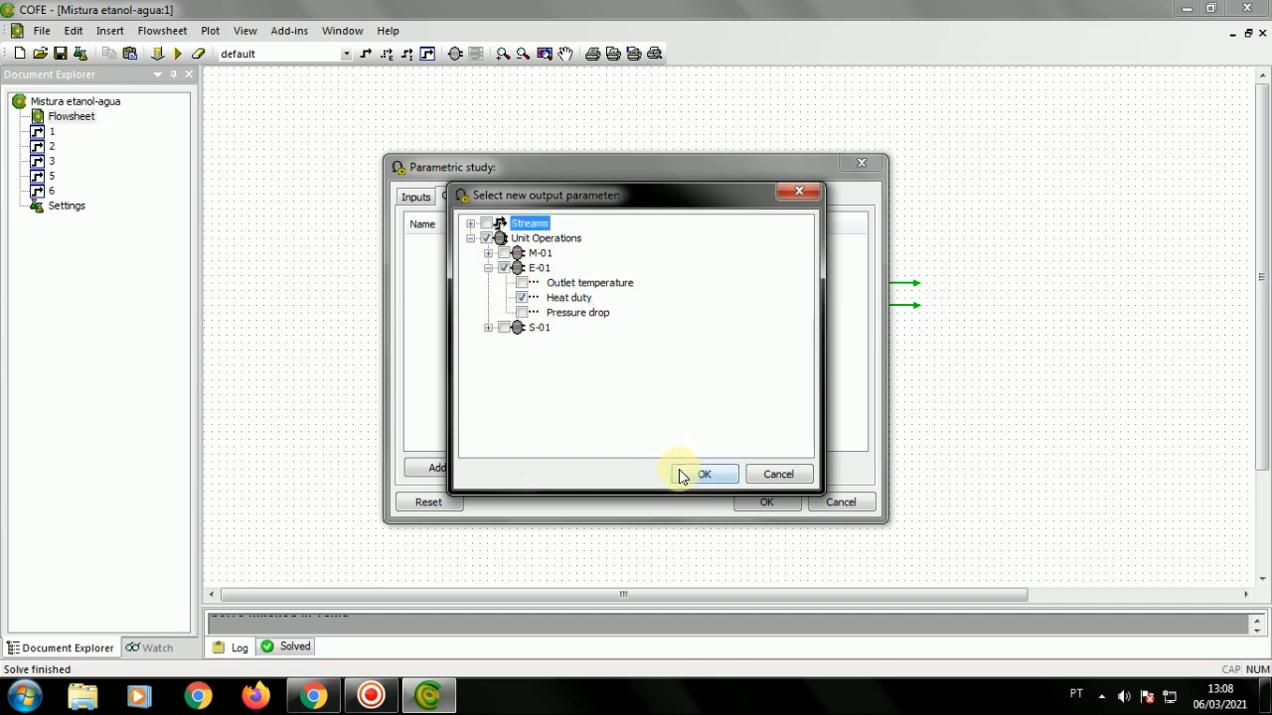
left_click(680, 471)
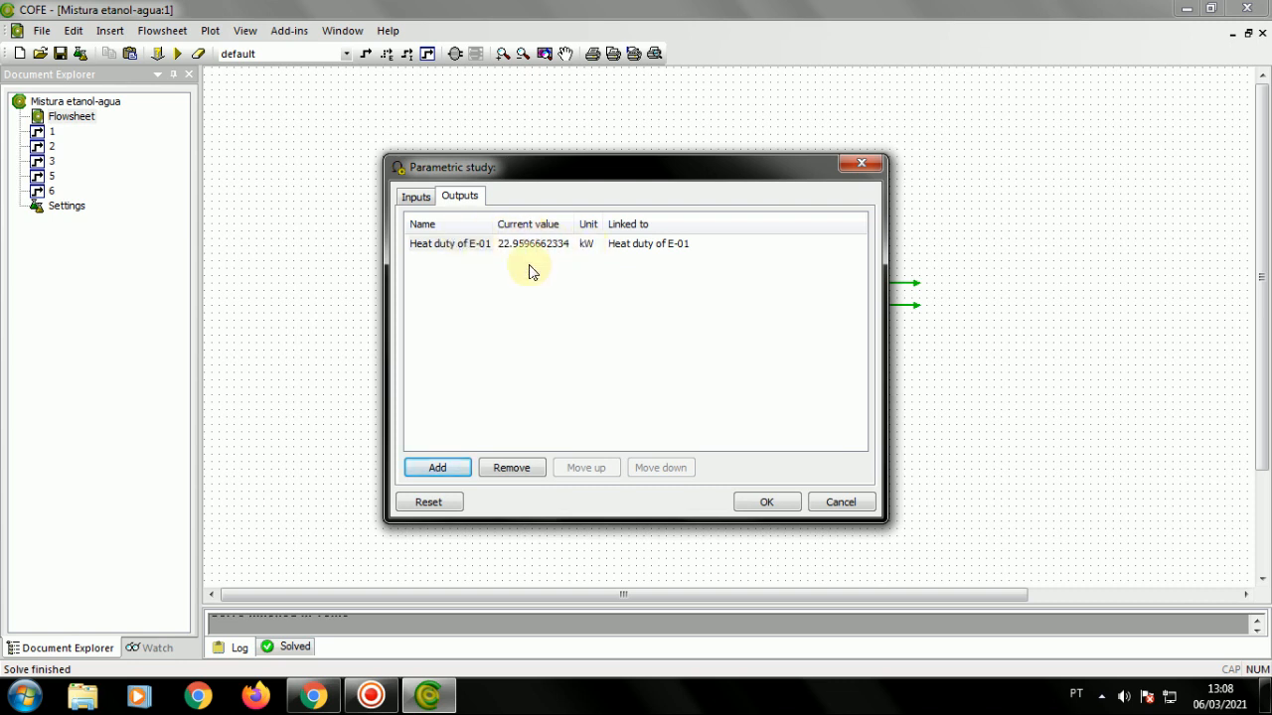
left_click(757, 501)
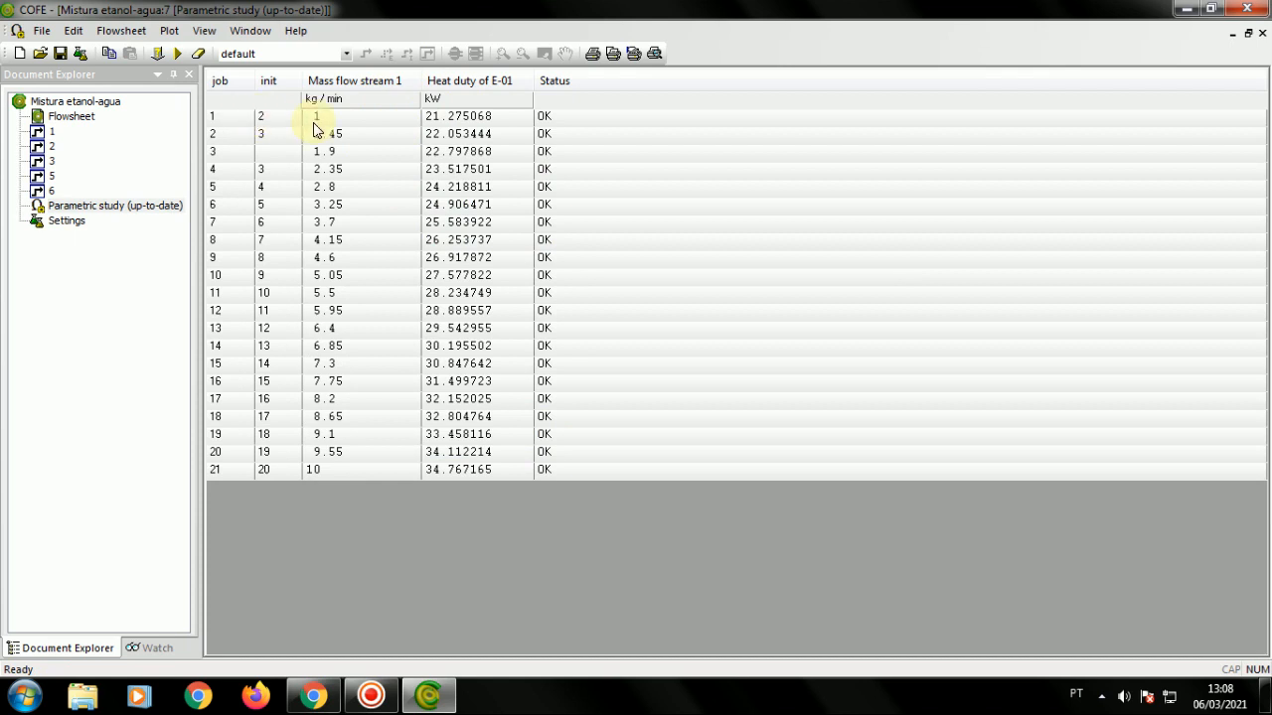
right_click(139, 213)
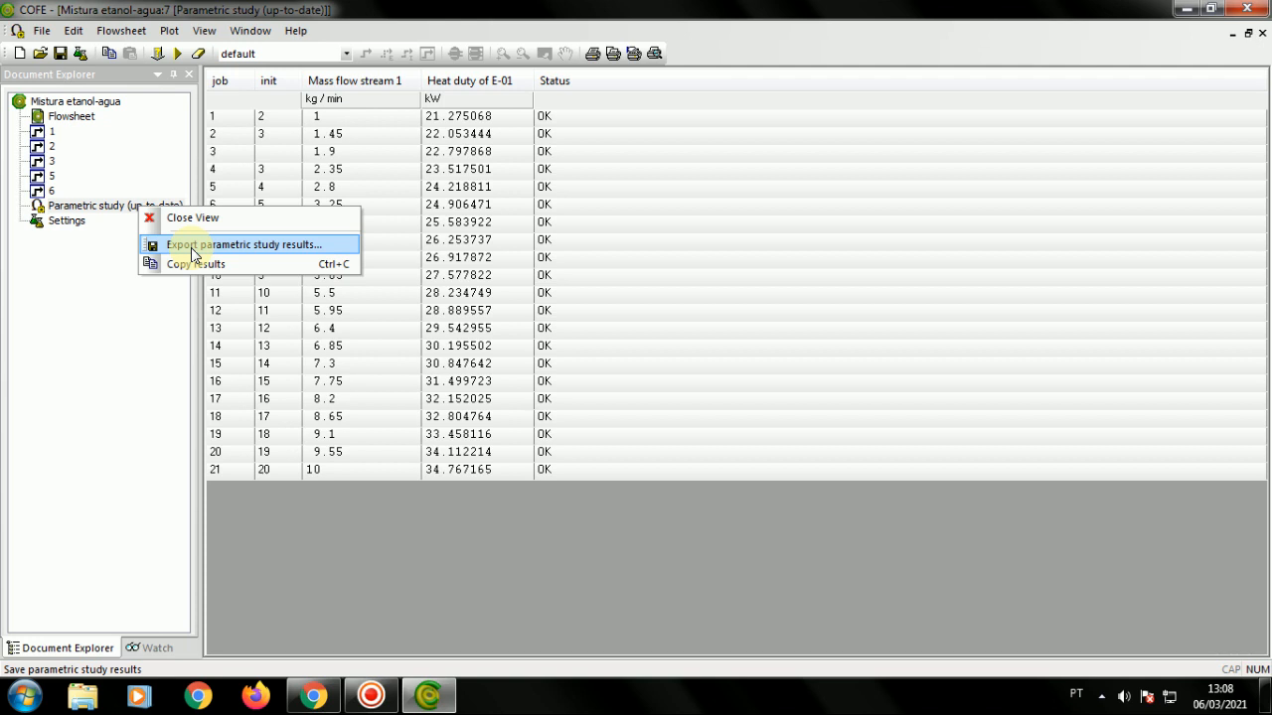
left_click(348, 549)
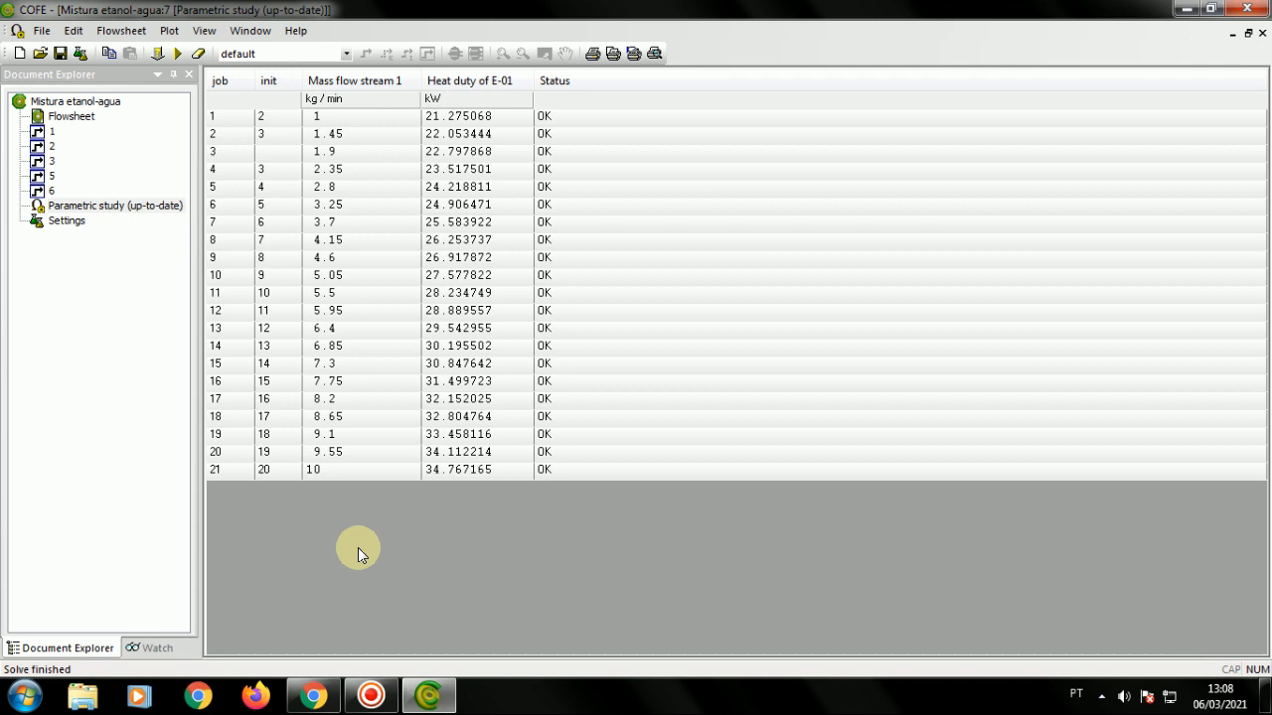
Plot the parametric study results with the heat duty of E-01 against the mass flow of stream 1
left_click(169, 32)
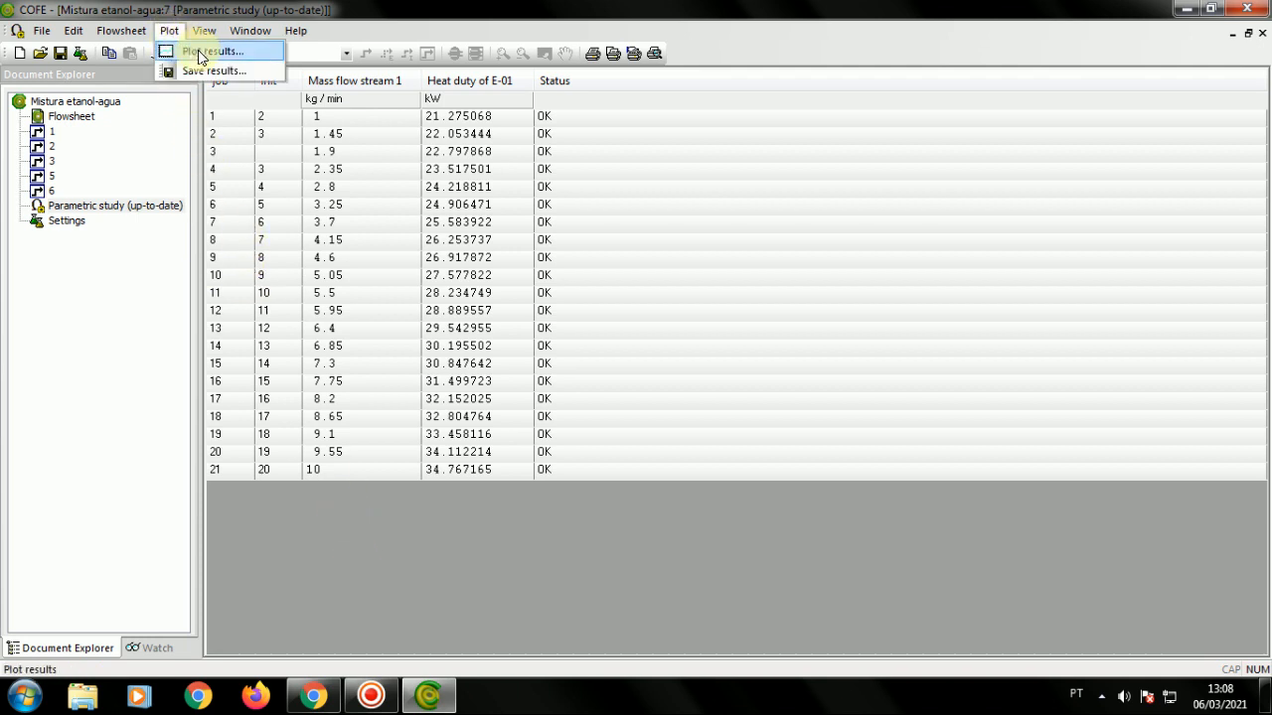
left_click(201, 52)
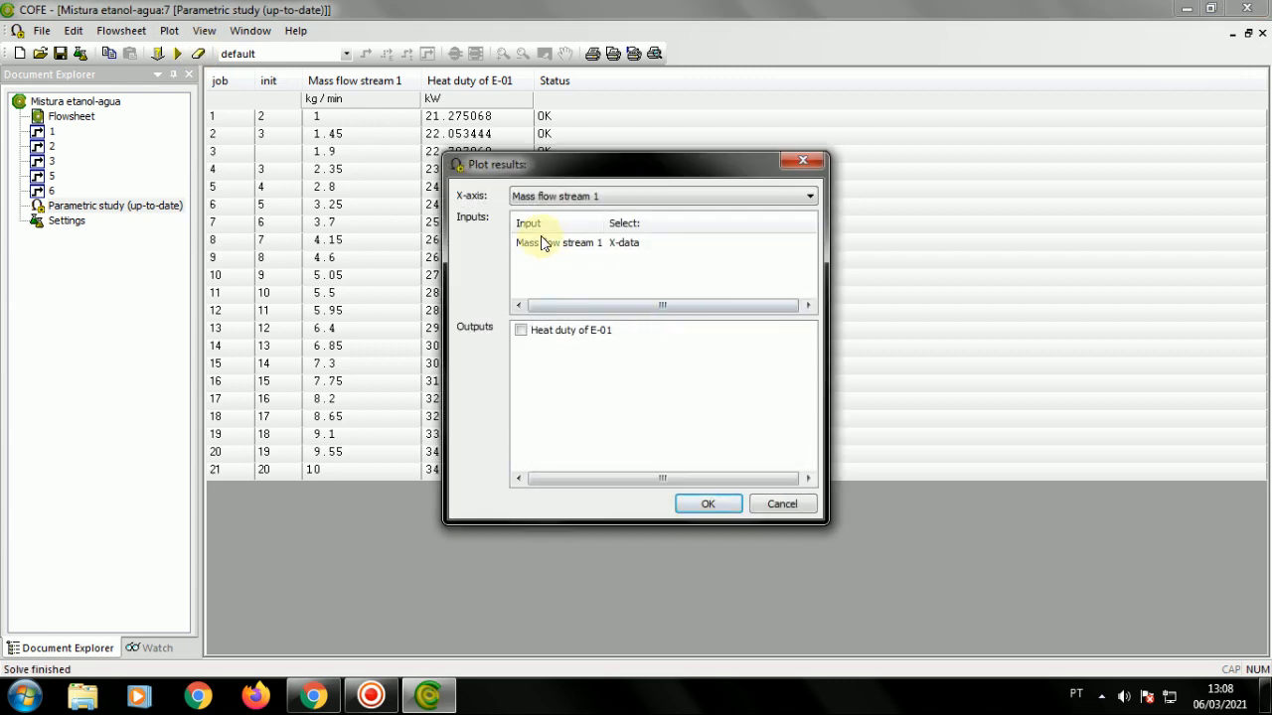
left_click(521, 331)
left_click(533, 247)
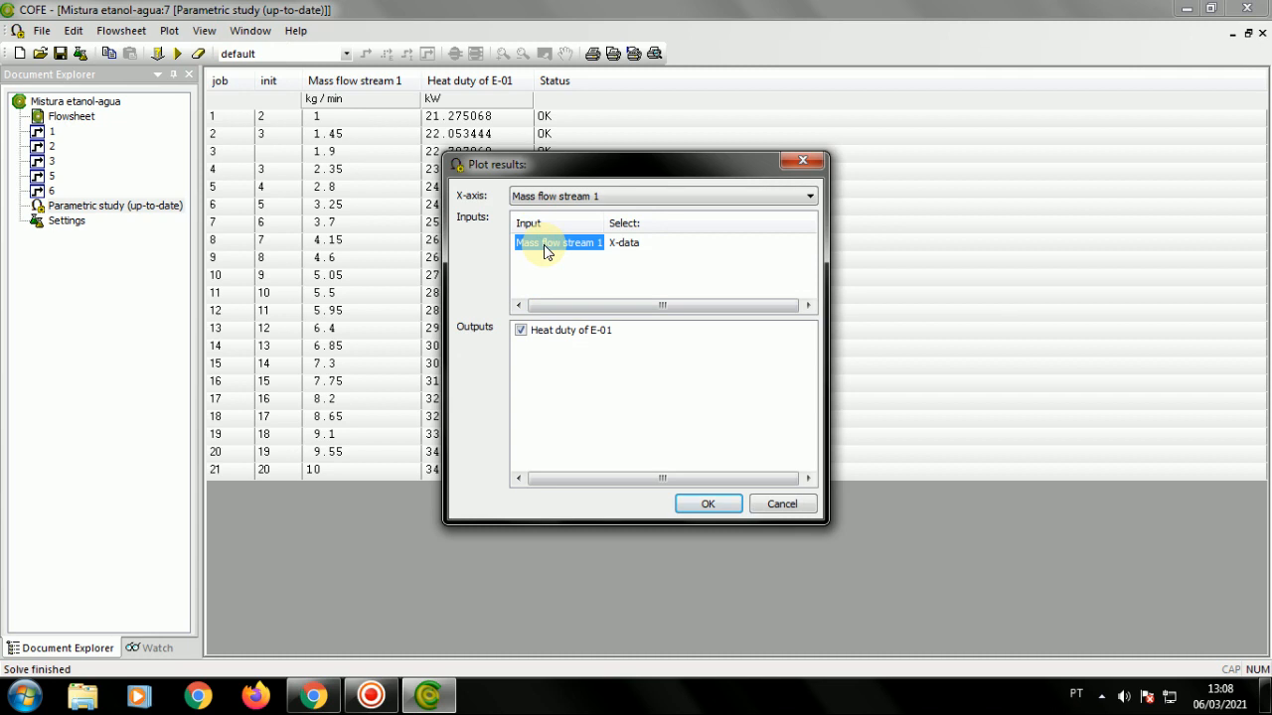
left_click(519, 336)
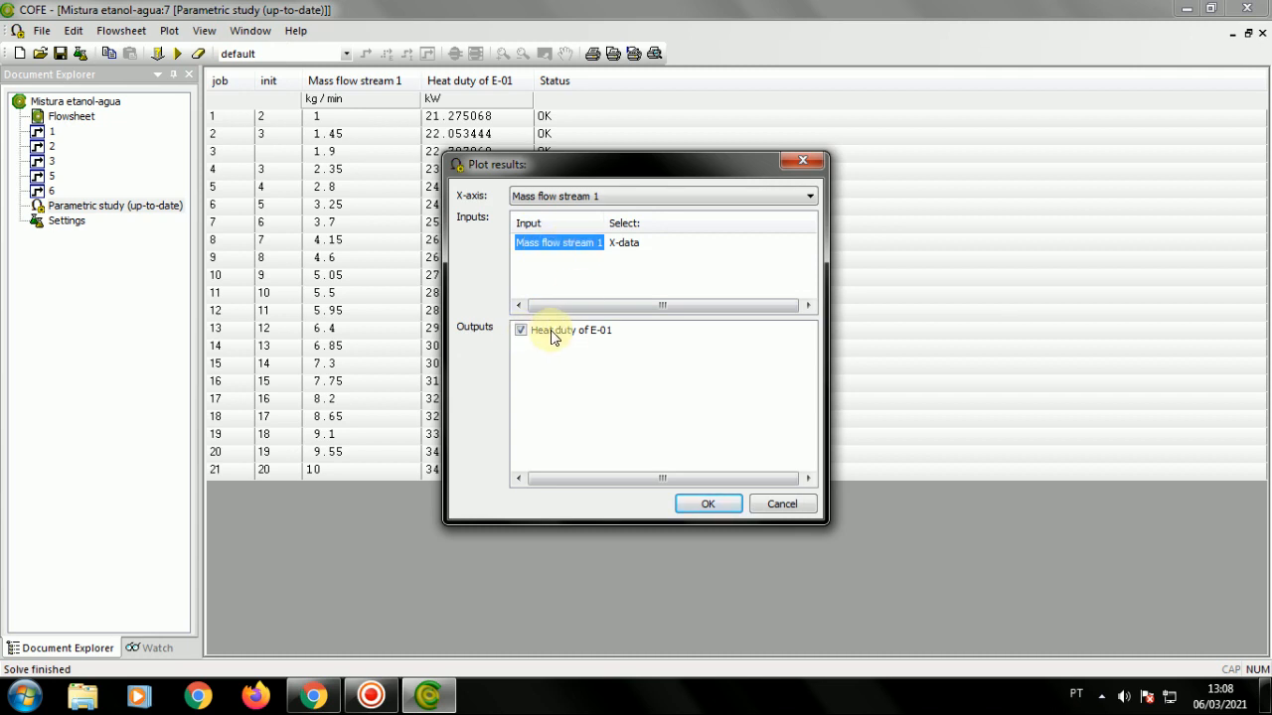
left_click(701, 506)
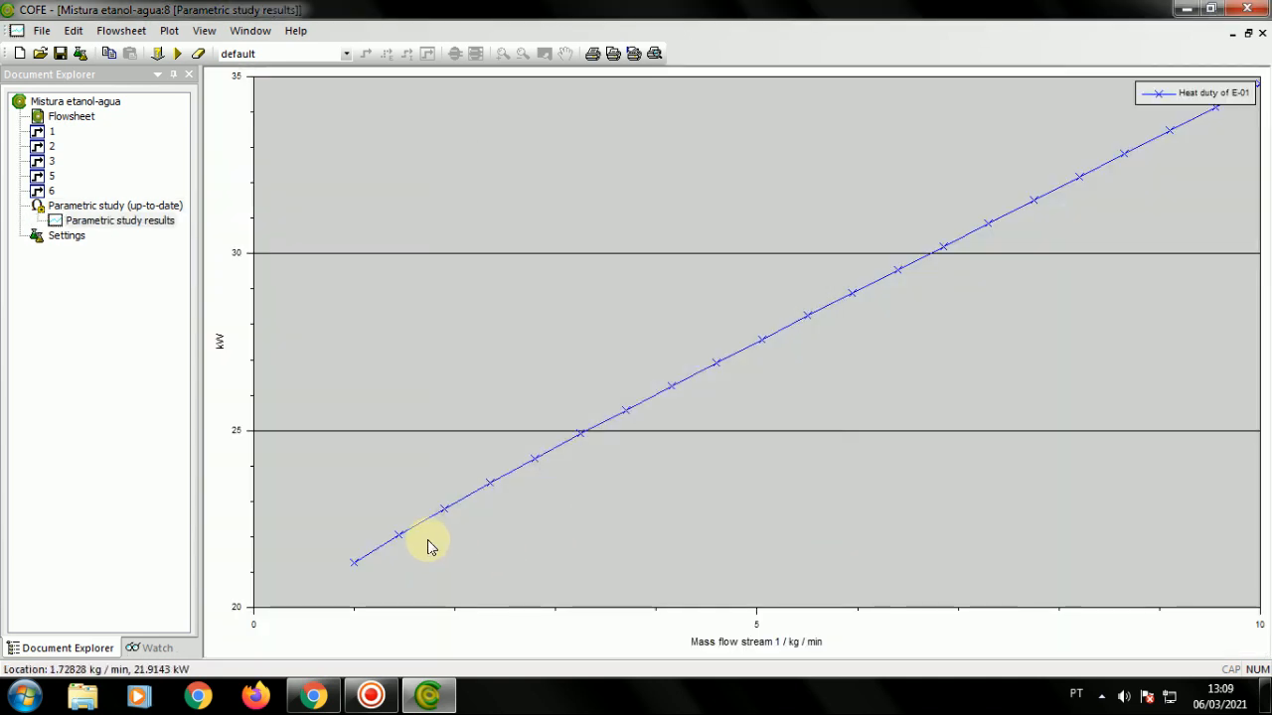
Hide the legend of the parametric study plot
right_click(588, 304)
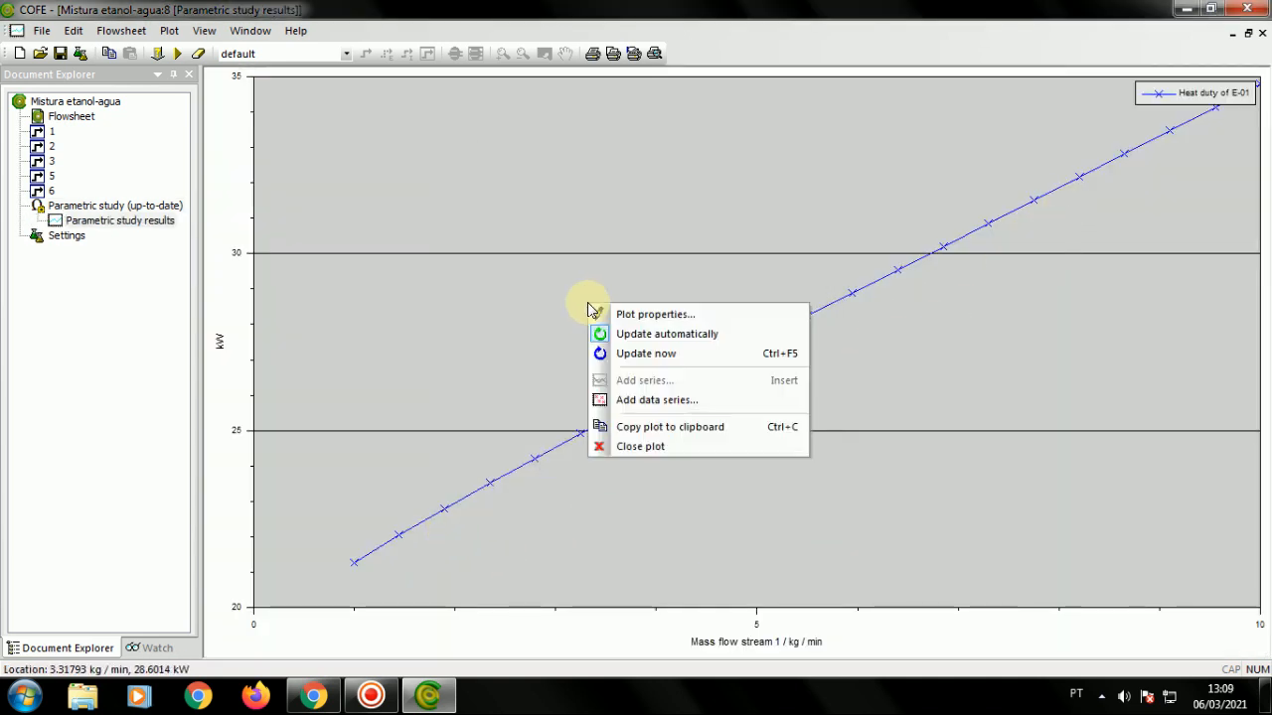
left_click(642, 316)
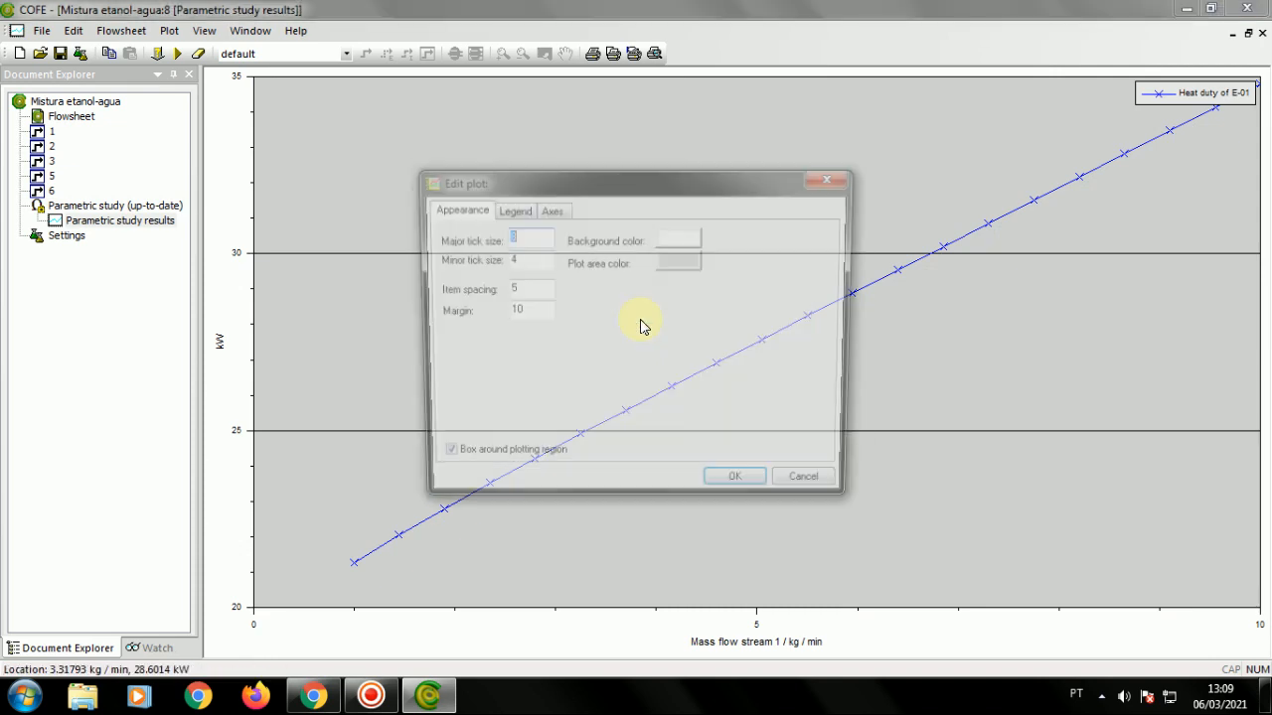
left_click(507, 209)
left_click(452, 232)
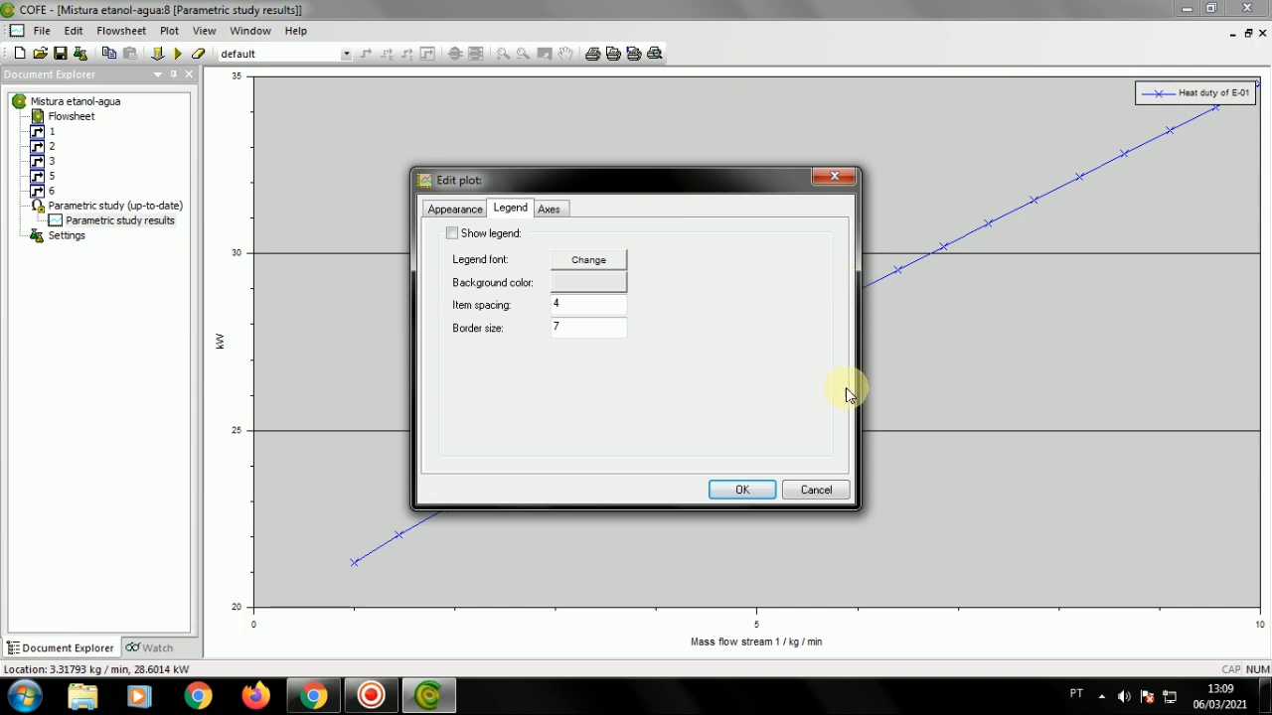
left_click(735, 492)
Set the plot's X axis scale to start at 1 kg / min
double_click(601, 564)
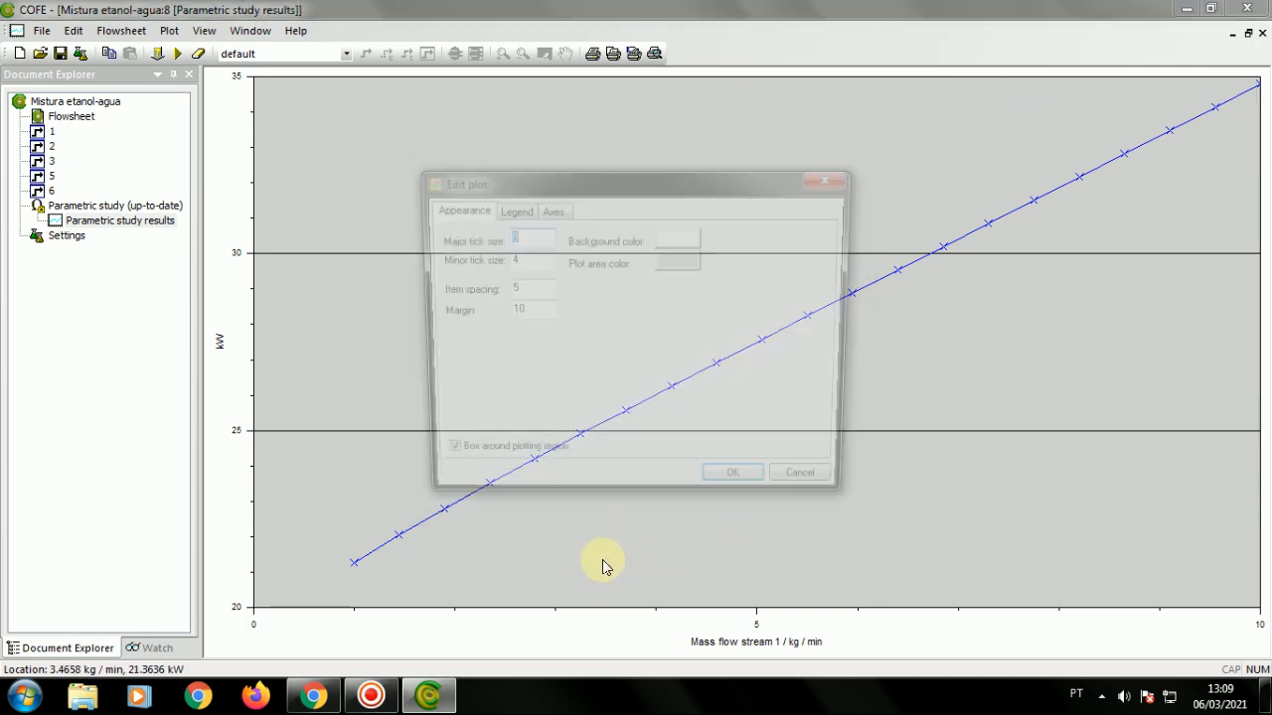
left_click(833, 497)
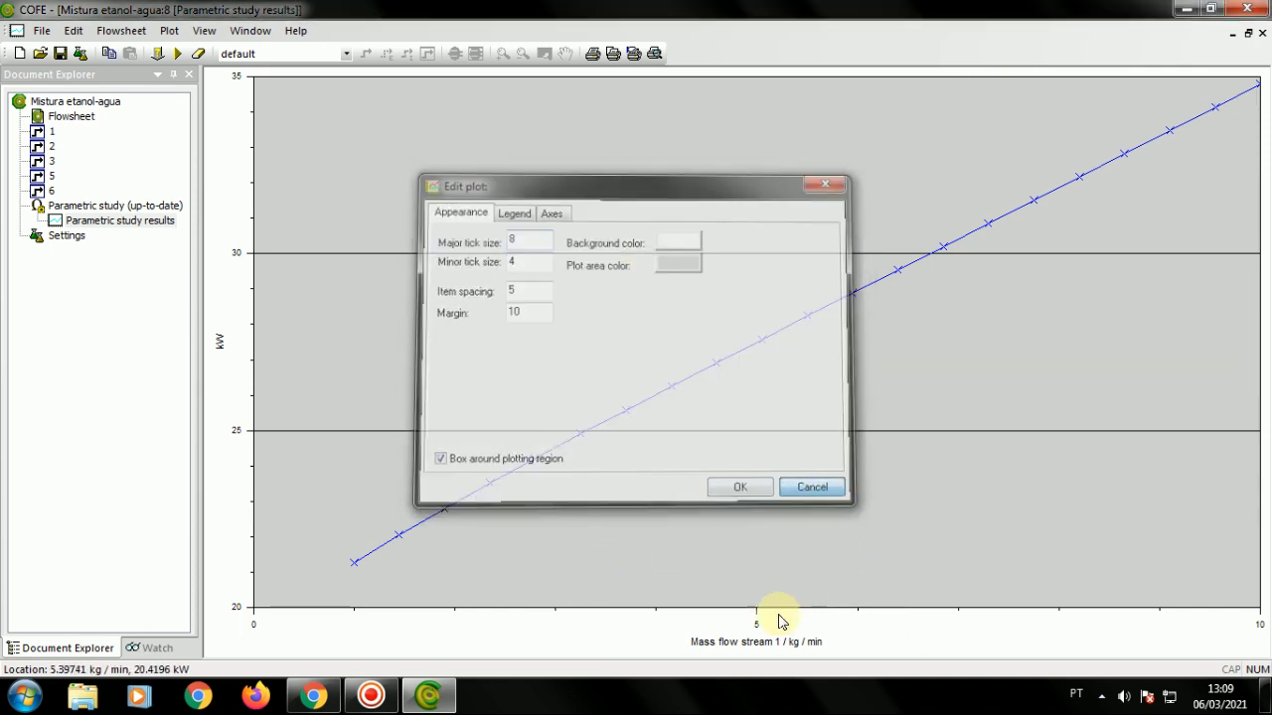
double_click(755, 618)
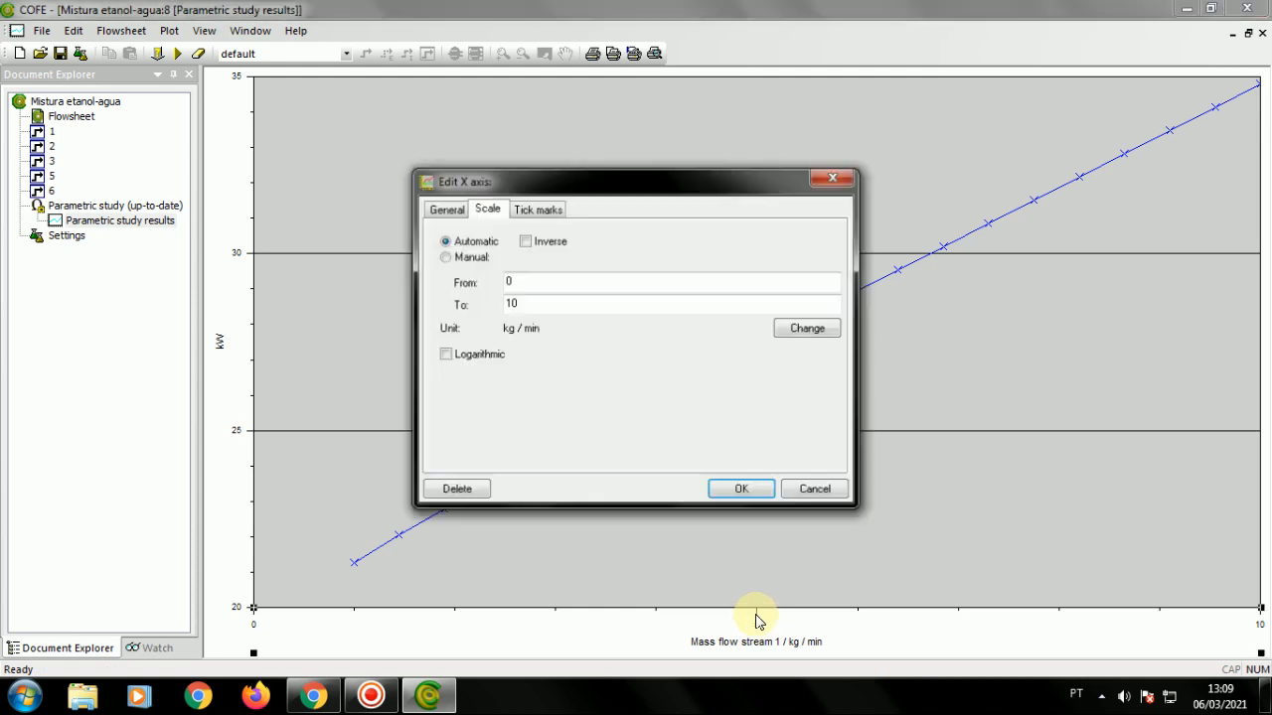
double_click(534, 281)
type("1")
left_click(740, 490)
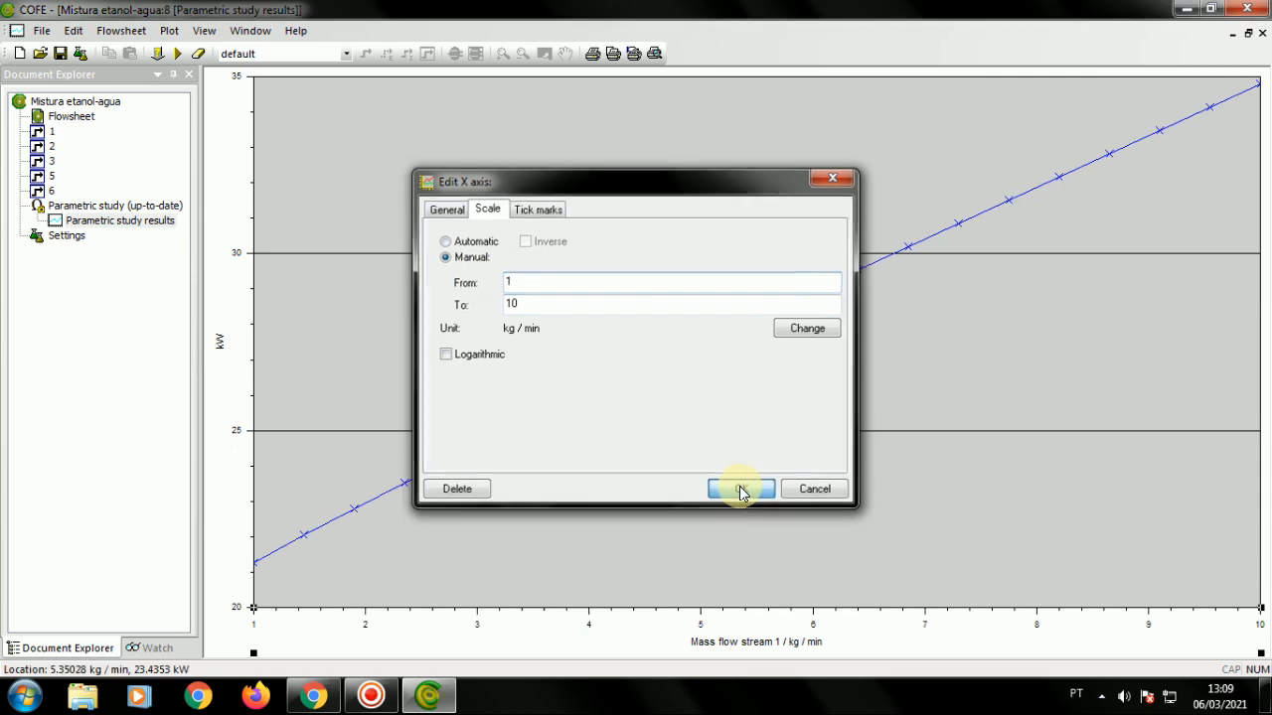